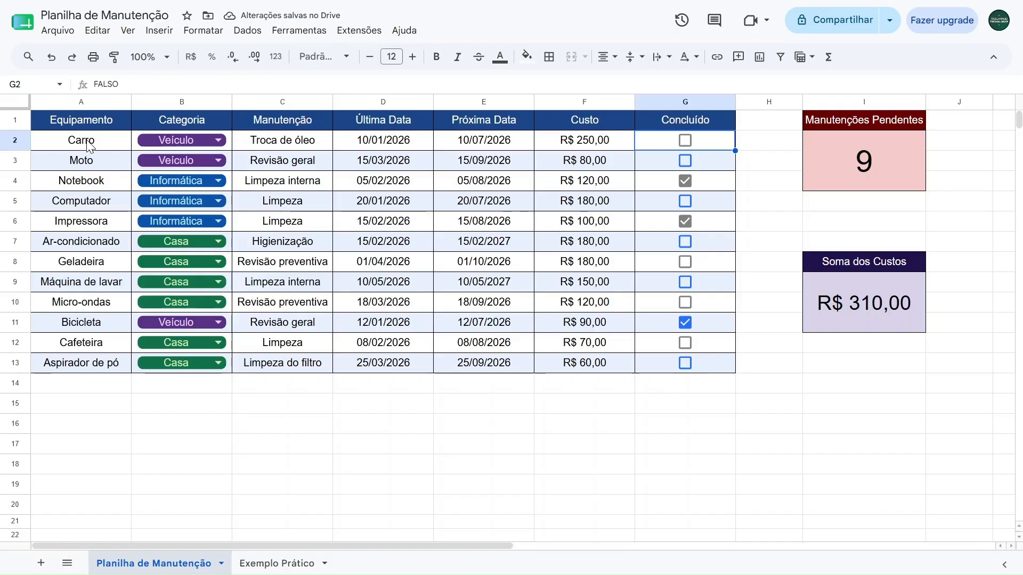
# Examine the Carro row's Equipamento, Categoria and Manutenção entries, including the category drop-down options
pyautogui.click(89, 146)
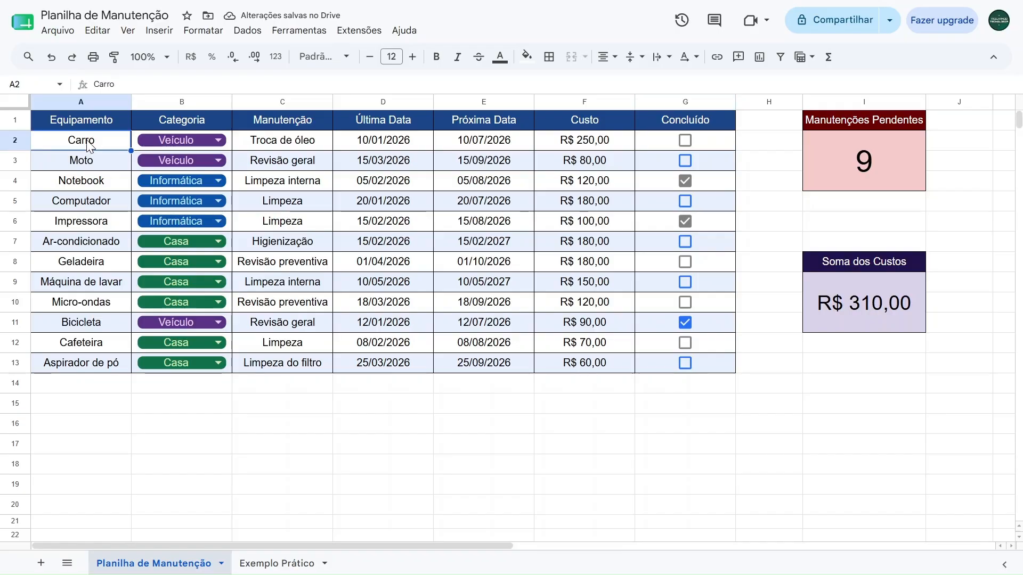
pyautogui.click(171, 143)
pyautogui.click(170, 179)
pyautogui.click(170, 140)
pyautogui.click(162, 159)
pyautogui.click(171, 140)
pyautogui.click(164, 203)
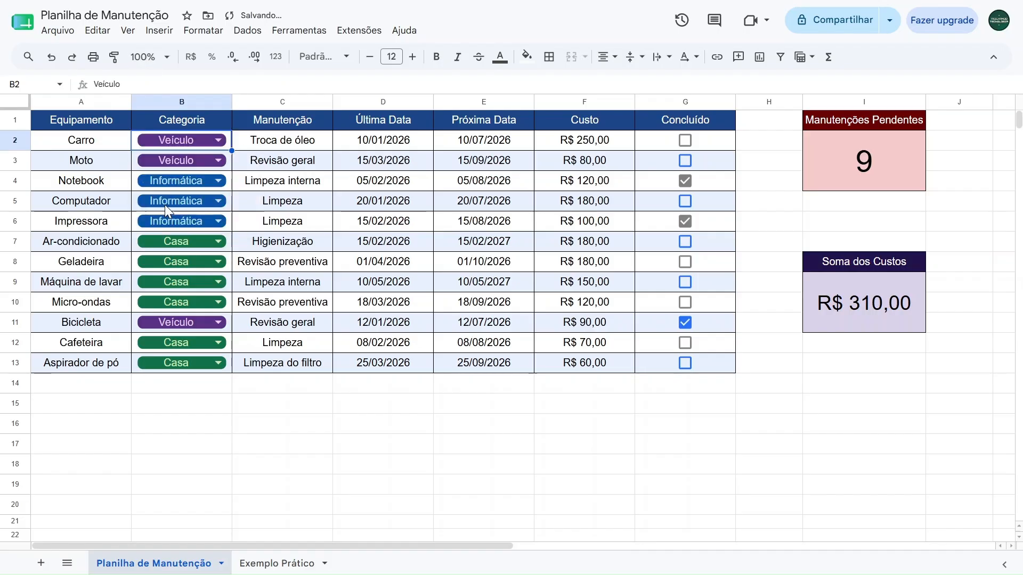
pyautogui.click(286, 143)
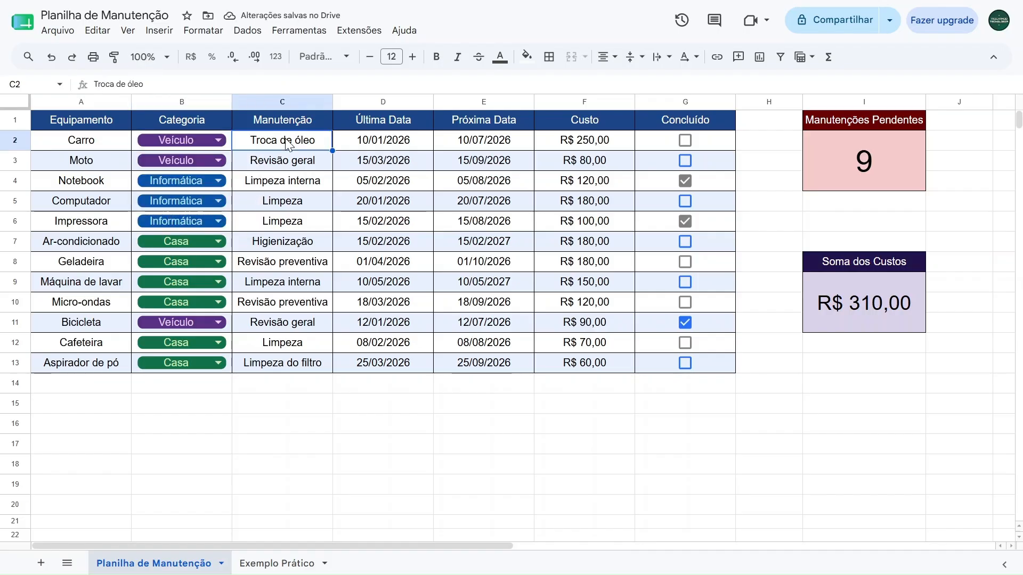
# Examine the in-cell calendars for Última Data and Próxima Data and the Custo cell in the Carro row
pyautogui.doubleClick(390, 138)
pyautogui.click(442, 162)
pyautogui.click(423, 163)
pyautogui.click(423, 162)
pyautogui.click(443, 163)
pyautogui.click(444, 162)
pyautogui.press('Escape')
pyautogui.doubleClick(484, 141)
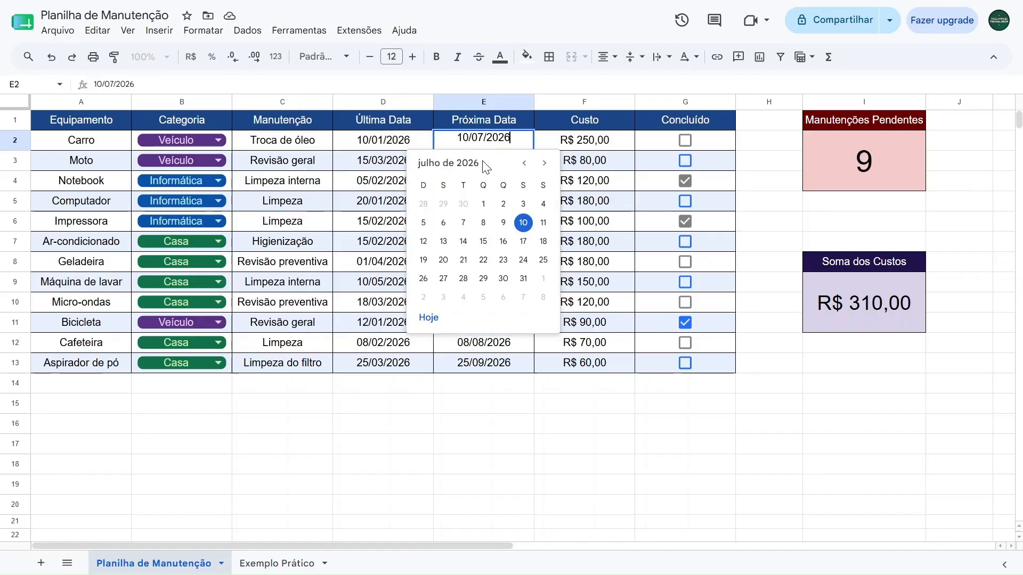
pyautogui.click(524, 162)
pyautogui.click(544, 162)
pyautogui.click(544, 163)
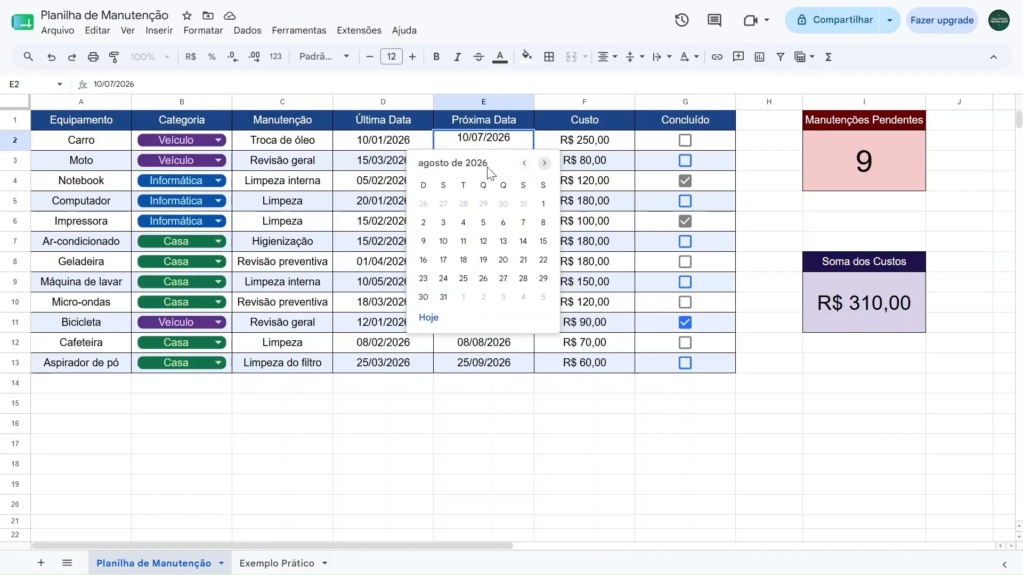
pyautogui.press('Escape')
pyautogui.click(375, 143)
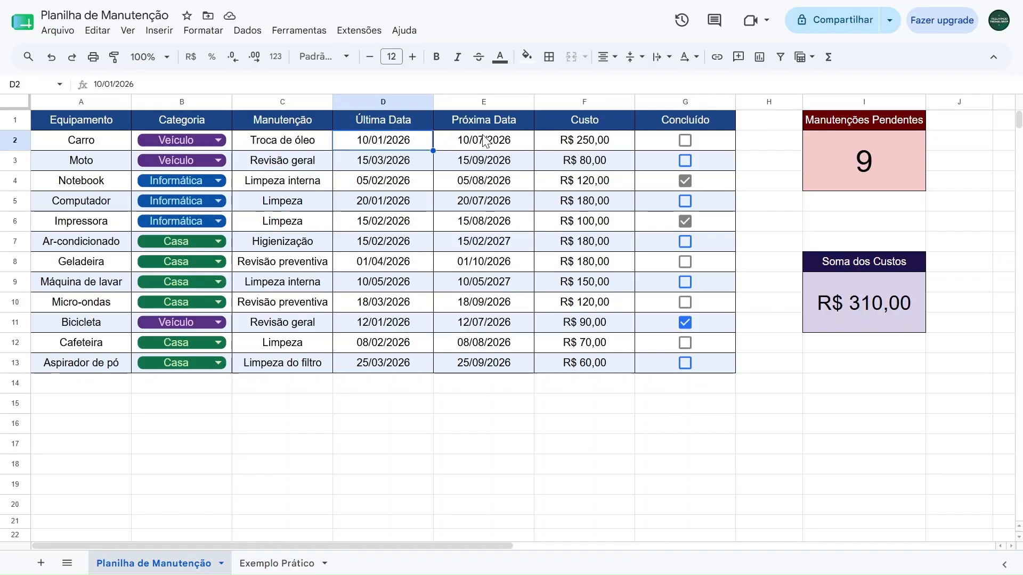
pyautogui.click(581, 146)
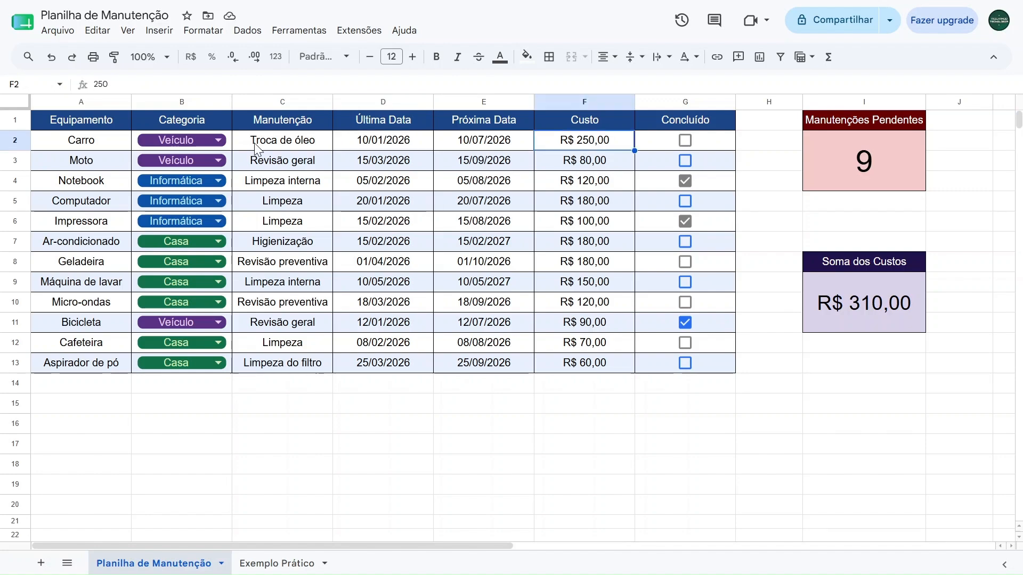
# Toggle the Concluído checkboxes of Carro and Moto on and off to test the pending and cost summaries
pyautogui.click(685, 140)
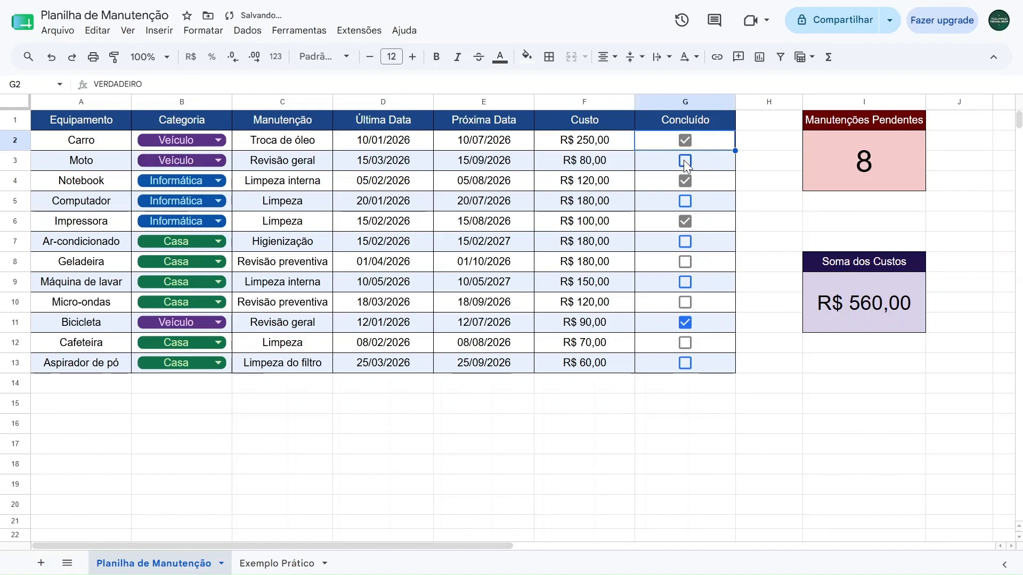
pyautogui.click(685, 161)
pyautogui.click(683, 160)
pyautogui.click(685, 141)
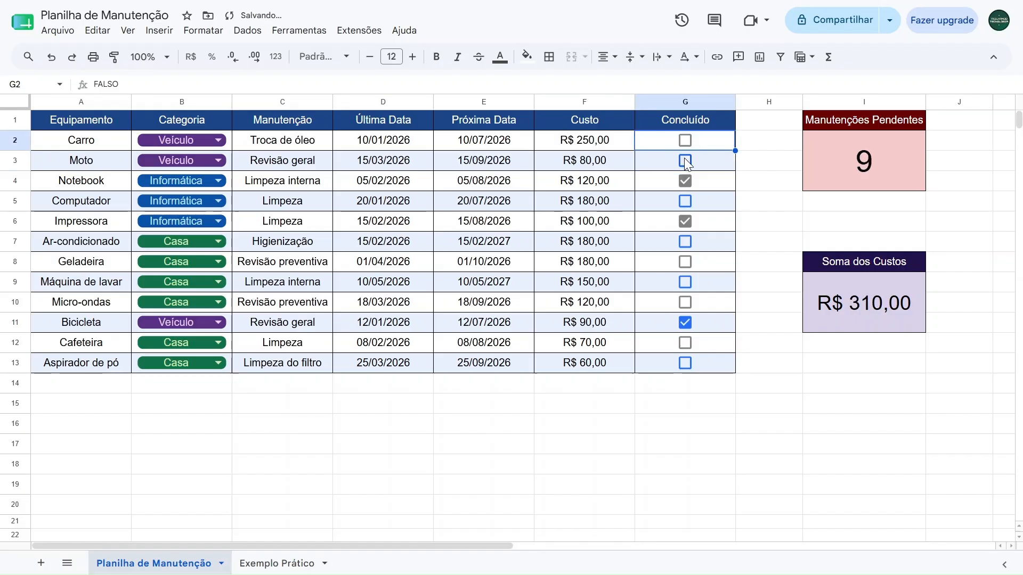
pyautogui.click(684, 158)
pyautogui.click(685, 141)
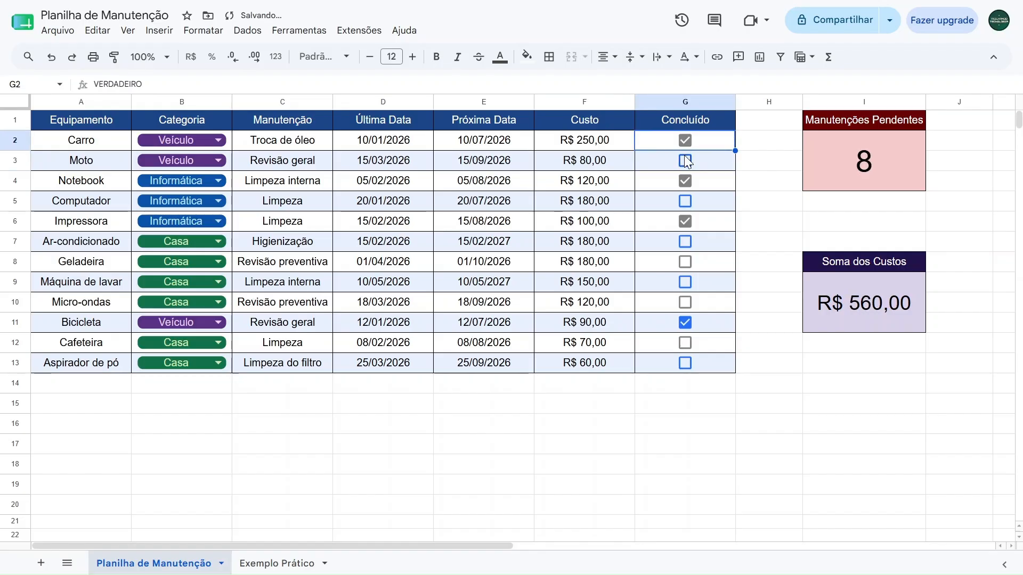
pyautogui.click(685, 160)
pyautogui.click(685, 156)
pyautogui.click(685, 142)
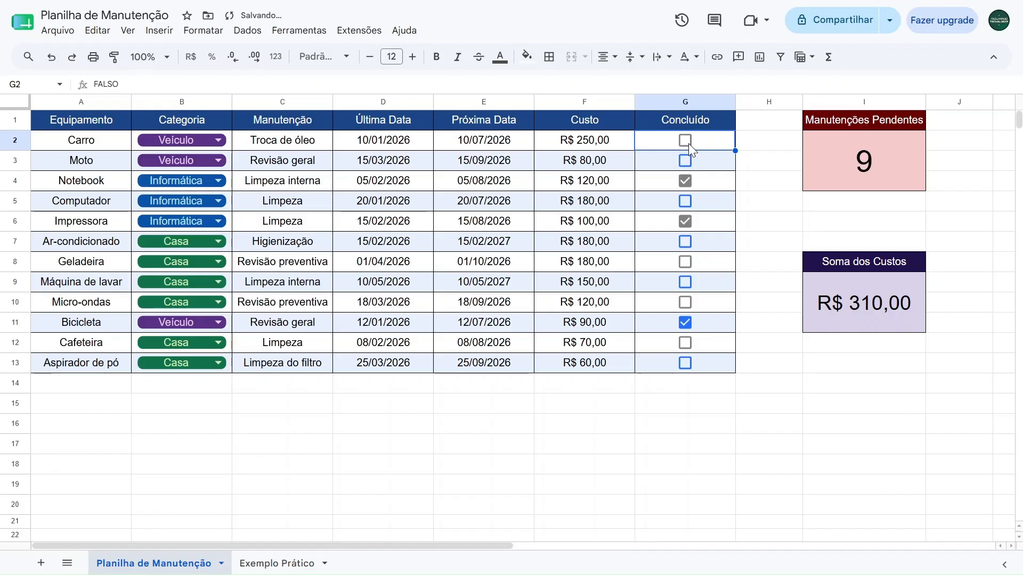
# Tick all Concluído checkboxes in G2:G13 at once, and clear them again
pyautogui.moveTo(701, 142); pyautogui.dragTo(708, 356)
pyautogui.press('space')
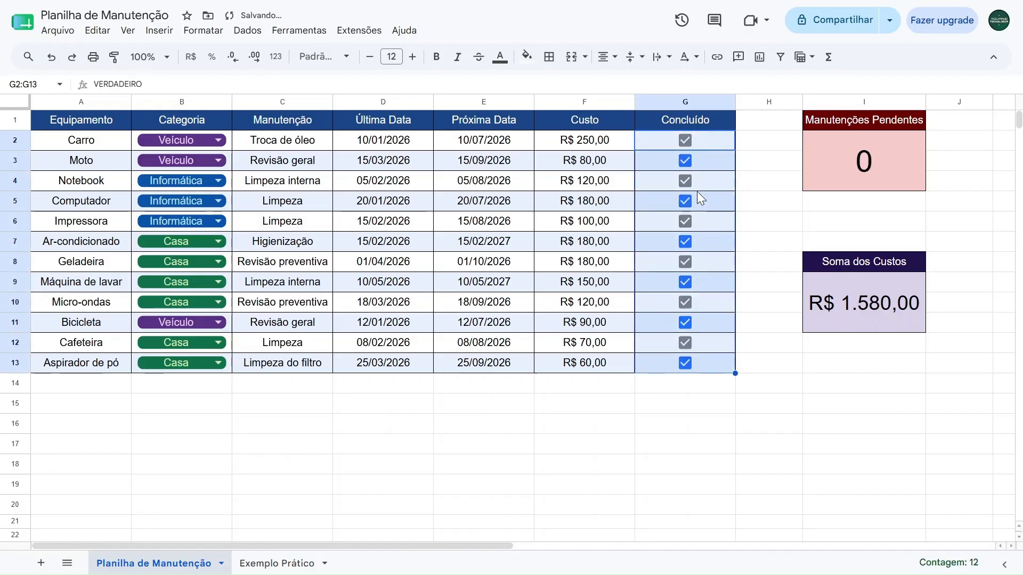
pyautogui.press('space')
# Tick the Concluído checkboxes one by one from Carro down to Ar-condicionado
pyautogui.click(722, 145)
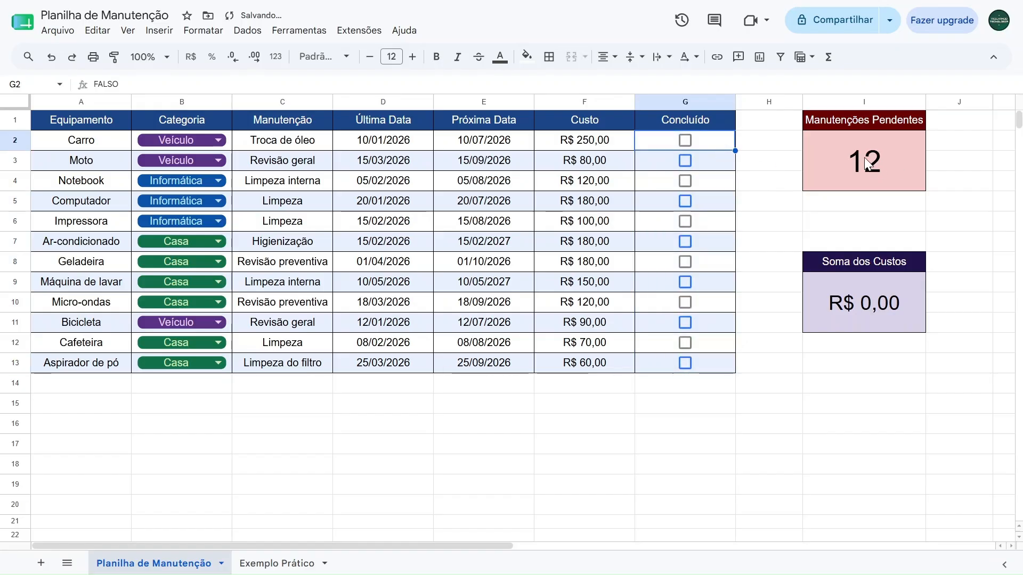
pyautogui.press('space')
pyautogui.press('Down')
pyautogui.press('space')
pyautogui.press('Down')
pyautogui.press('space')
pyautogui.press('Down')
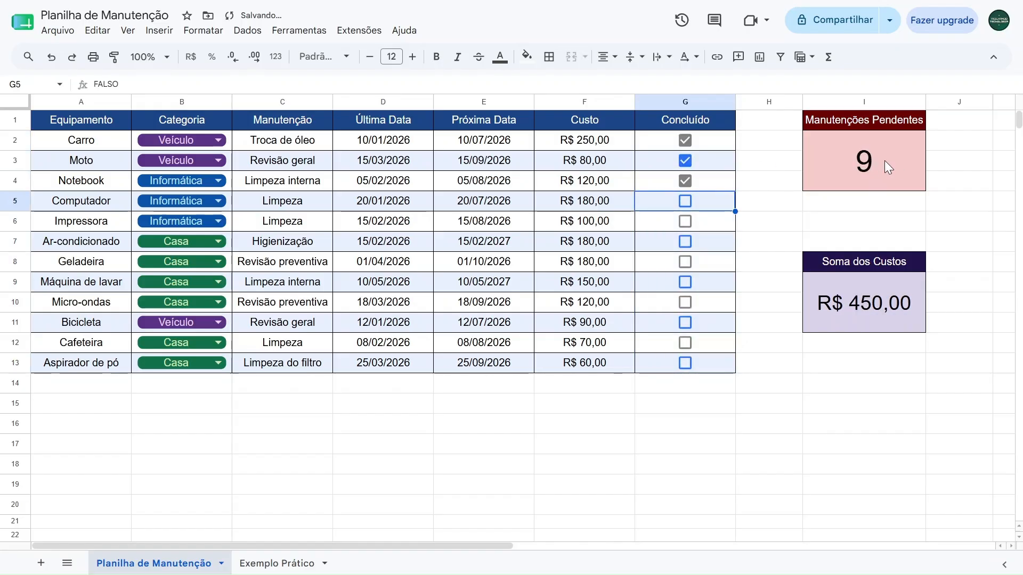
pyautogui.press('space')
pyautogui.press('Down')
pyautogui.press('space')
pyautogui.press('Down')
pyautogui.press('space')
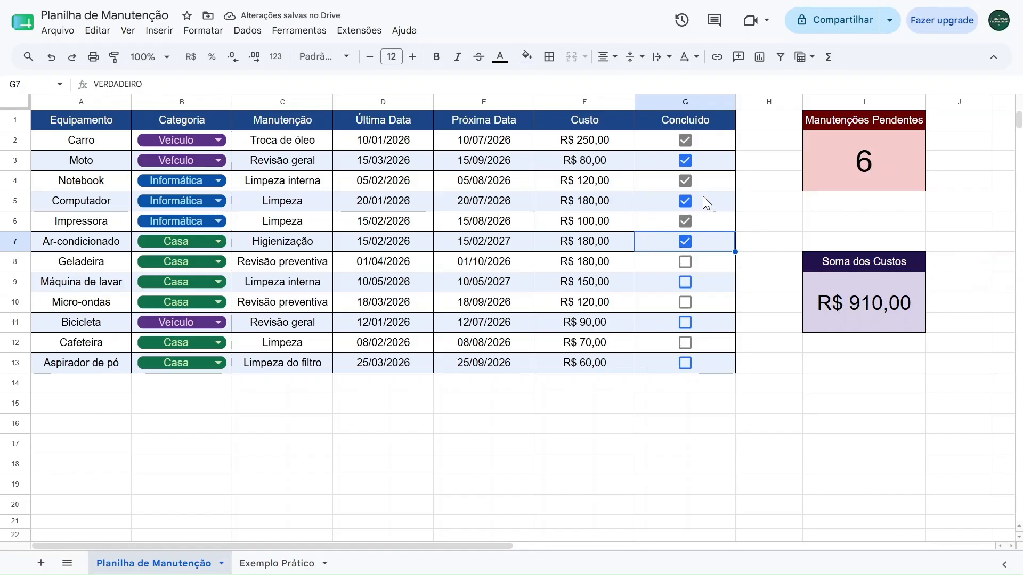
# Undo the test changes made to the checkboxes in the Concluído column
pyautogui.press('space')
pyautogui.press('Up')
pyautogui.press('space')
pyautogui.hotkey('ctrl', 'z')
pyautogui.hotkey('ctrl', 'z')
pyautogui.hotkey('ctrl', 'z')
pyautogui.hotkey('ctrl', 'z')
pyautogui.hotkey('ctrl', 'z')
pyautogui.hotkey('ctrl', 'z')
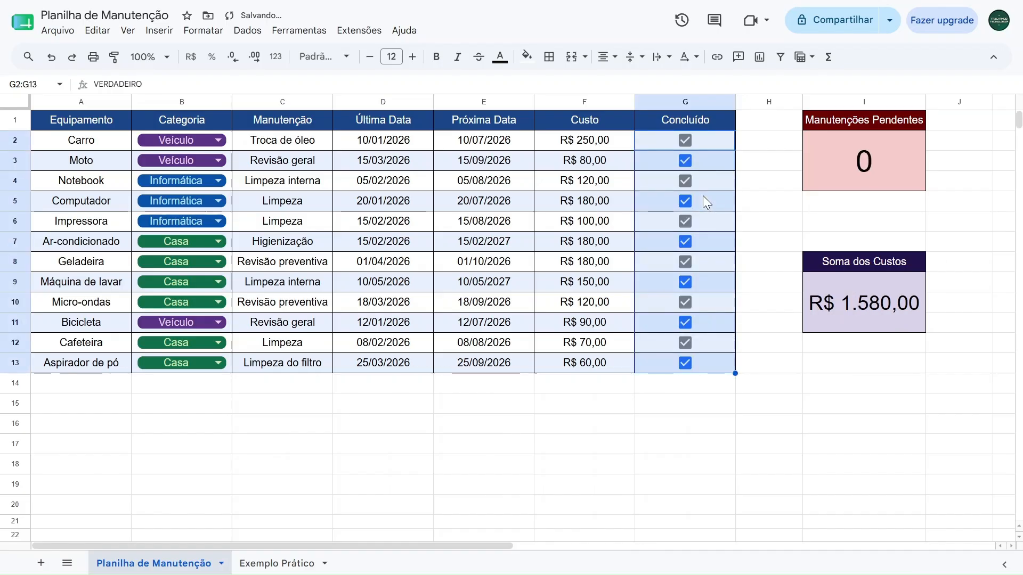
# Review the topic labels below the maintenance table, from Estilização through Funções, and return to the table
pyautogui.click(342, 399)
pyautogui.scroll(-5, 351, 402)
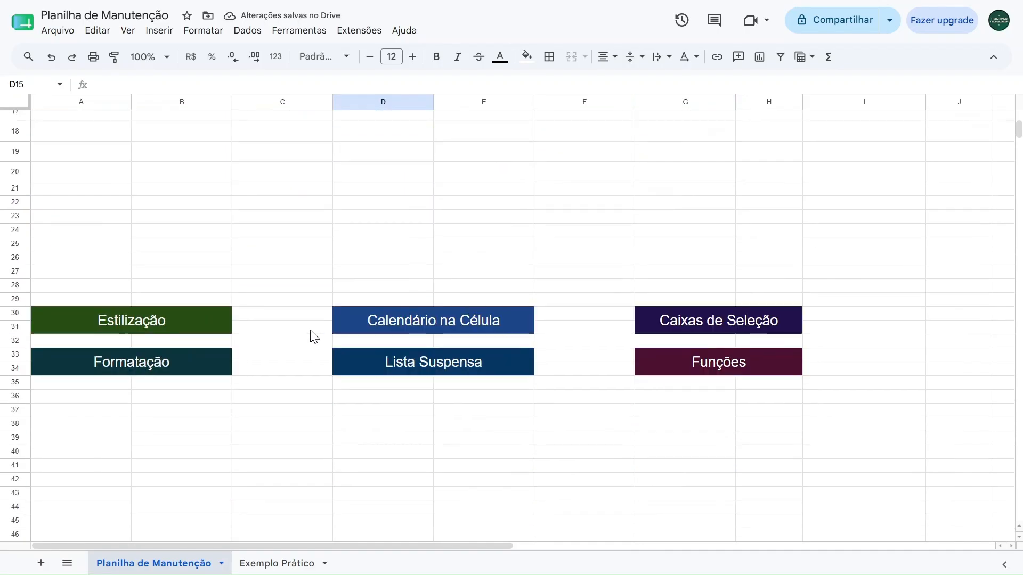
pyautogui.click(151, 329)
pyautogui.click(143, 367)
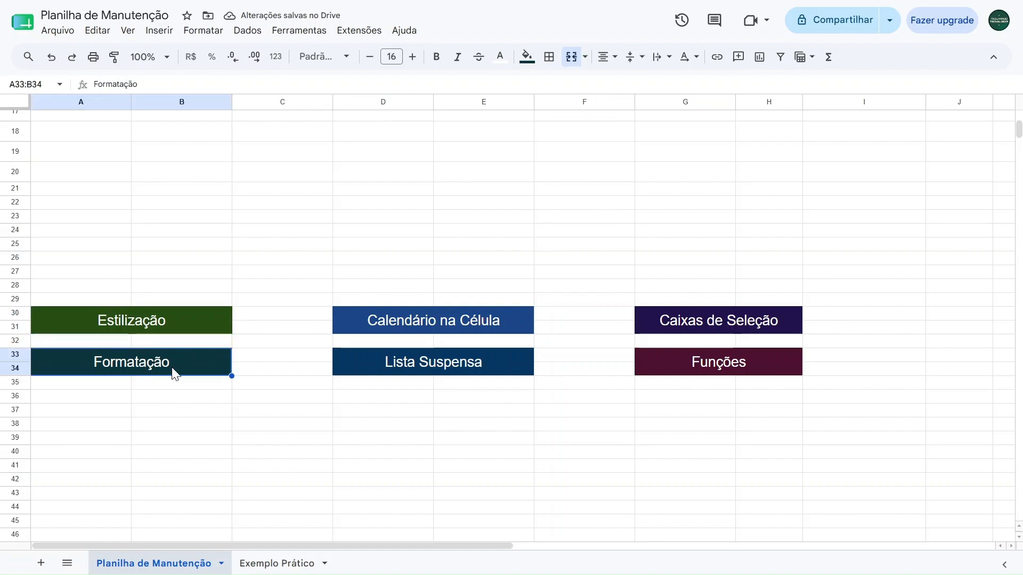
pyautogui.click(433, 319)
pyautogui.click(400, 371)
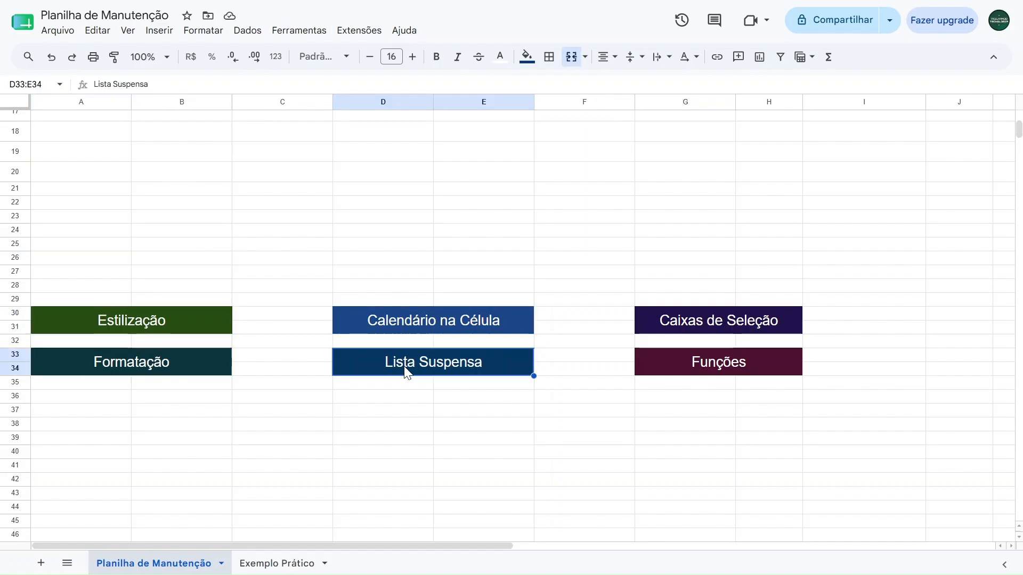
pyautogui.click(702, 329)
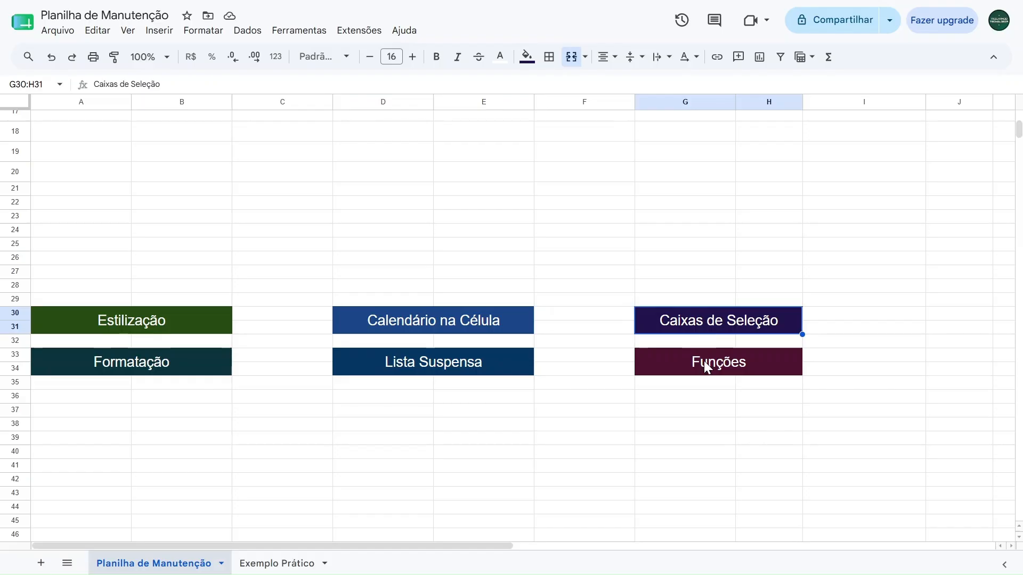
pyautogui.click(704, 360)
pyautogui.scroll(5, 666, 381)
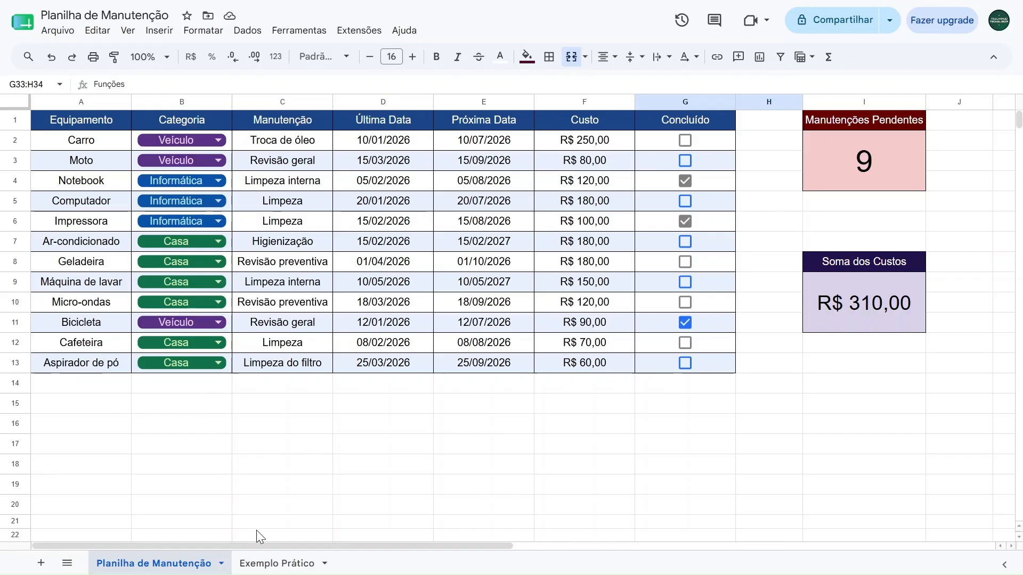
pyautogui.click(192, 429)
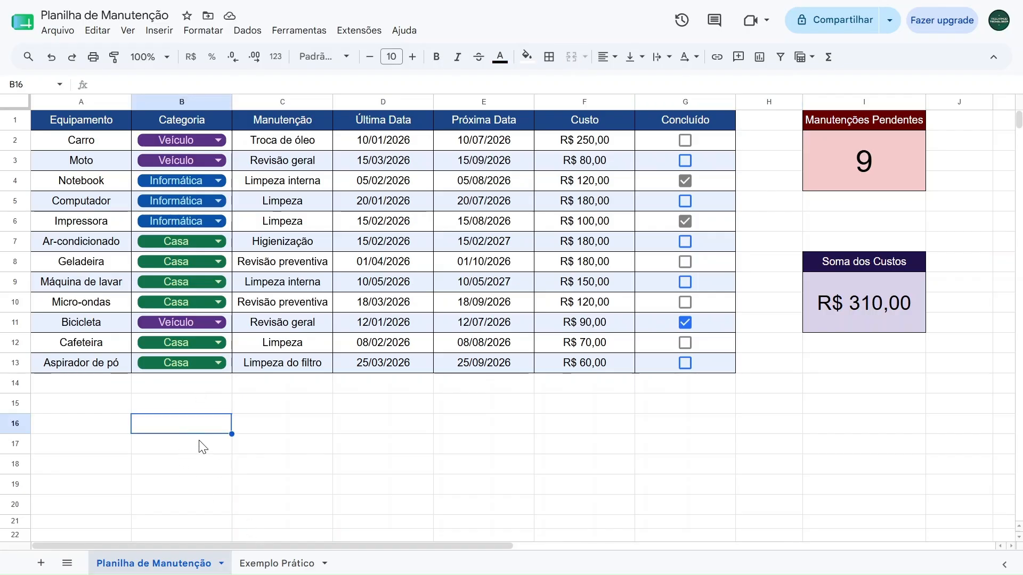
# Open the Exemplo Prático sheet and look over its unformatted data in A1:J16
pyautogui.click(263, 560)
pyautogui.click(236, 381)
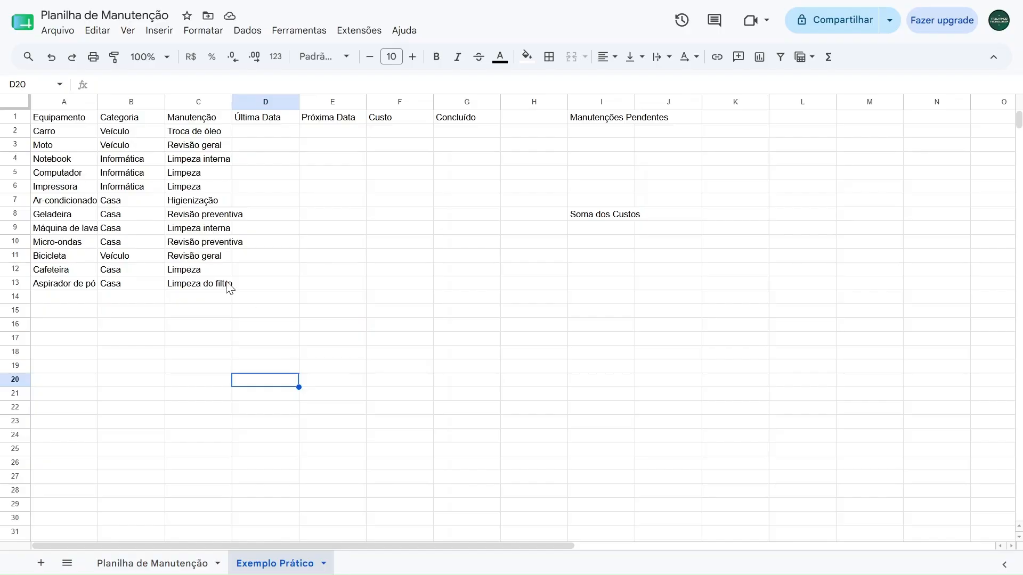
pyautogui.moveTo(66, 121); pyautogui.dragTo(647, 326)
pyautogui.moveTo(56, 122); pyautogui.dragTo(649, 330)
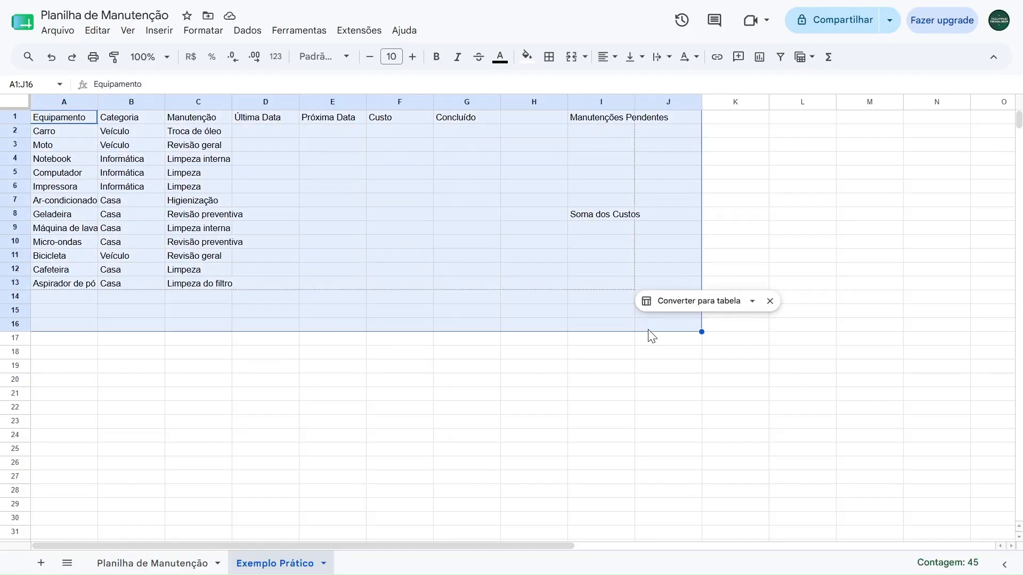
pyautogui.click(570, 383)
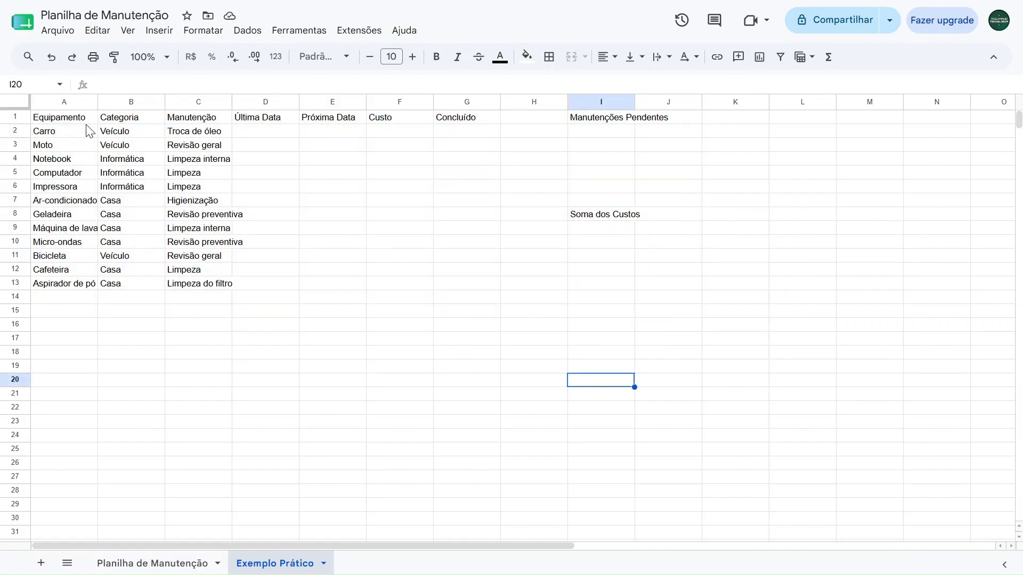
# Set the font size of the range A1:I13 to 12
pyautogui.moveTo(66, 121); pyautogui.dragTo(615, 280)
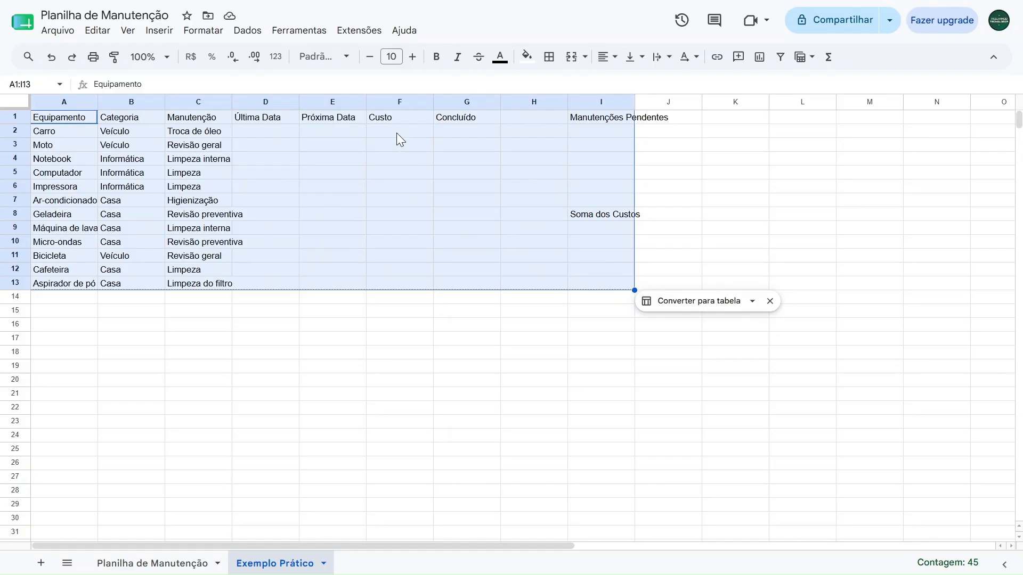
pyautogui.click(392, 57)
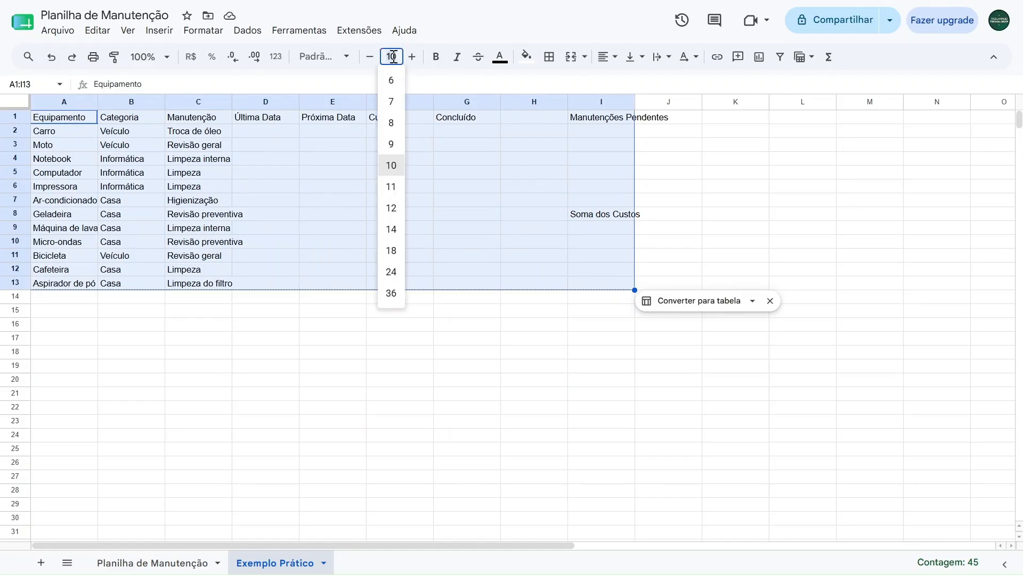
pyautogui.click(389, 208)
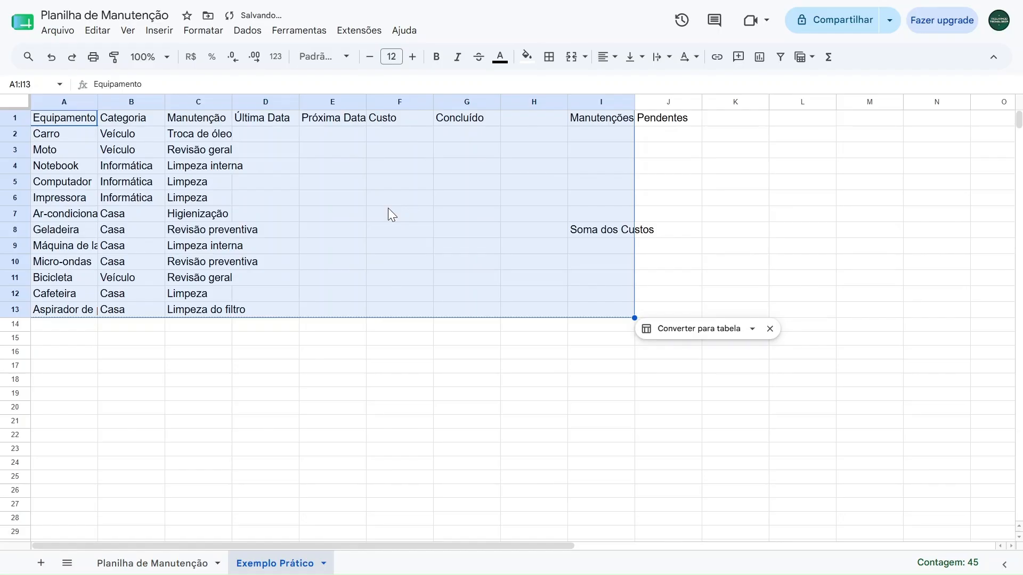
# Centre the contents of A1:I13 horizontally and align them vertically to the middle
pyautogui.click(607, 56)
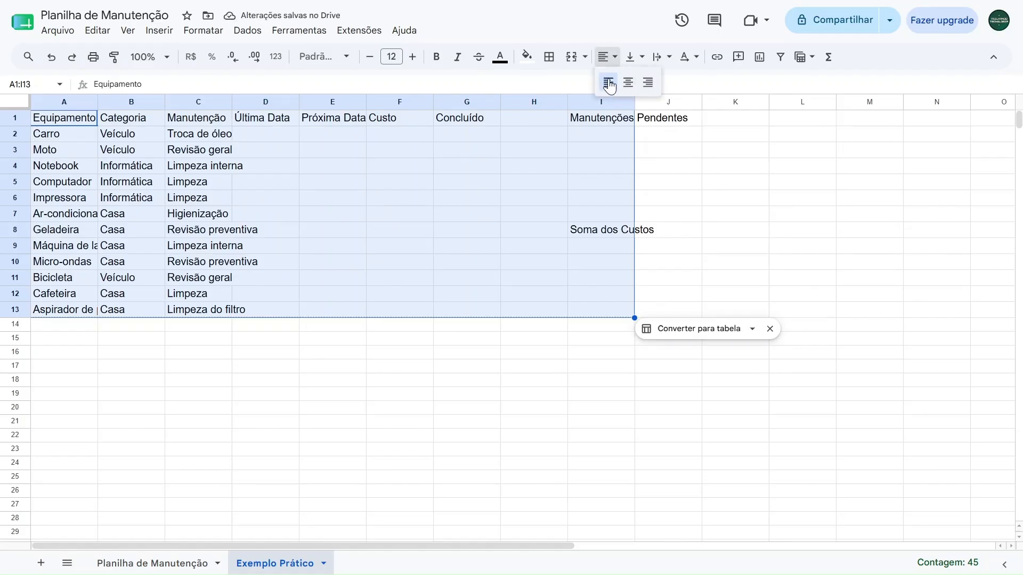
pyautogui.click(629, 83)
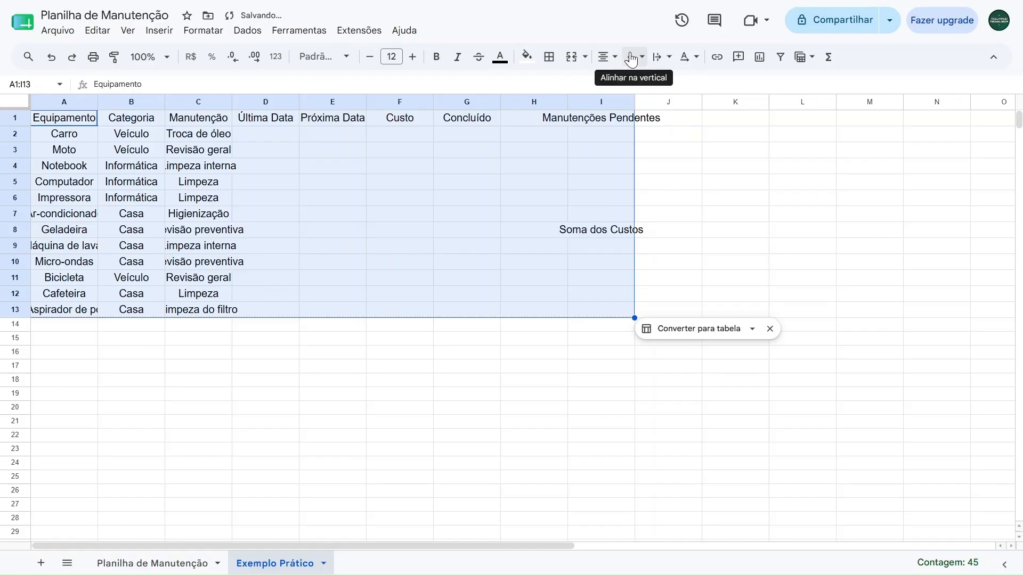
pyautogui.click(635, 59)
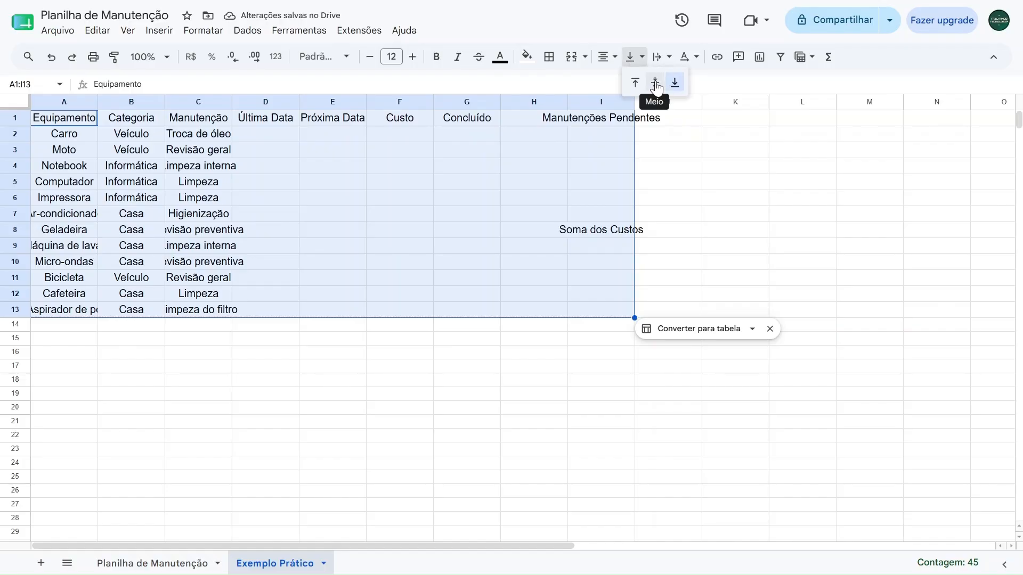
pyautogui.click(654, 84)
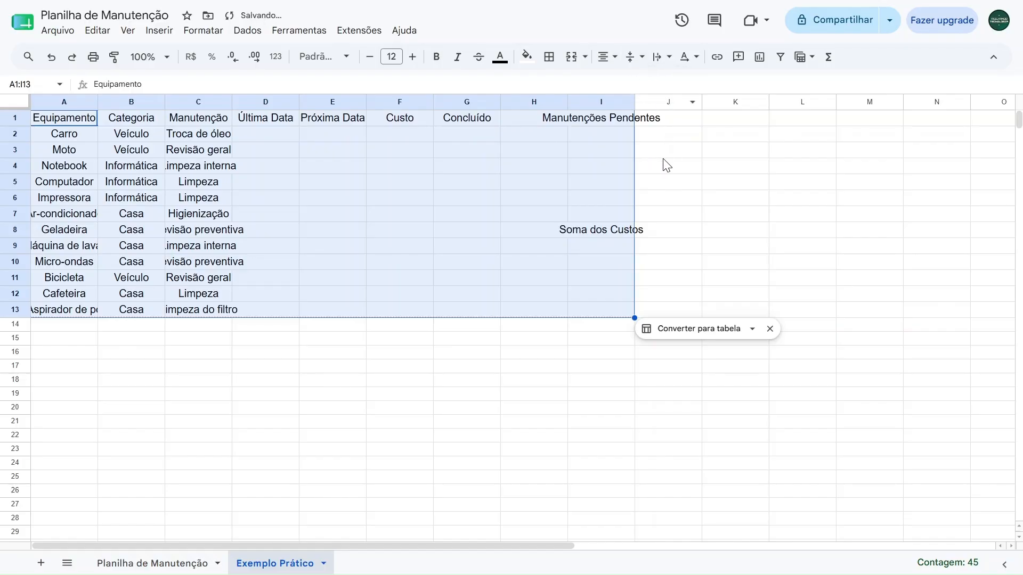
# Apply all borders to the range A1:I13
pyautogui.click(550, 64)
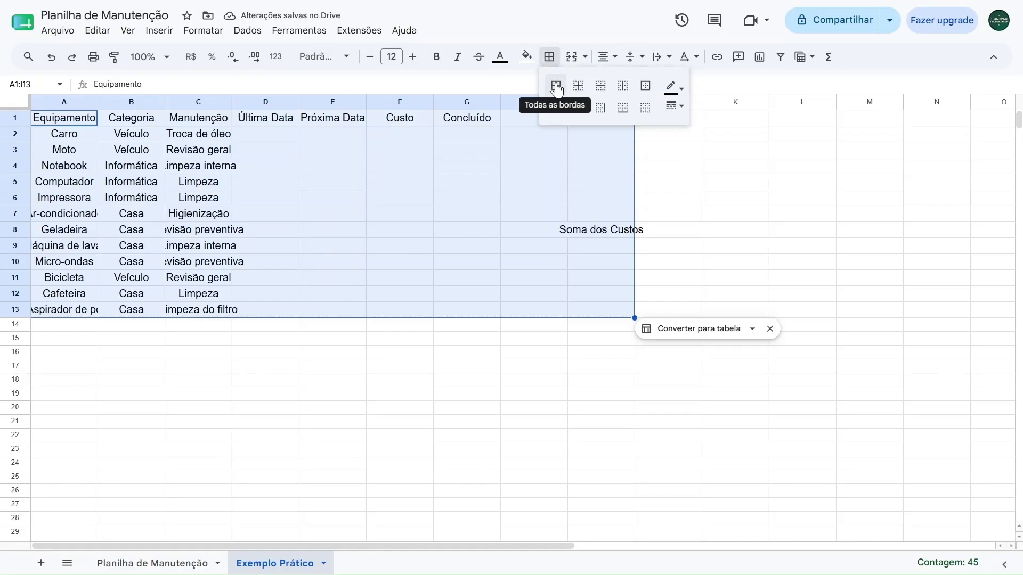
pyautogui.click(557, 91)
pyautogui.click(773, 214)
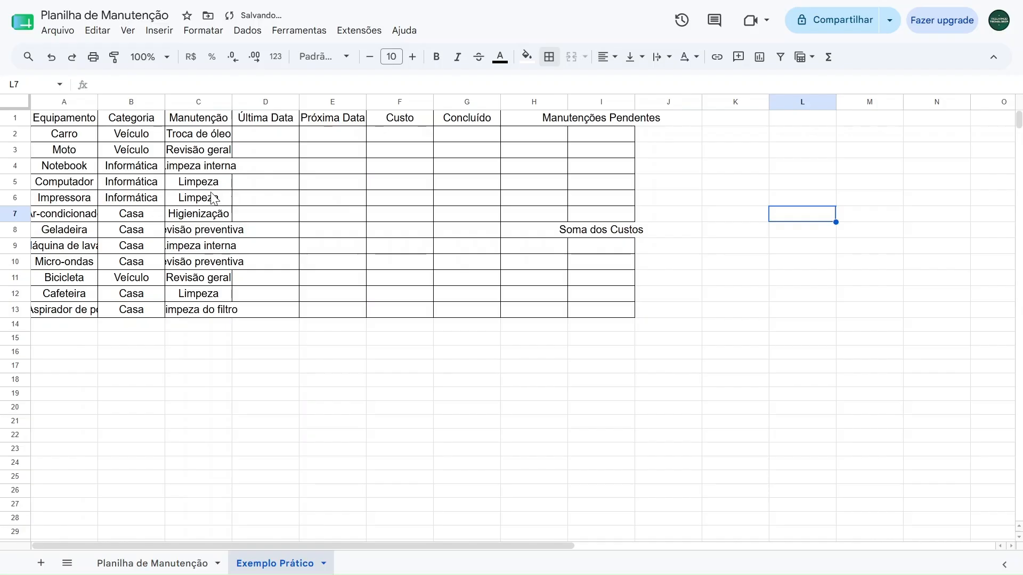
# Fill the header cells A1:G1 with dark blue and set their text colour to white
pyautogui.moveTo(73, 122); pyautogui.dragTo(495, 122)
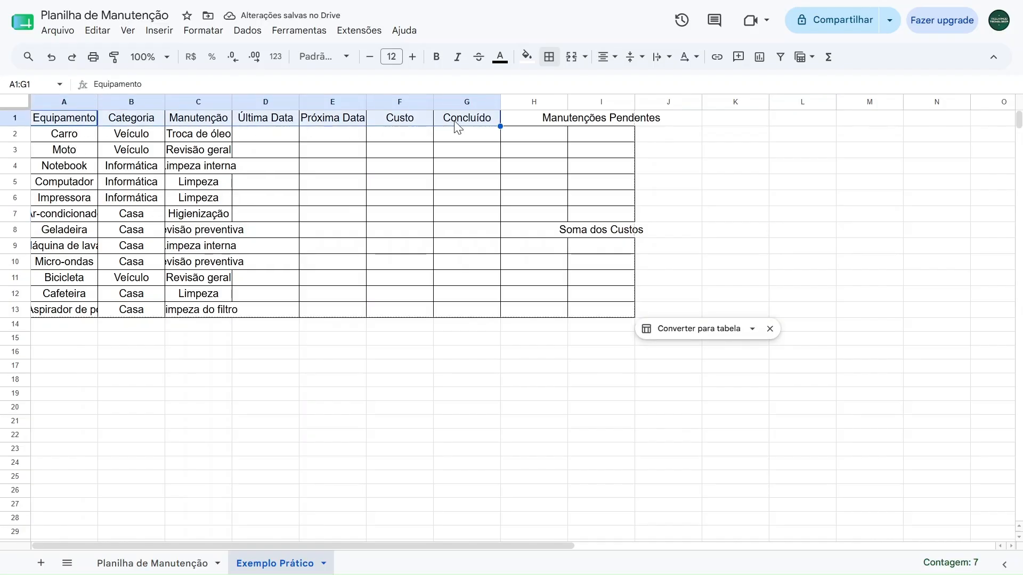
pyautogui.click(526, 57)
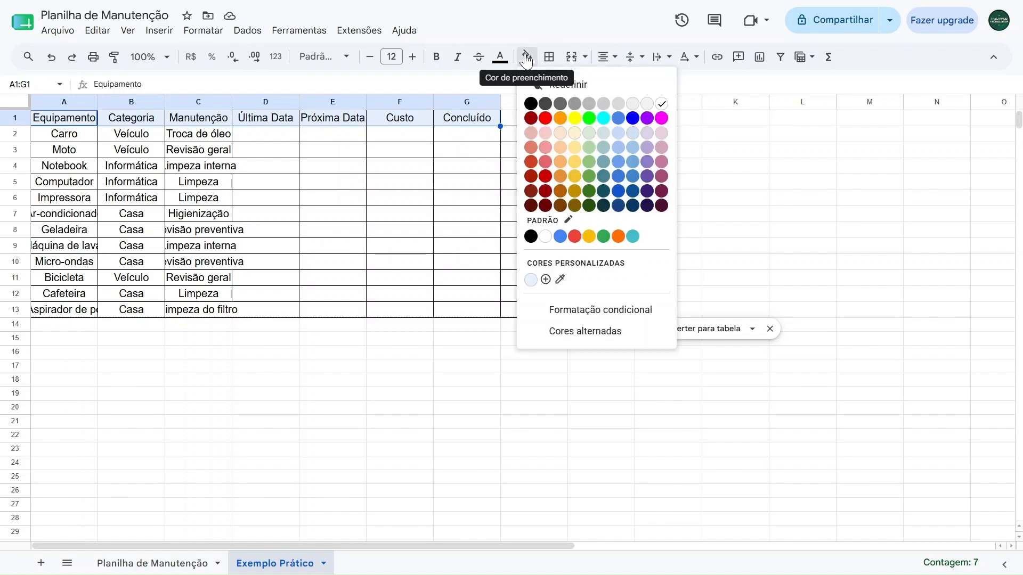
pyautogui.click(618, 206)
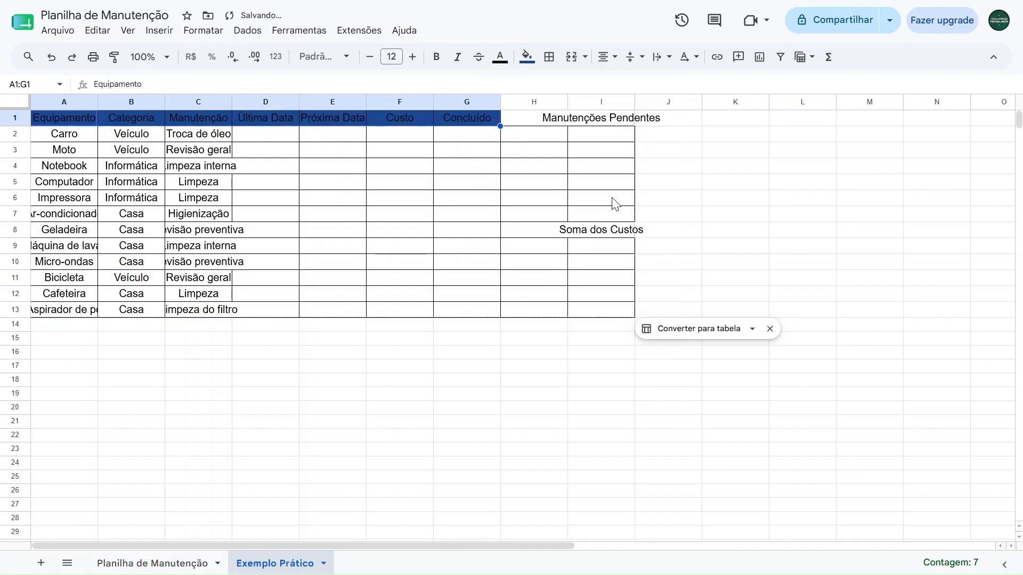
pyautogui.click(498, 59)
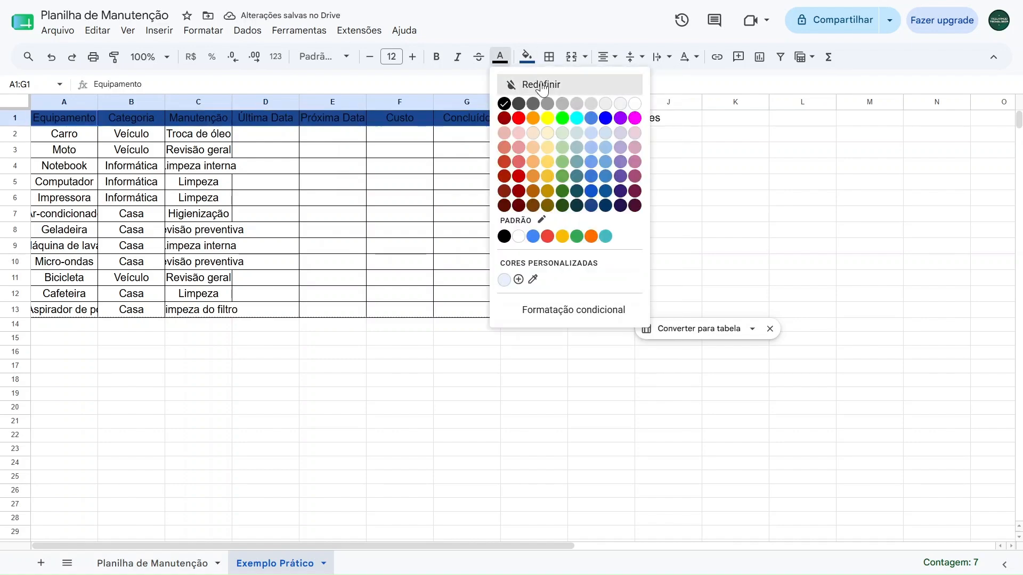
pyautogui.click(635, 104)
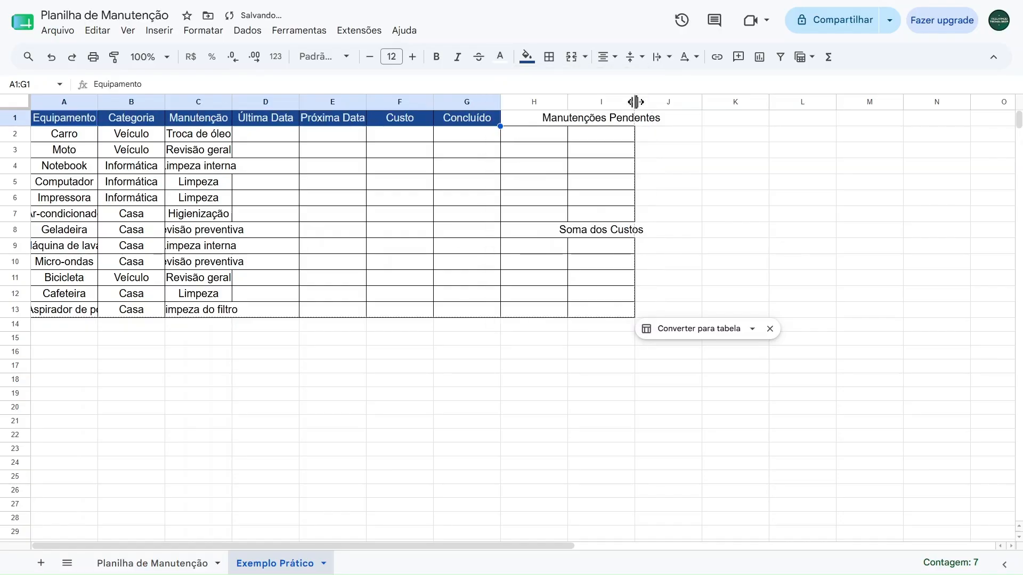
pyautogui.click(639, 134)
# Apply alternating colours to A2:G13 without a title row, using the default white and light blue style
pyautogui.moveTo(57, 137); pyautogui.dragTo(424, 328)
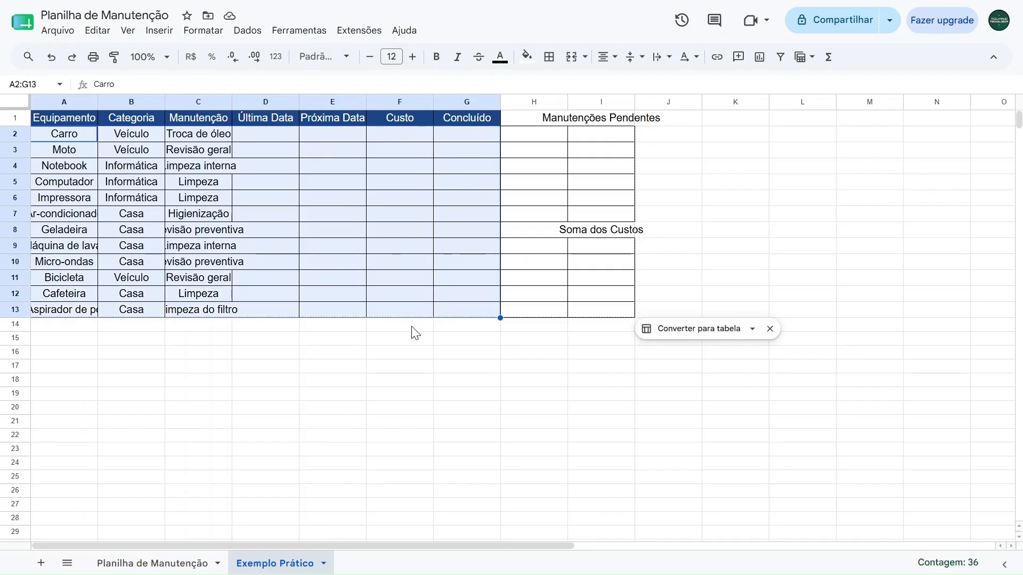
pyautogui.click(205, 40)
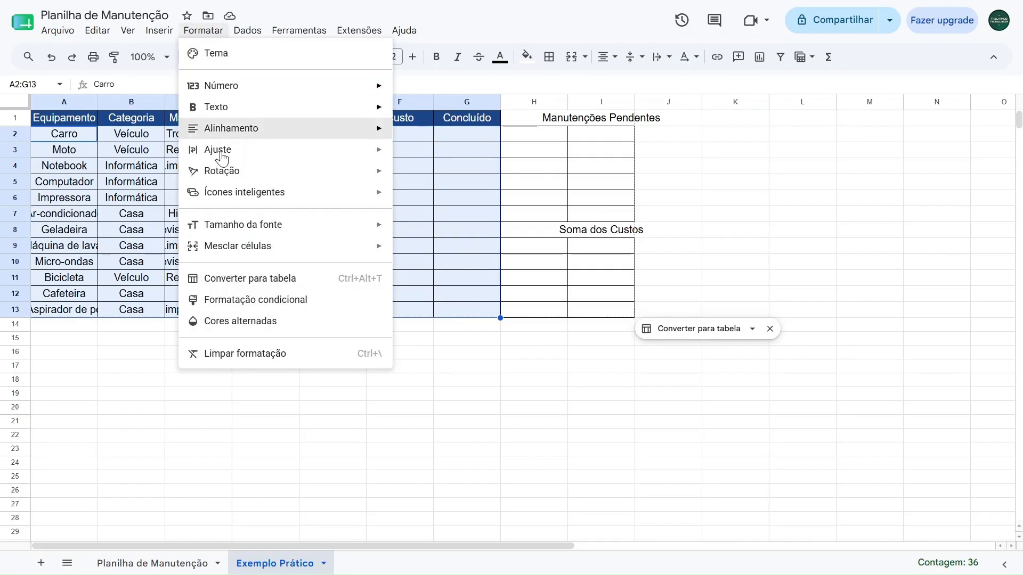
pyautogui.click(229, 322)
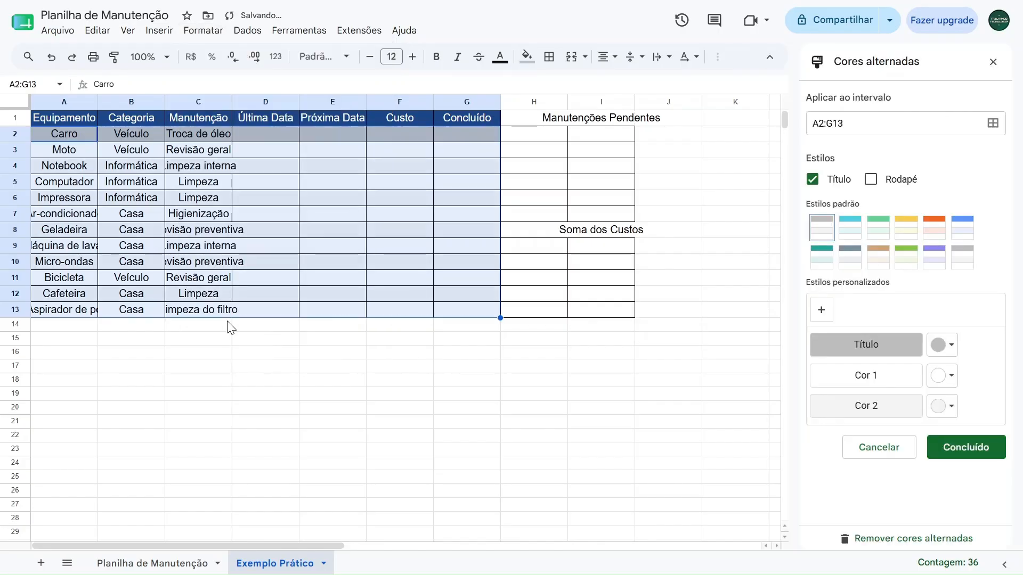
pyautogui.click(814, 181)
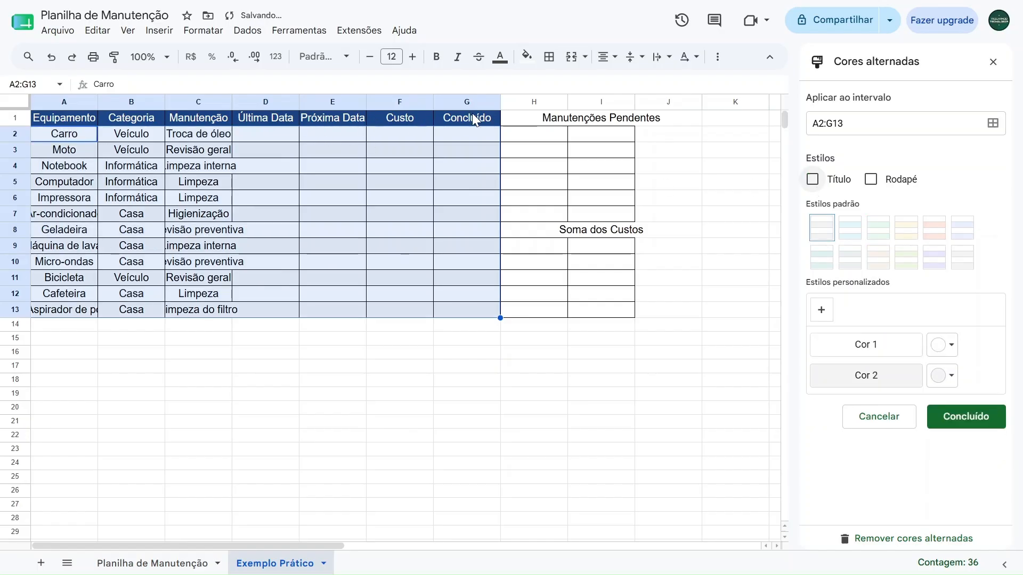
pyautogui.click(962, 230)
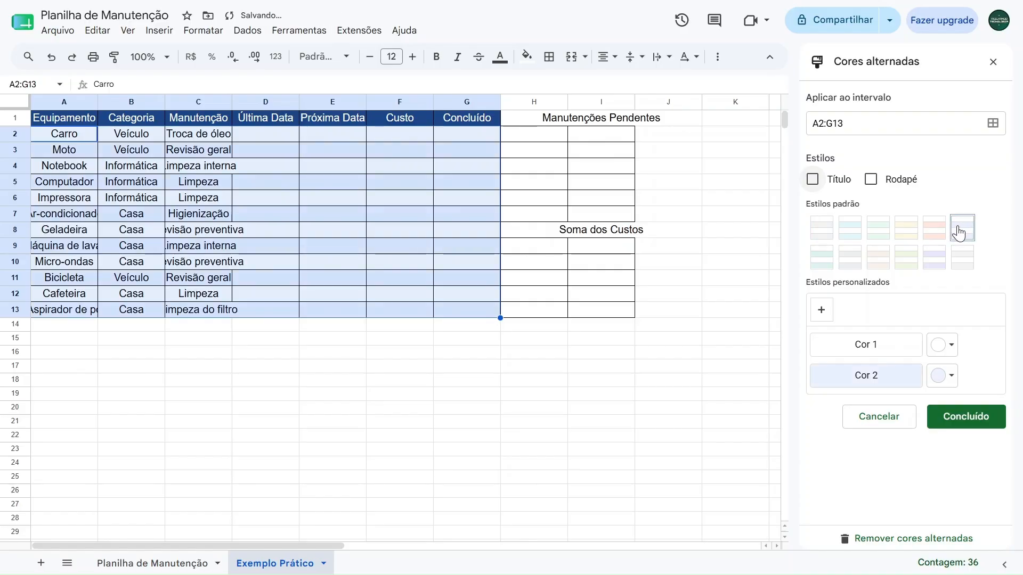
pyautogui.click(964, 418)
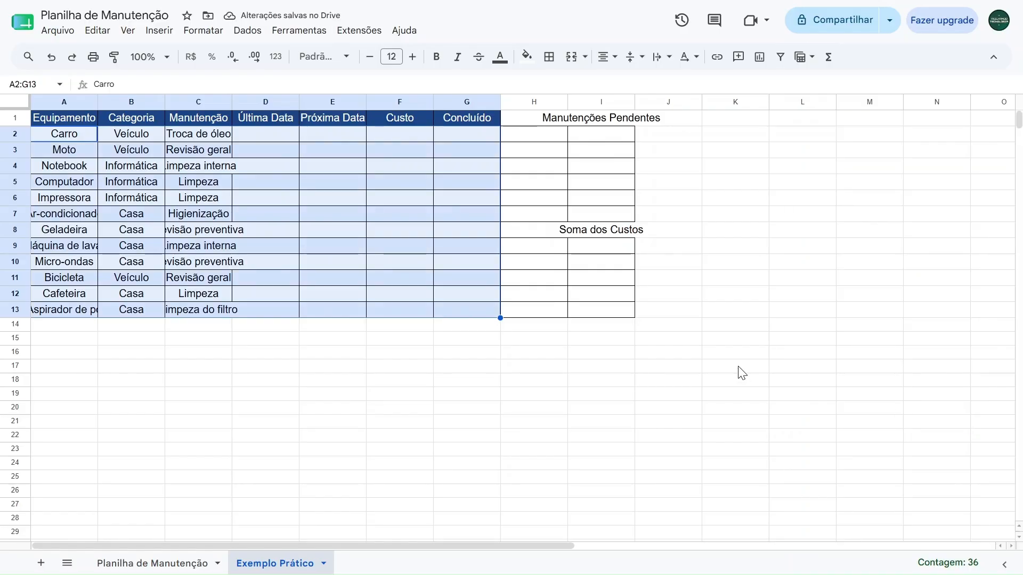
pyautogui.click(738, 373)
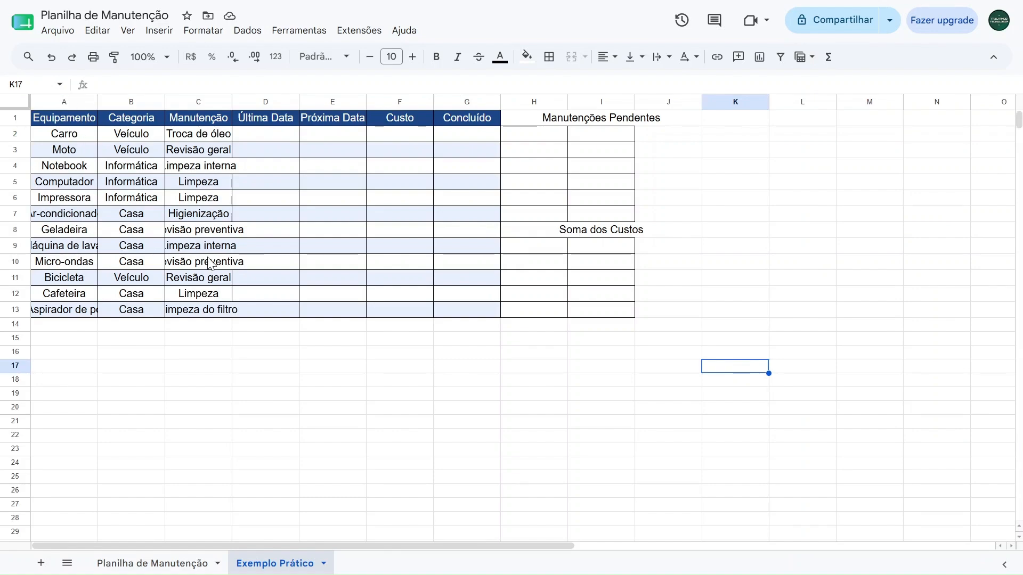
# Try widening the Manutenção column to fit its text, and undo the width change
pyautogui.click(205, 232)
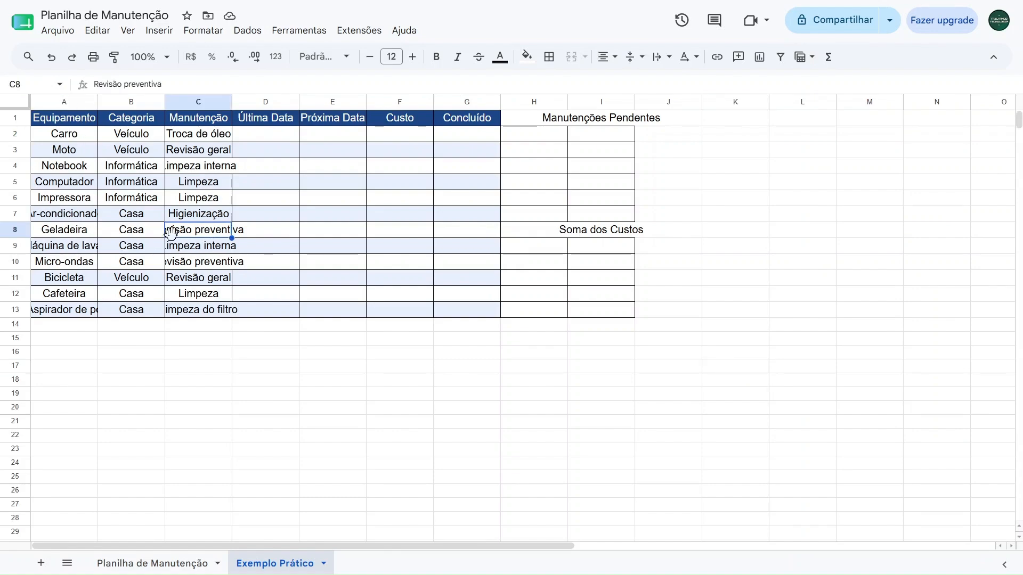
pyautogui.moveTo(232, 102); pyautogui.dragTo(283, 102)
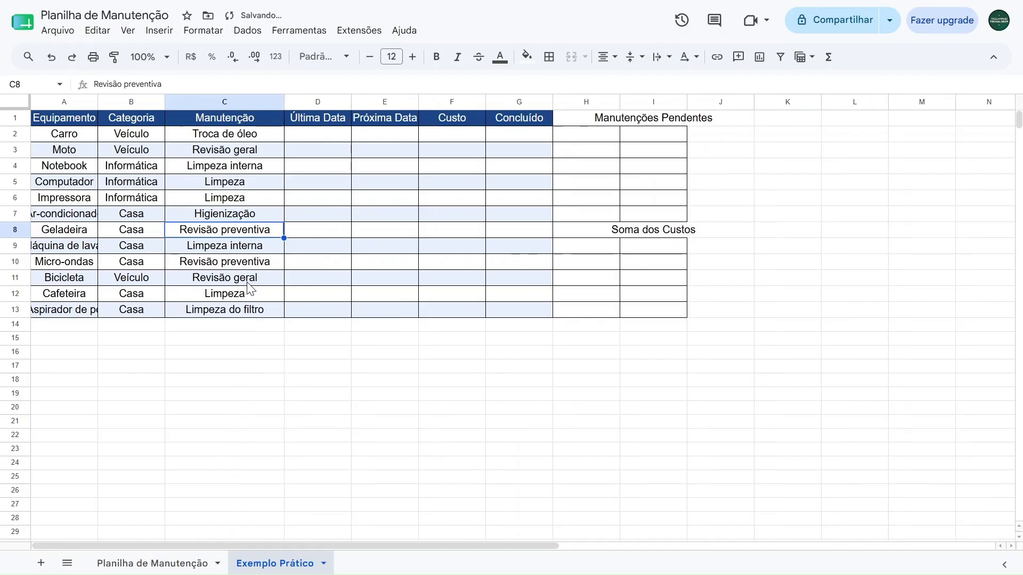
pyautogui.hotkey('ctrl', 'z')
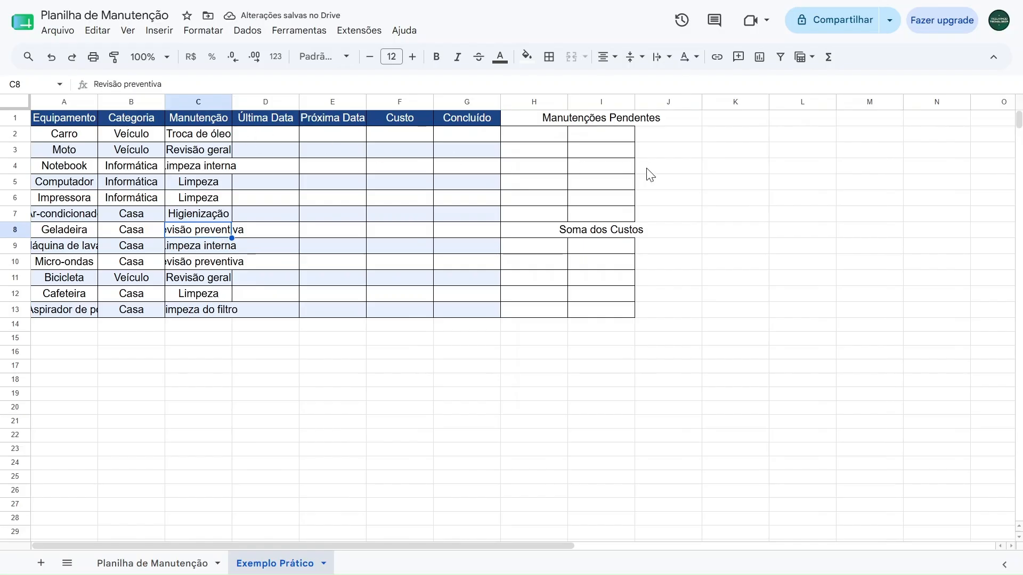
# Enter 150 in cell K3 and 30 in cell K4
pyautogui.click(722, 154)
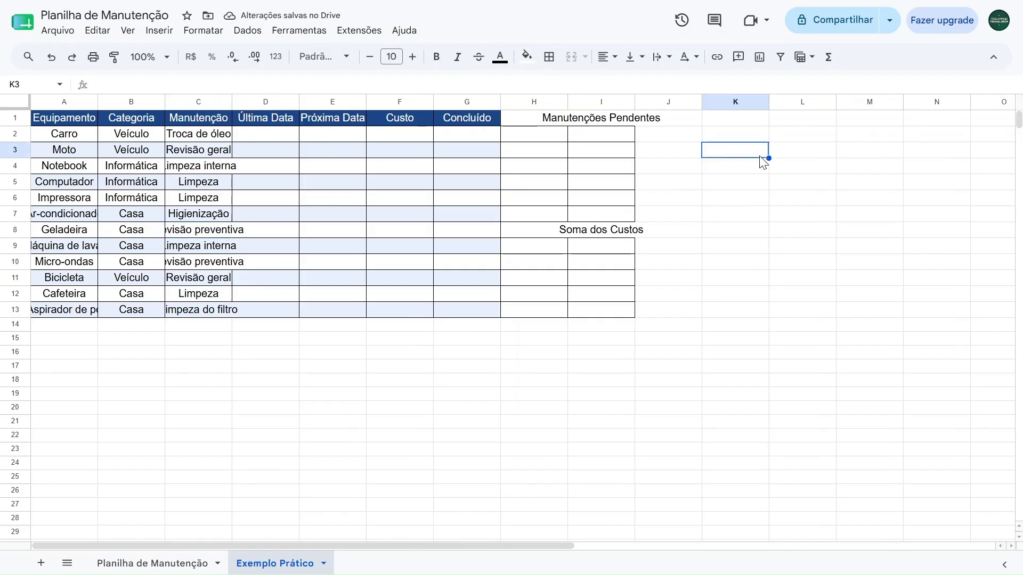
pyautogui.write('150')
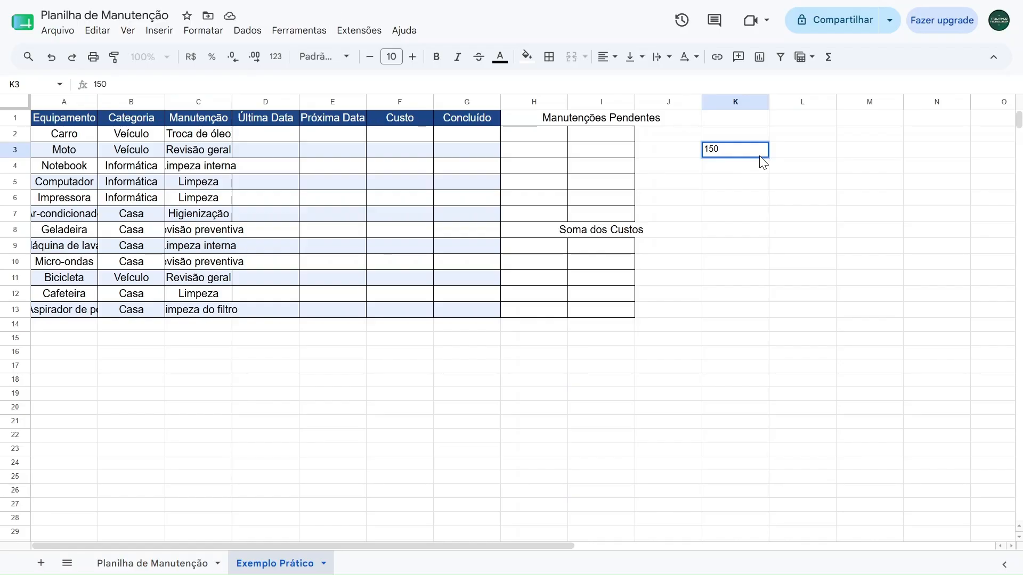
pyautogui.press('Return')
pyautogui.write('30')
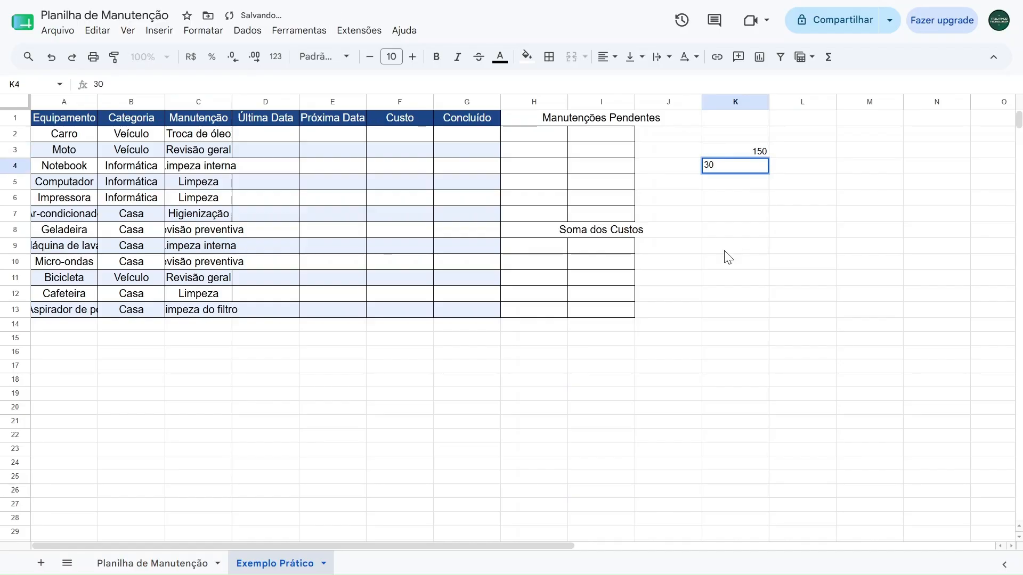
pyautogui.press('Return')
# Copy the value in K3 and resize columns A to I to a width of 150 pixels
pyautogui.click(14, 150)
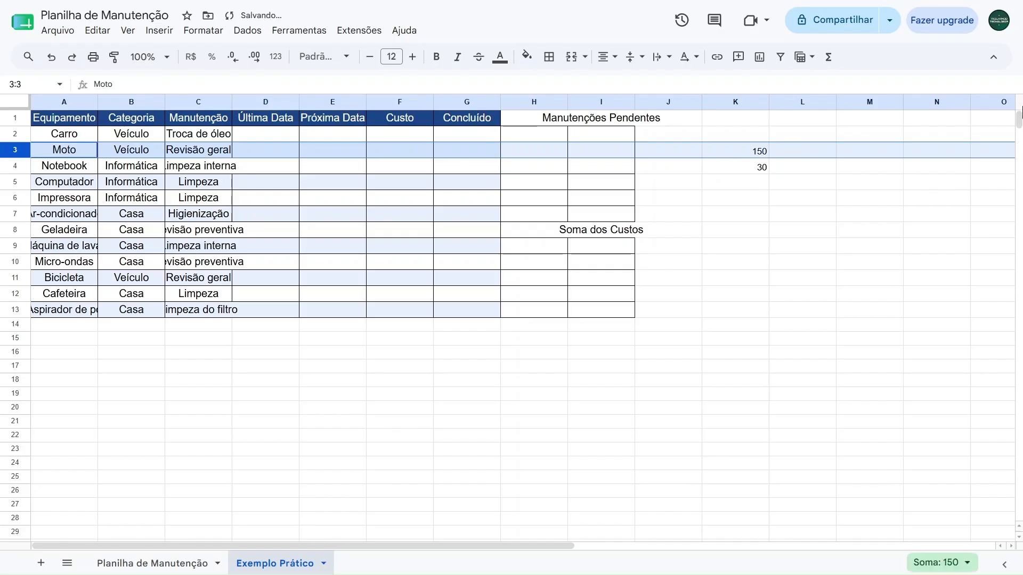
pyautogui.click(751, 152)
pyautogui.hotkey('ctrl', 'c')
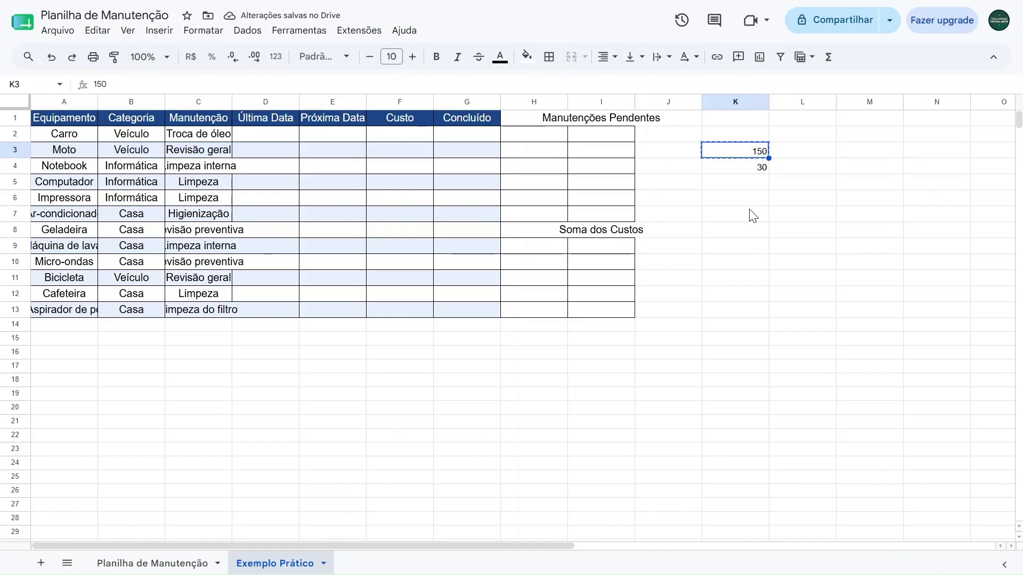
pyautogui.click(750, 213)
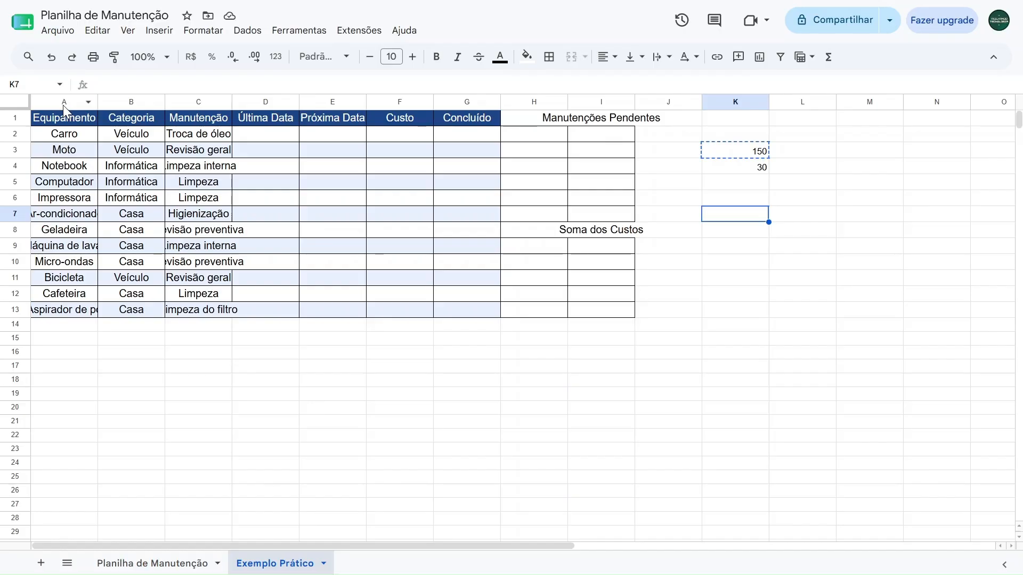
pyautogui.moveTo(63, 104); pyautogui.dragTo(594, 91)
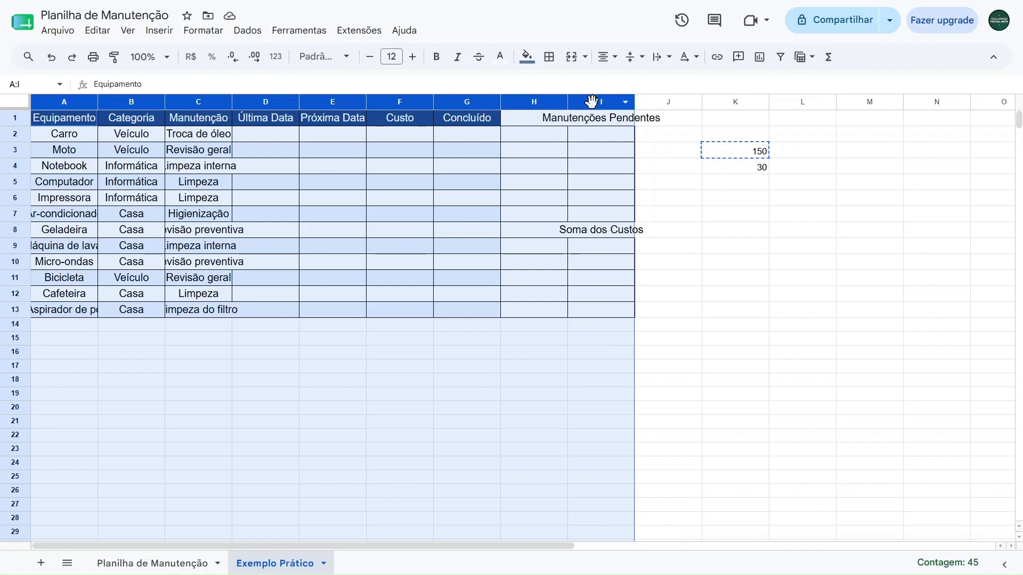
pyautogui.rightClick(59, 103)
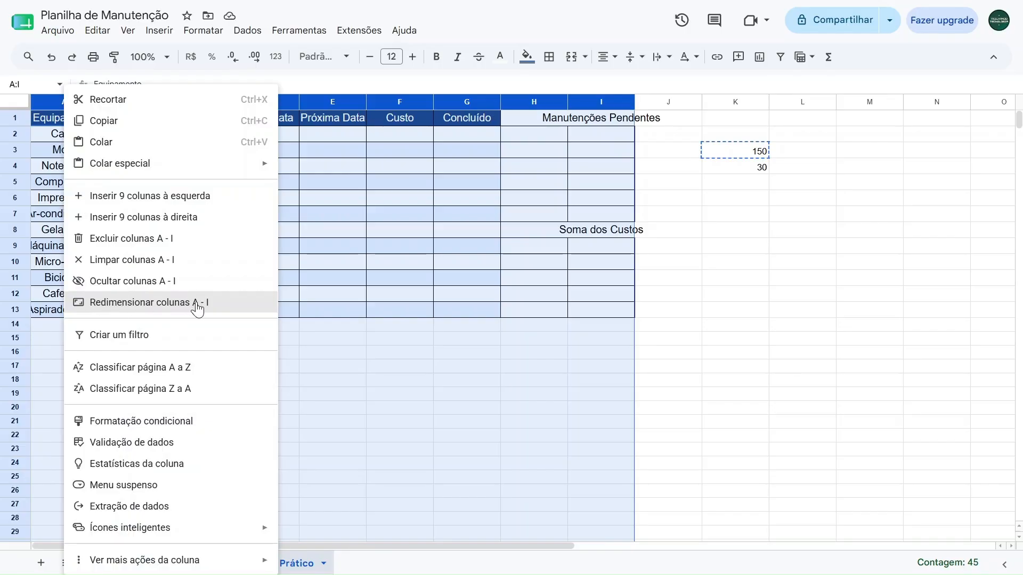
pyautogui.click(152, 307)
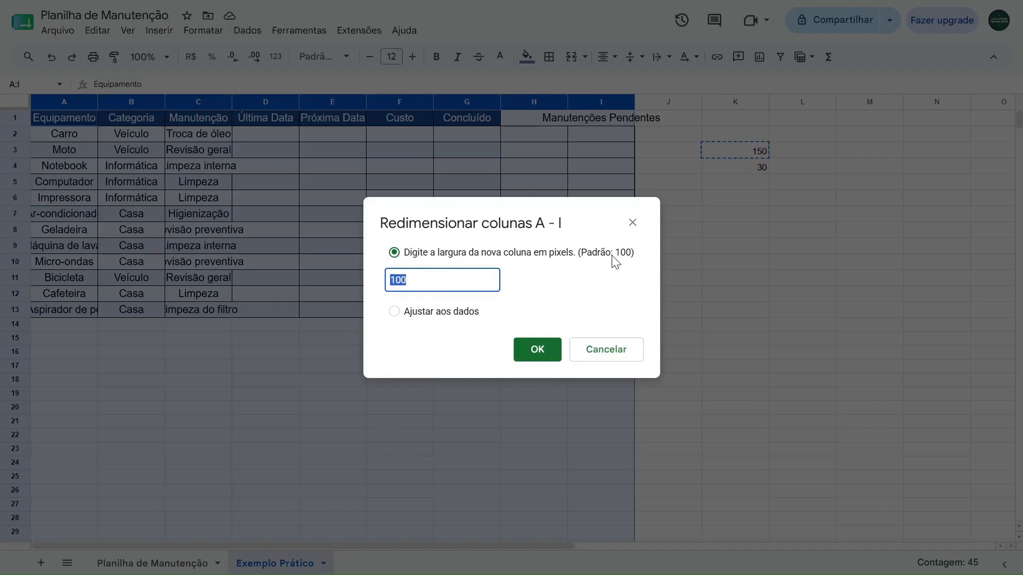
pyautogui.write('150')
pyautogui.click(525, 352)
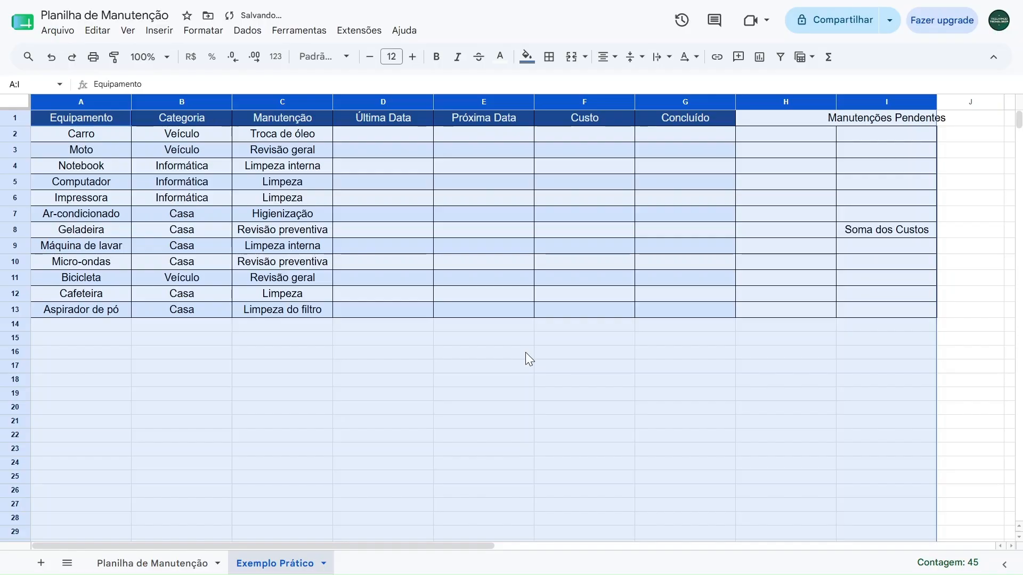
# Copy the value in K4 and resize rows 1 to 20 to a height of 30 pixels
pyautogui.moveTo(383, 544); pyautogui.dragTo(357, 545)
pyautogui.click(797, 166)
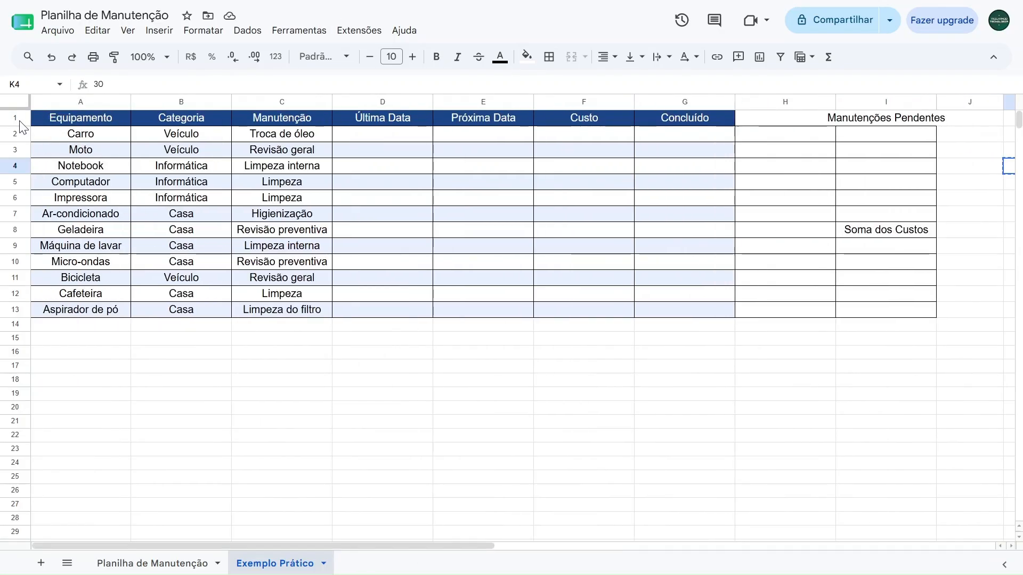
pyautogui.moveTo(19, 118); pyautogui.dragTo(15, 405)
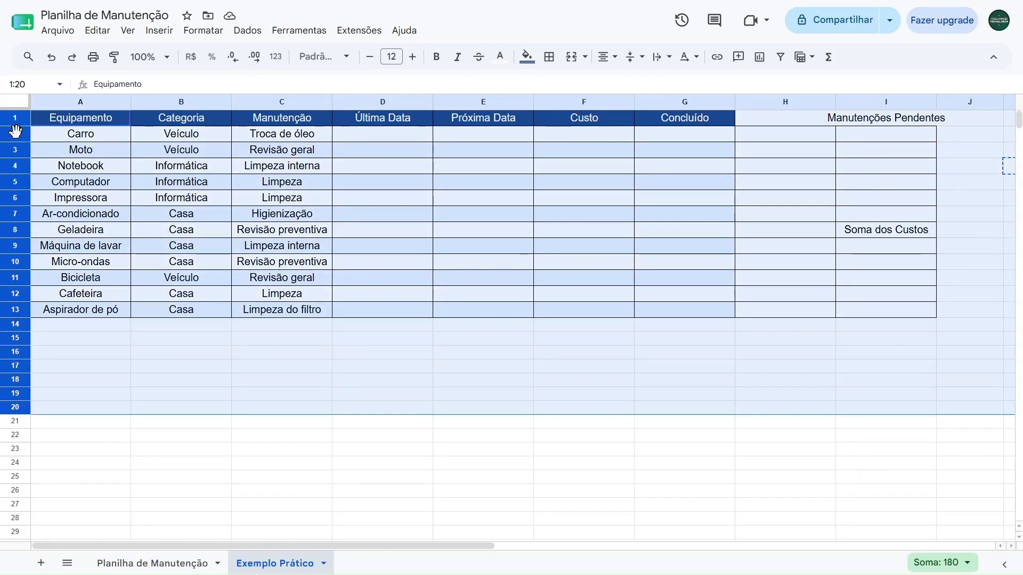
pyautogui.rightClick(15, 131)
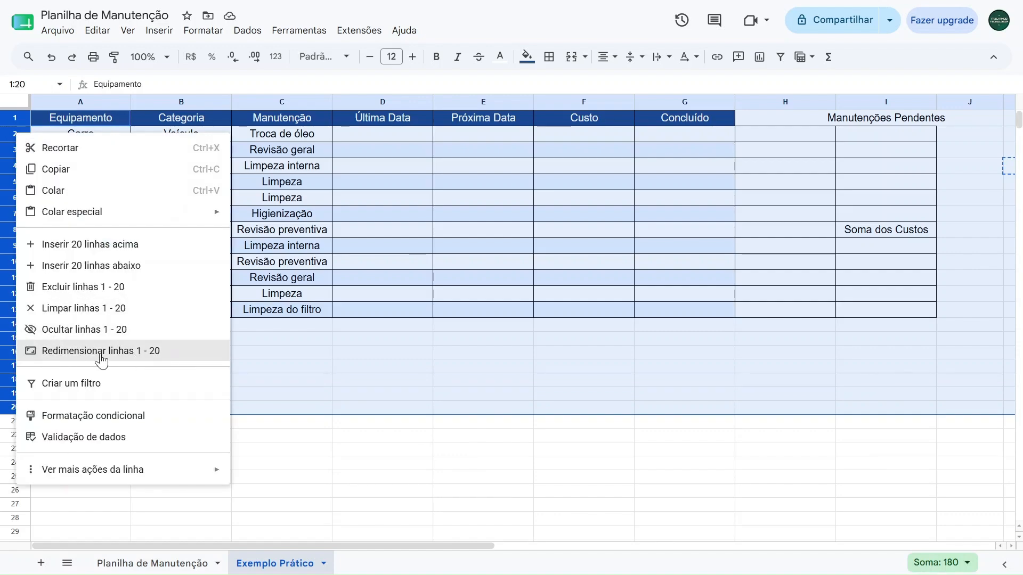
pyautogui.click(78, 352)
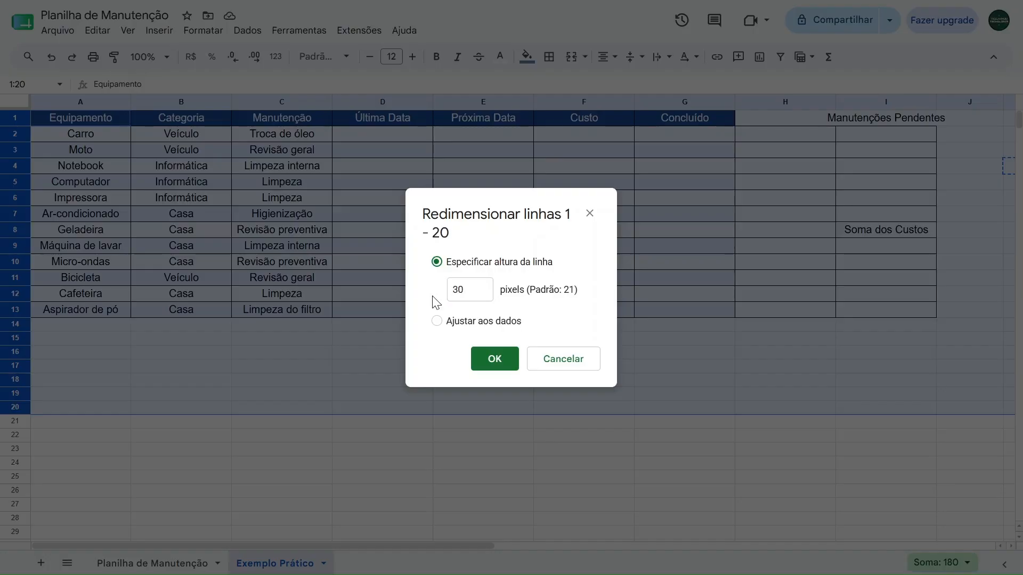
pyautogui.click(490, 366)
pyautogui.click(852, 403)
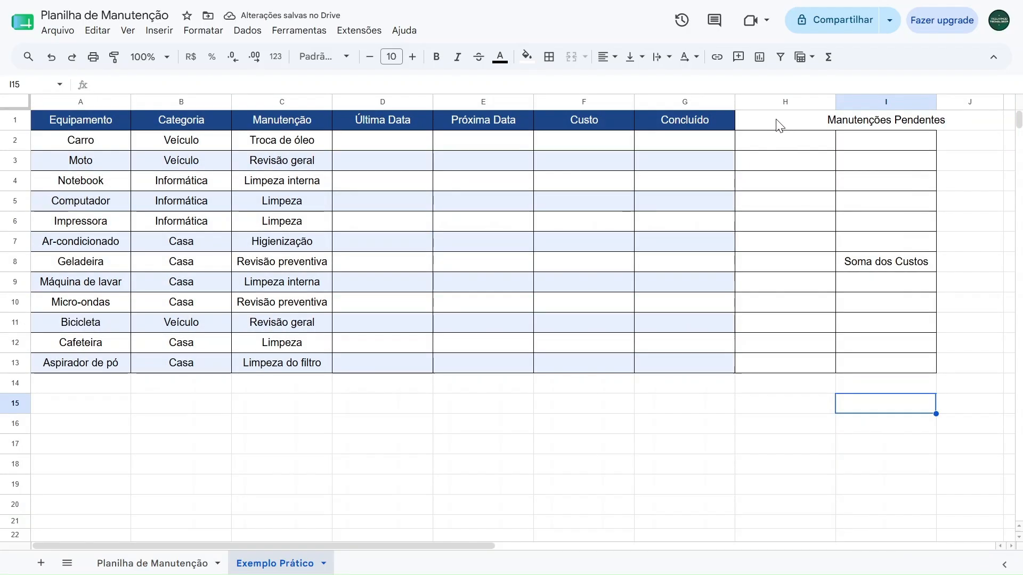
# Remove all borders from the range H2:I14
pyautogui.moveTo(799, 148); pyautogui.dragTo(884, 378)
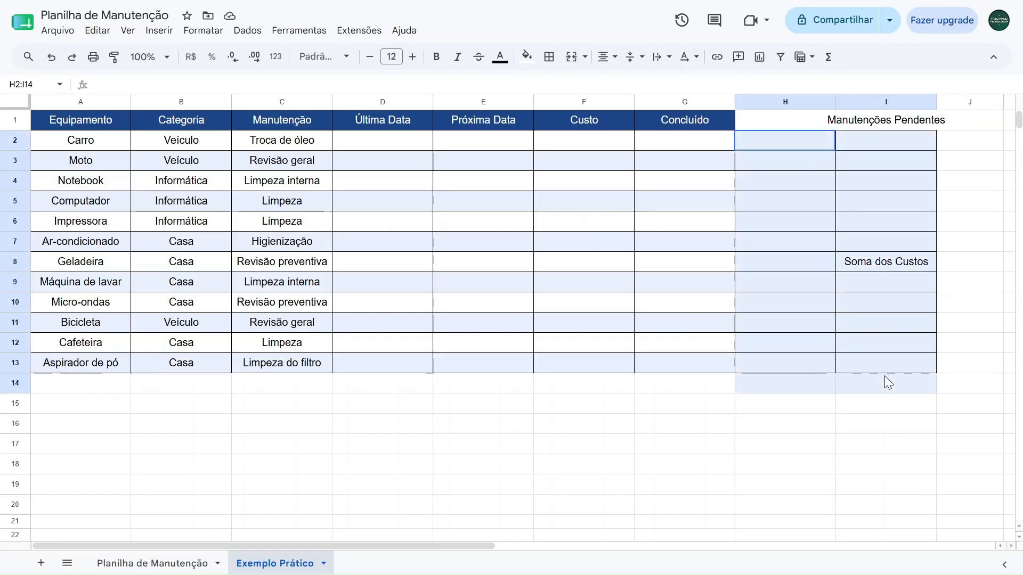
pyautogui.click(550, 59)
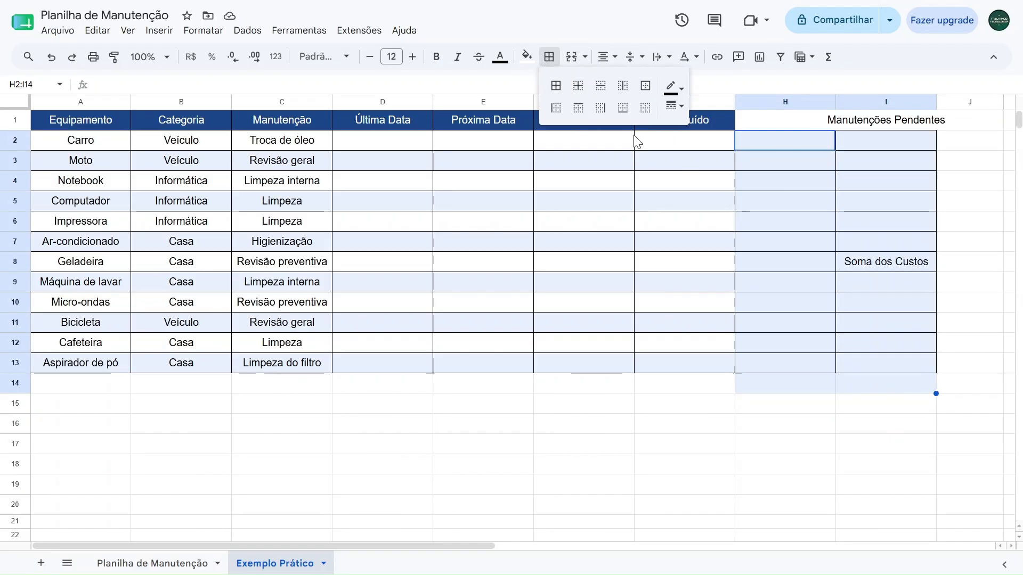
pyautogui.click(645, 109)
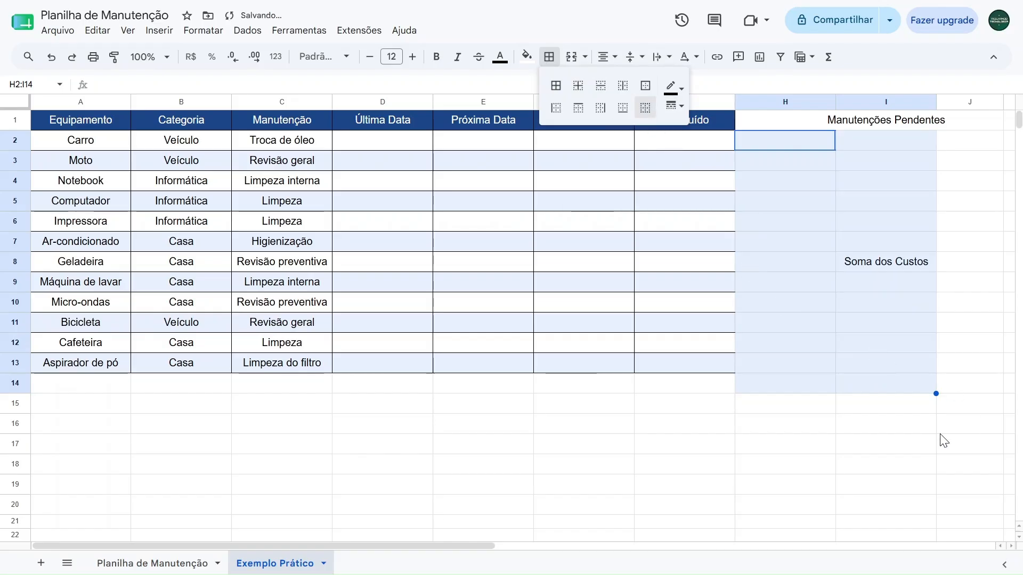
pyautogui.click(824, 449)
# Add a right border to the Concluído column, range G1:G13
pyautogui.moveTo(673, 127); pyautogui.dragTo(677, 367)
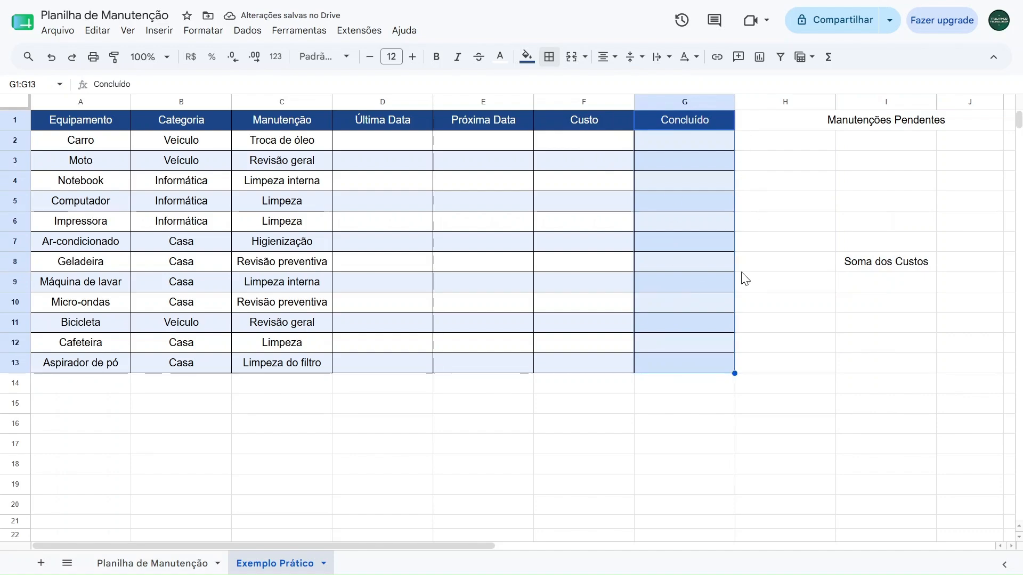
pyautogui.click(549, 57)
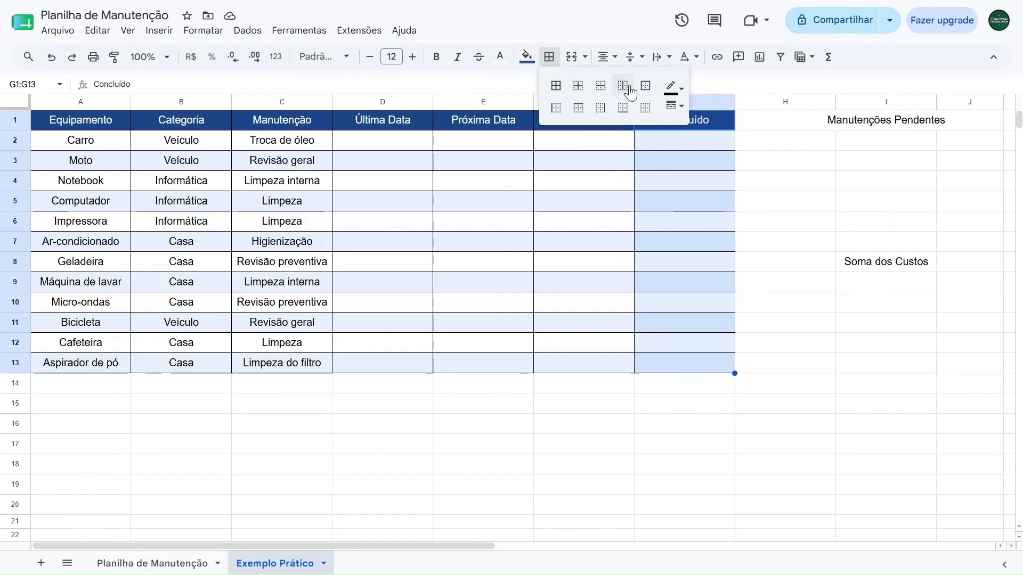
pyautogui.click(600, 108)
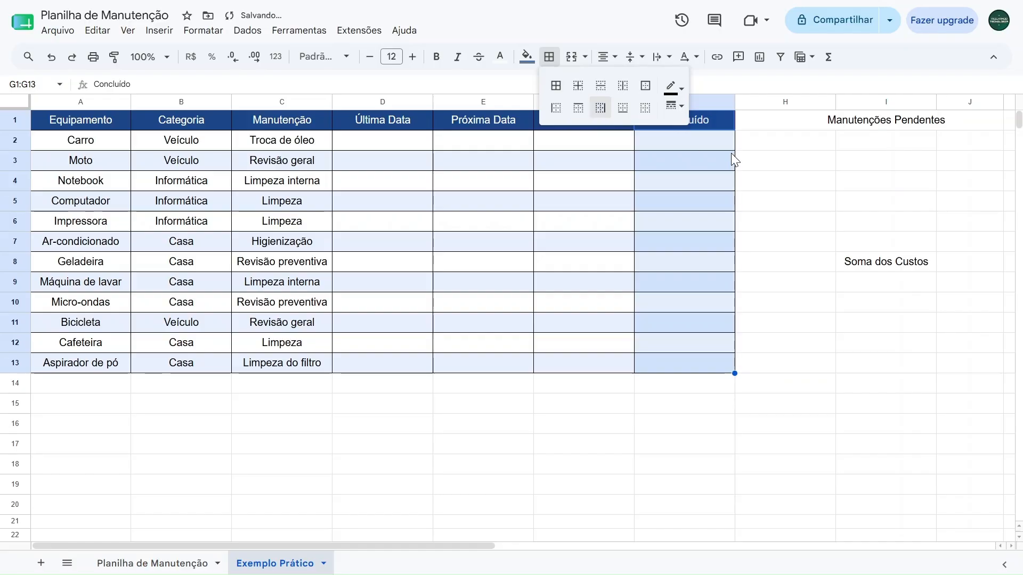
pyautogui.click(773, 181)
# Widen column I so the Manutenções Pendentes heading fits inside its cell
pyautogui.click(868, 127)
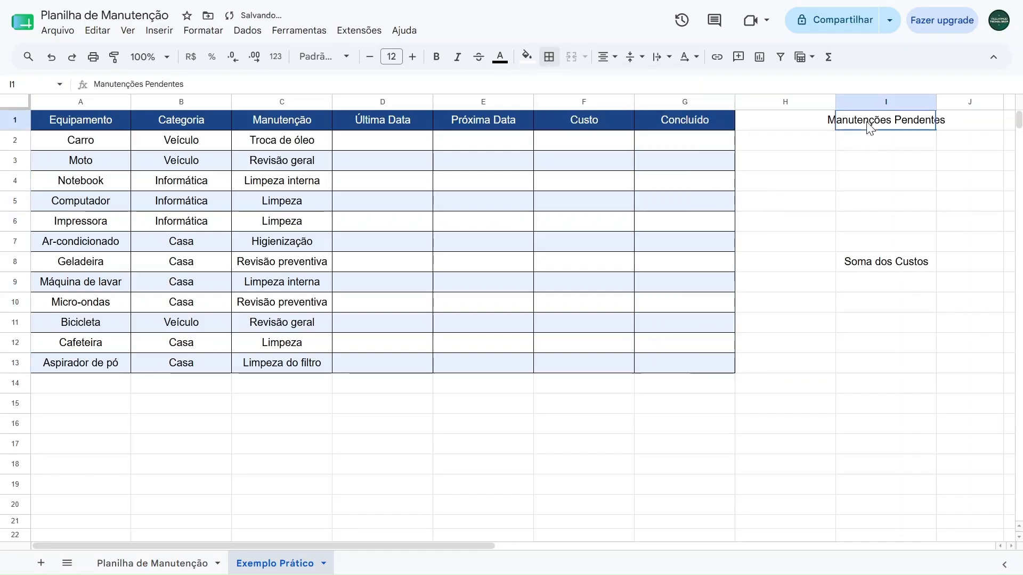
pyautogui.click(880, 258)
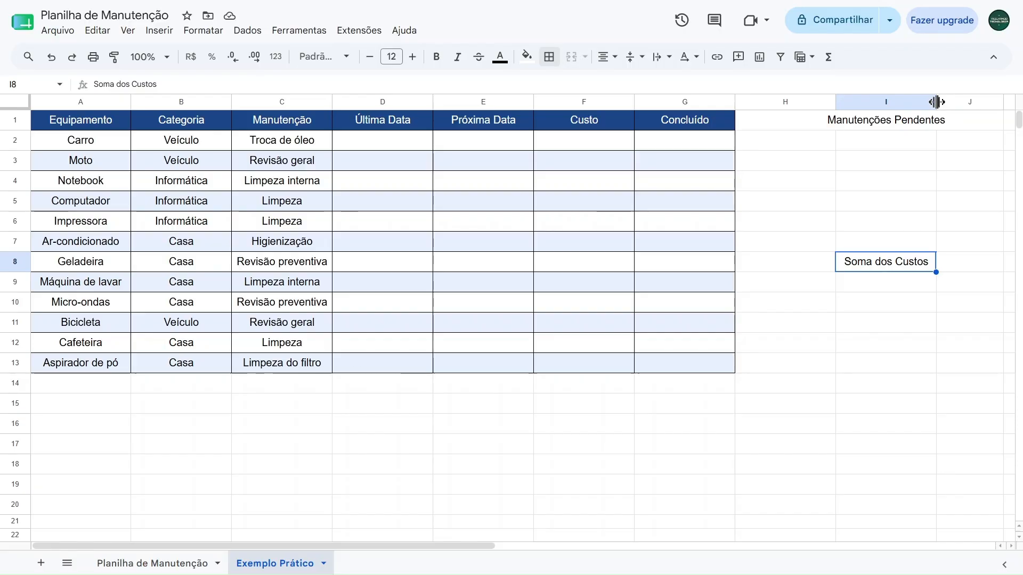
pyautogui.moveTo(935, 101); pyautogui.dragTo(962, 101)
# Fill the Manutenções Pendentes heading in I1 with dark purple and make its text white
pyautogui.click(903, 126)
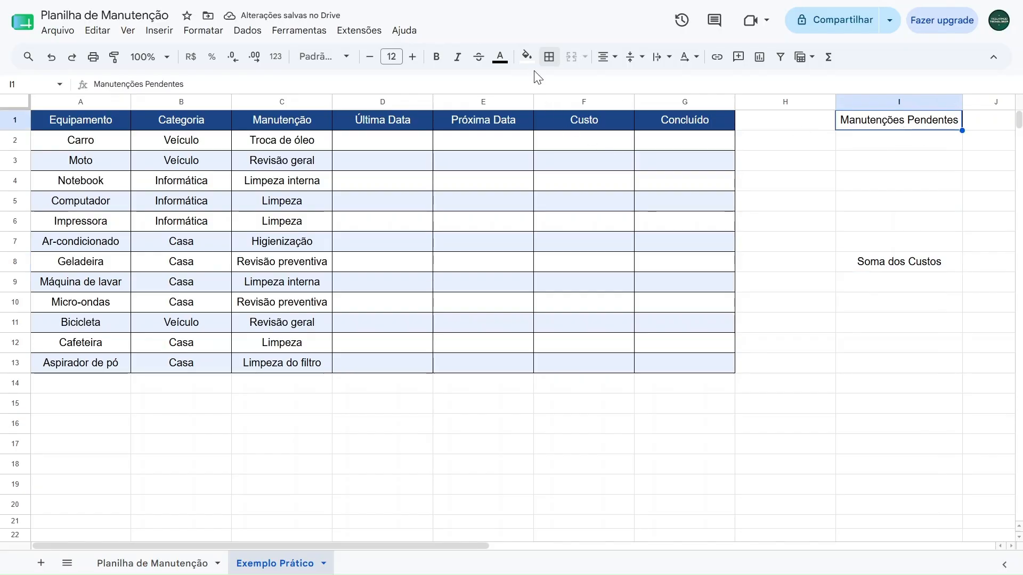
pyautogui.click(526, 57)
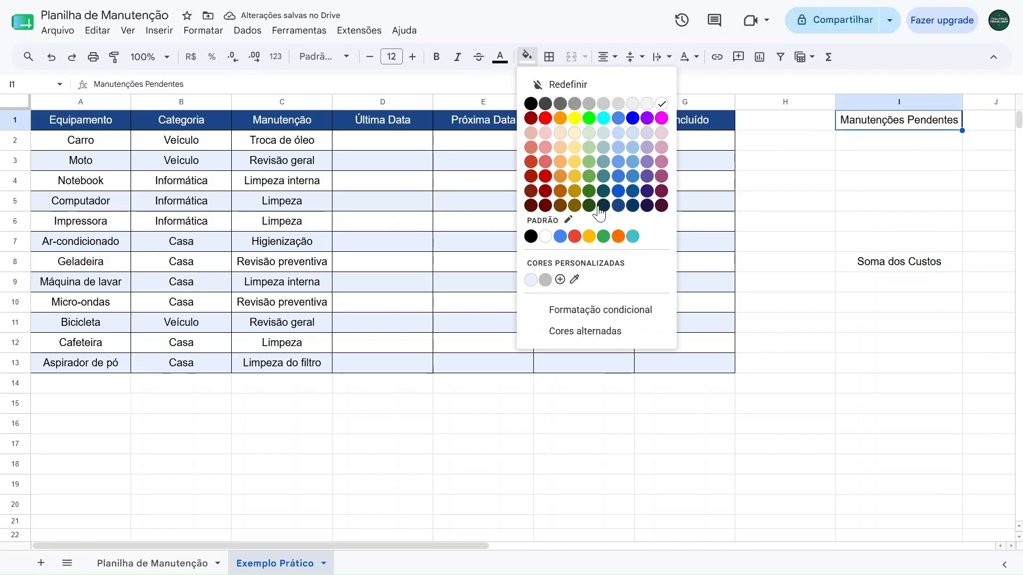
pyautogui.click(649, 212)
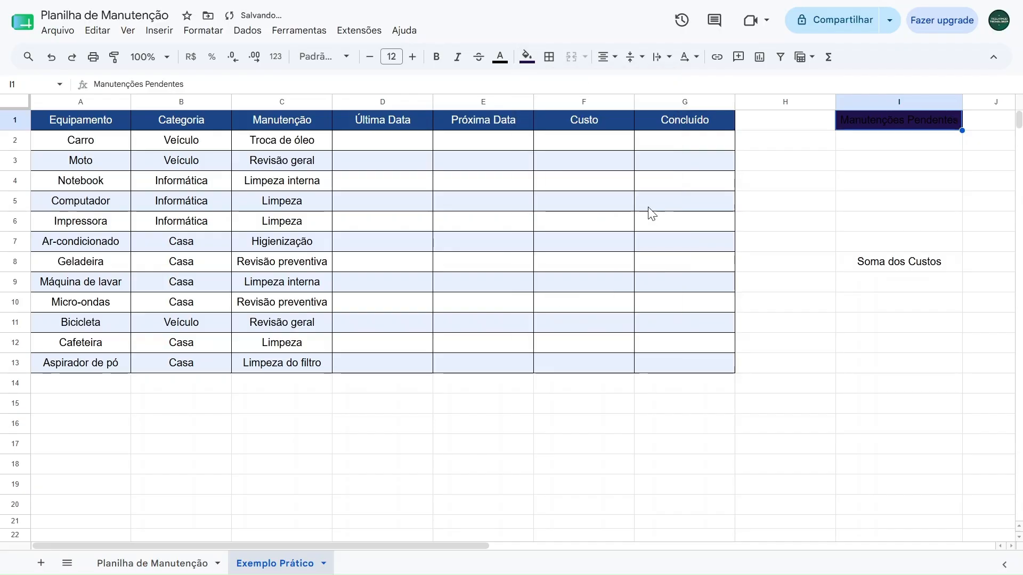
pyautogui.click(500, 56)
pyautogui.click(635, 105)
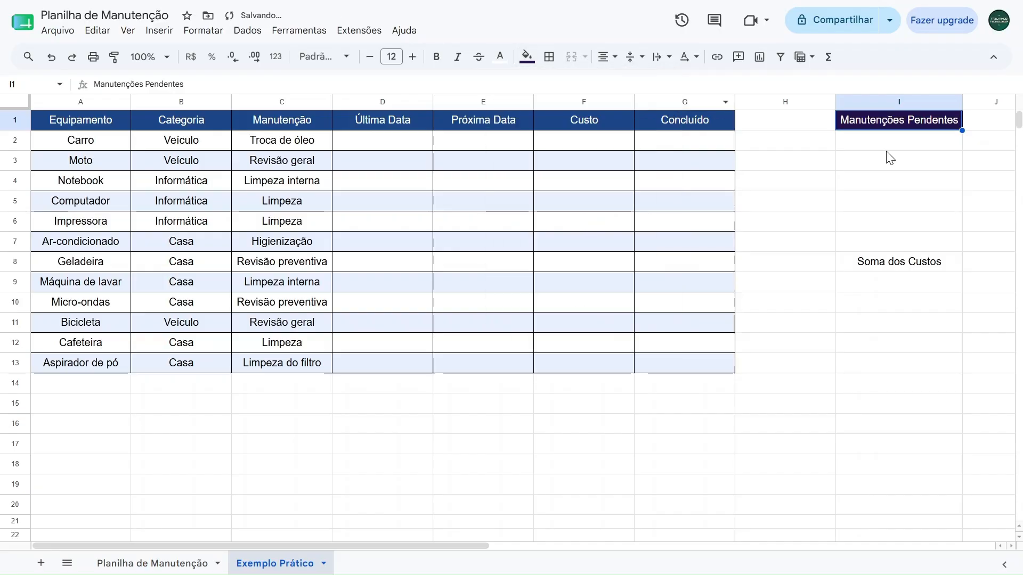
# After checking the Planilha de Manutenção sheet, merge I2:I4 on Exemplo Prático and fill it with light purple
pyautogui.click(152, 563)
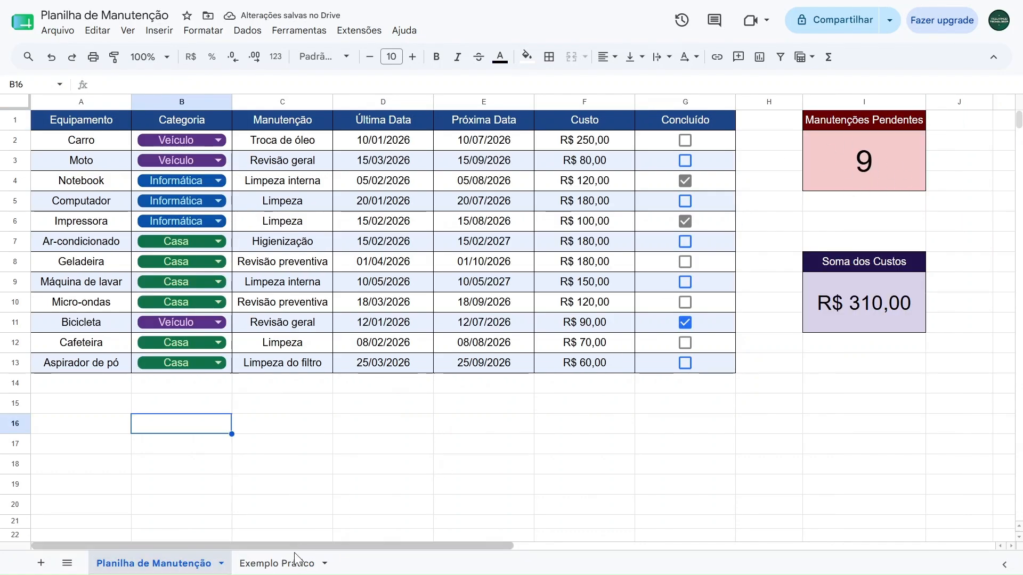
pyautogui.click(285, 566)
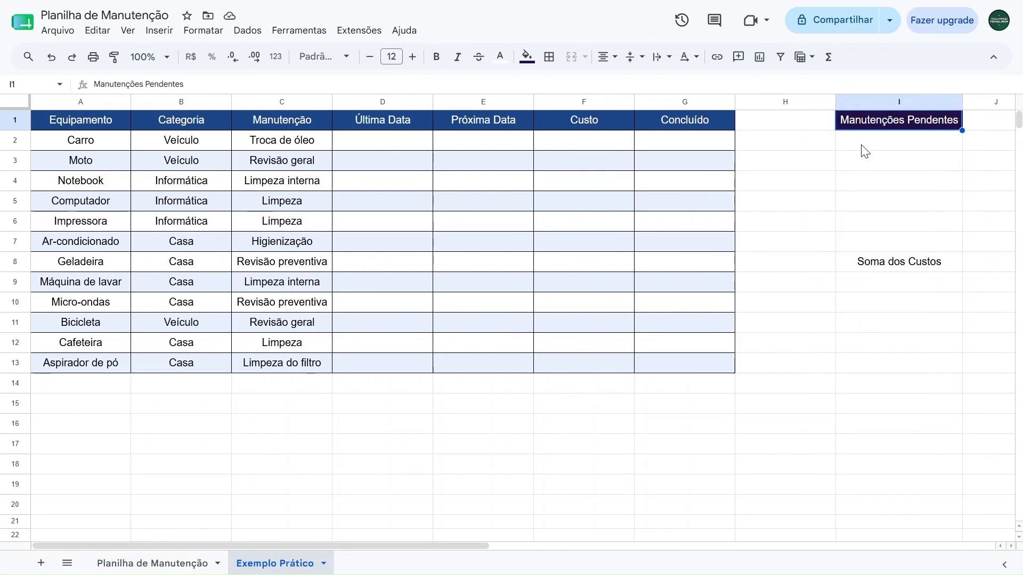
pyautogui.moveTo(864, 137); pyautogui.dragTo(865, 178)
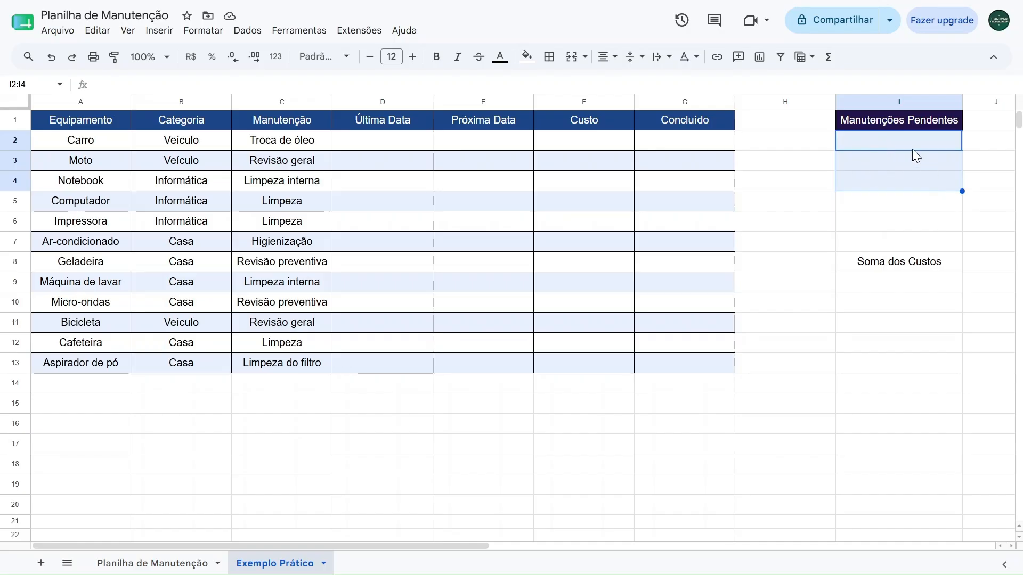
pyautogui.click(571, 56)
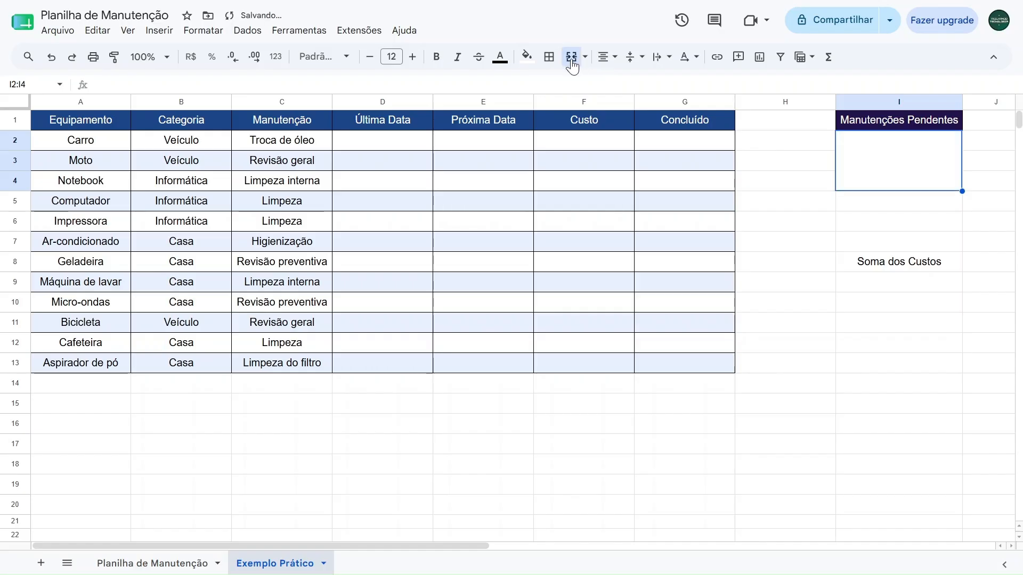
pyautogui.click(527, 61)
pyautogui.click(645, 140)
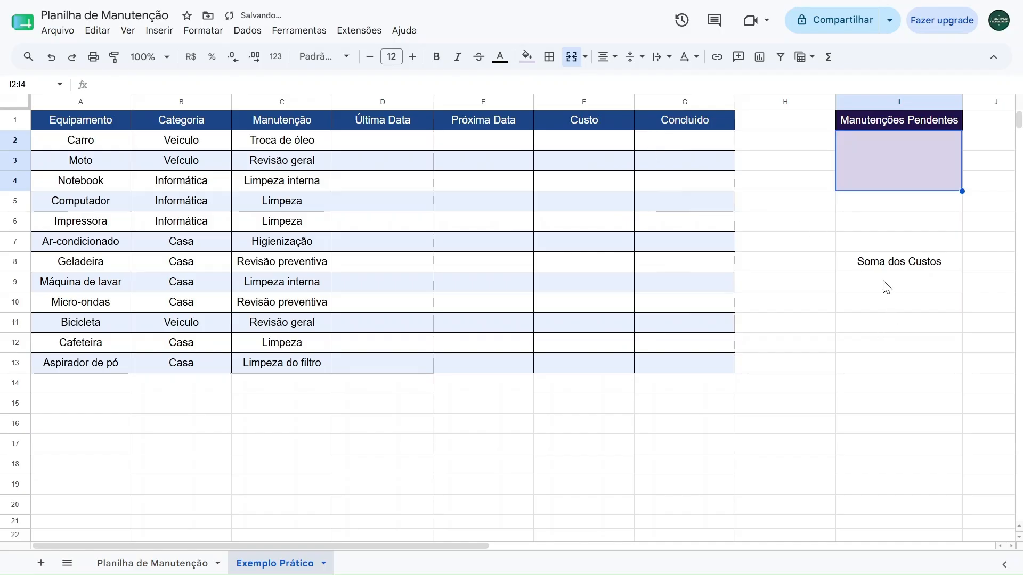
# Apply all borders to the Manutenções Pendentes card, range I1:I4
pyautogui.click(874, 263)
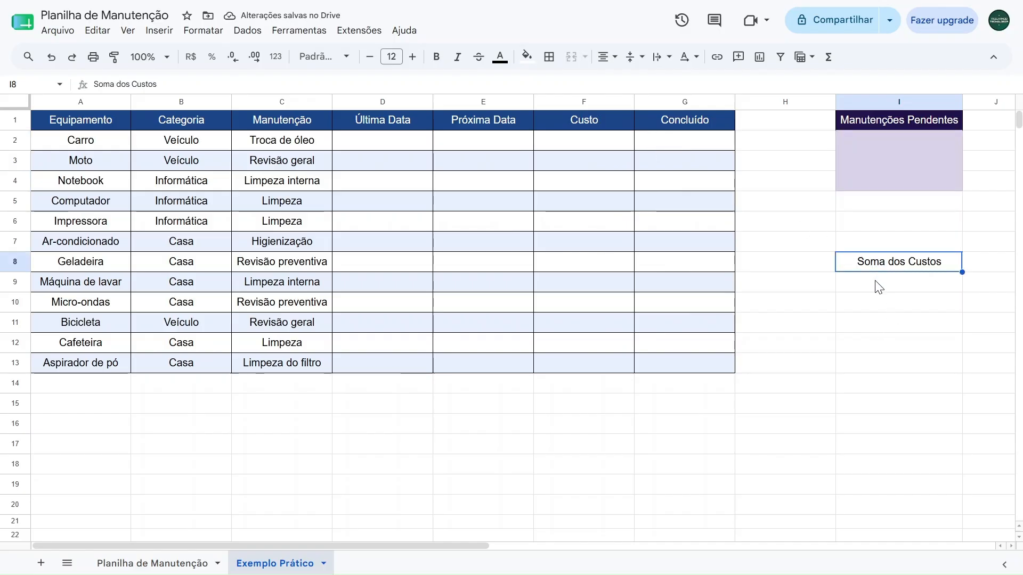
pyautogui.moveTo(887, 123); pyautogui.dragTo(885, 152)
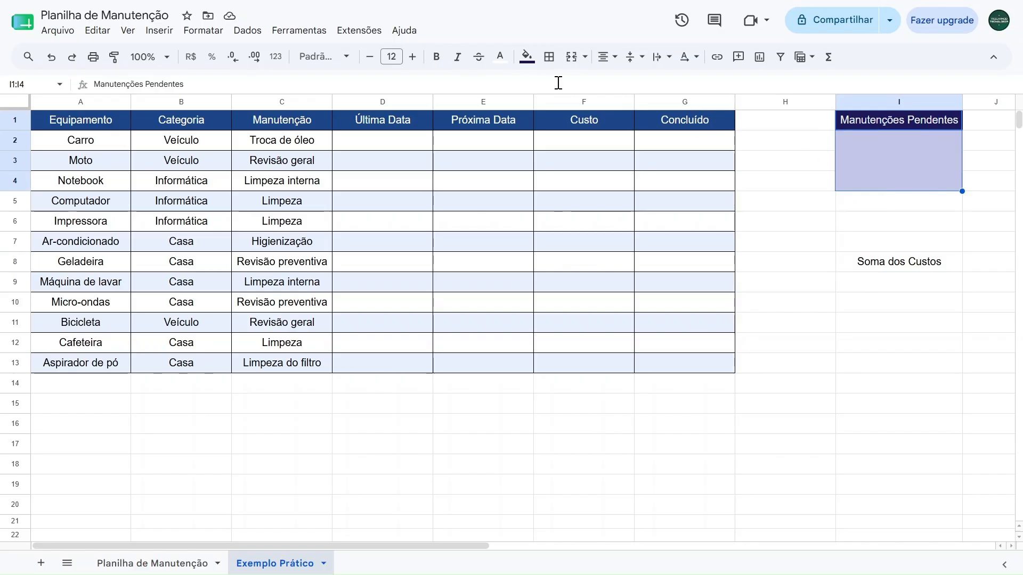
pyautogui.click(548, 57)
pyautogui.click(556, 86)
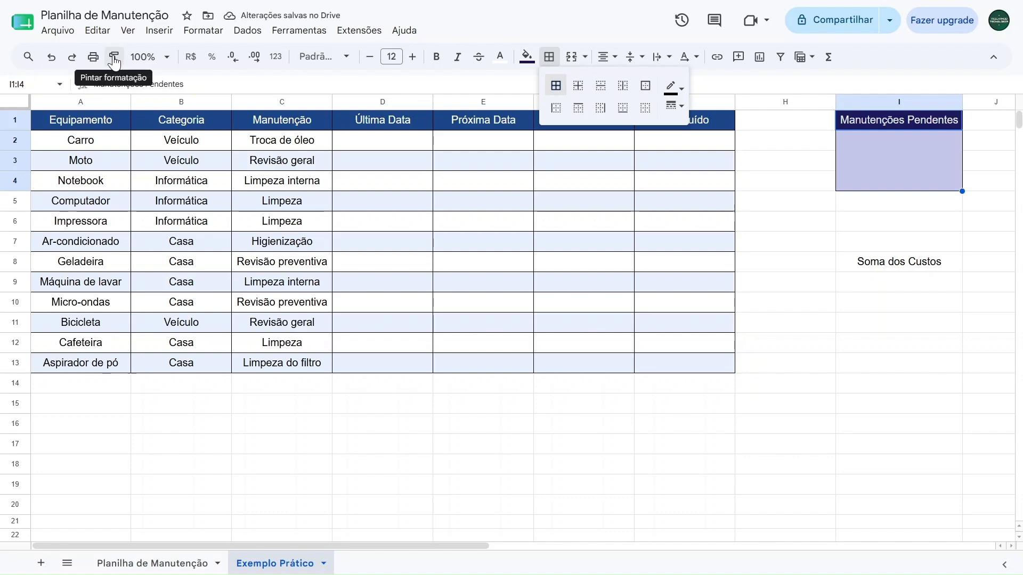
# Copy the formatting of the Manutenções Pendentes card onto the Soma dos Custos block starting at I8
pyautogui.click(114, 58)
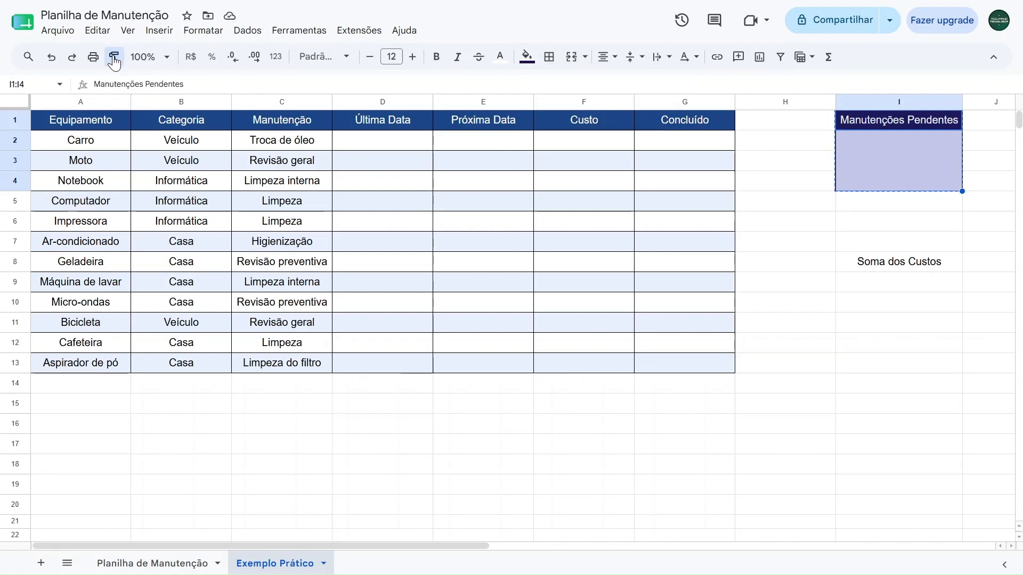
pyautogui.click(876, 268)
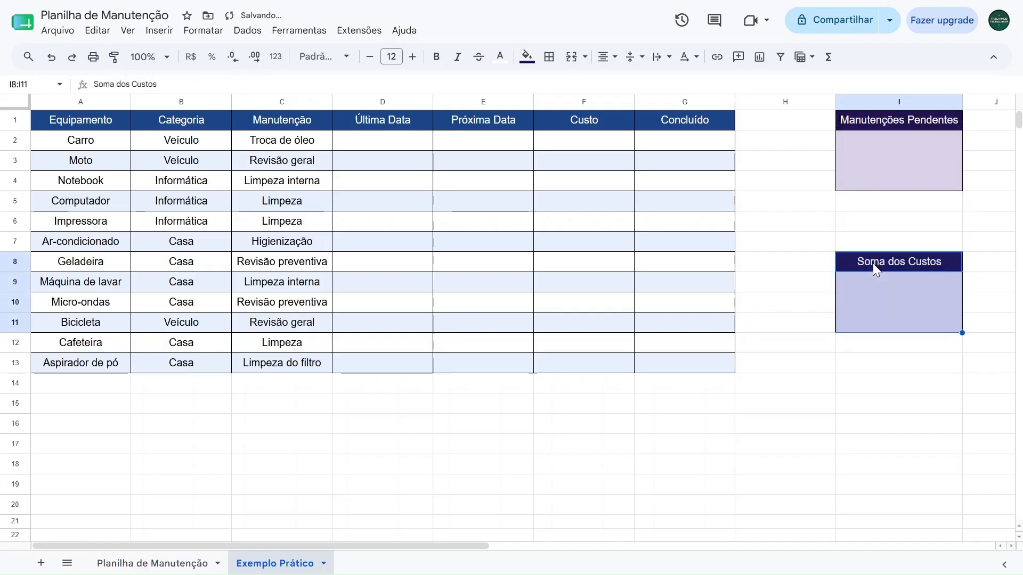
pyautogui.click(812, 408)
pyautogui.click(872, 295)
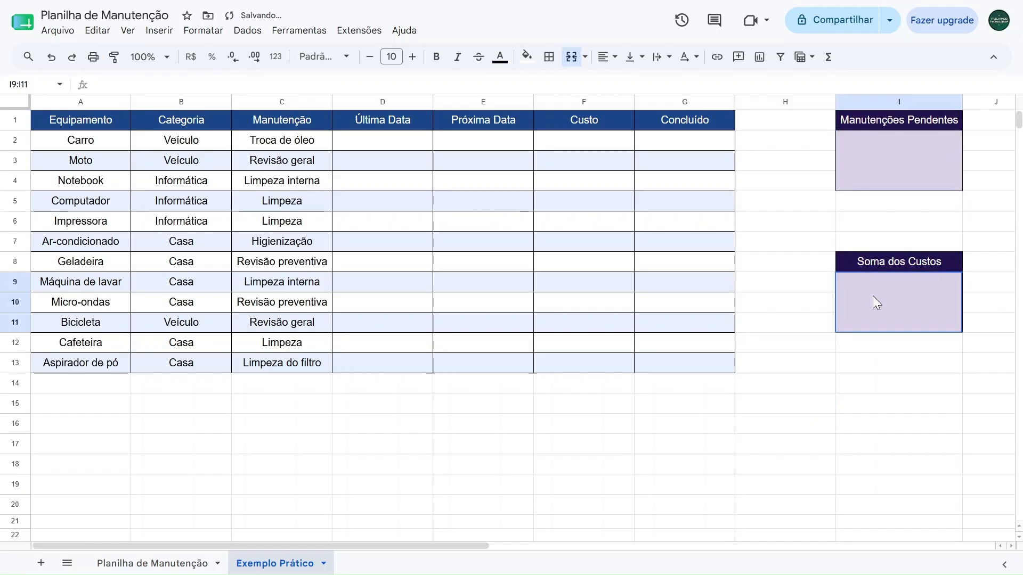
pyautogui.click(886, 257)
pyautogui.click(890, 178)
pyautogui.click(884, 121)
pyautogui.moveTo(101, 122); pyautogui.dragTo(901, 370)
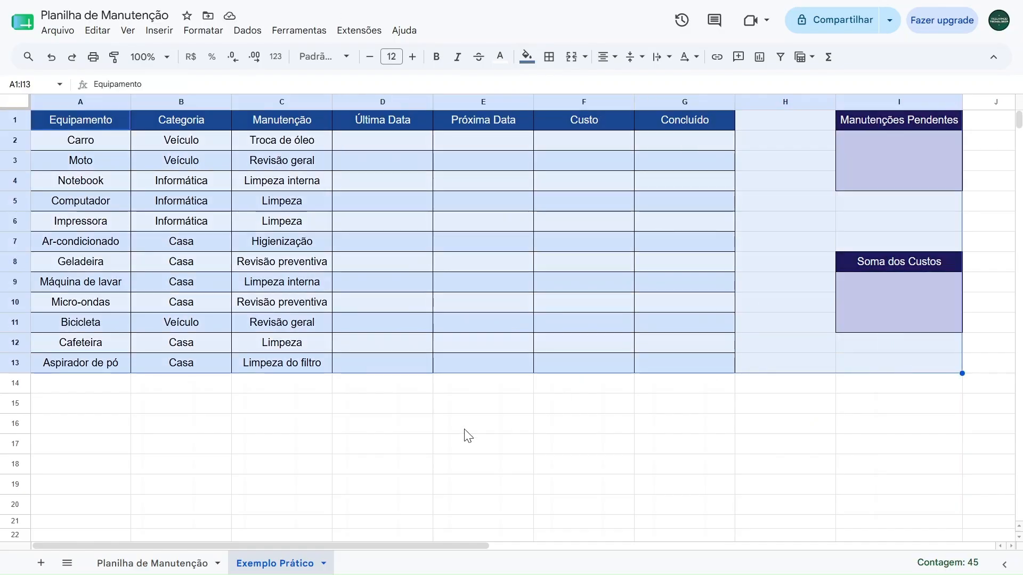
pyautogui.click(263, 452)
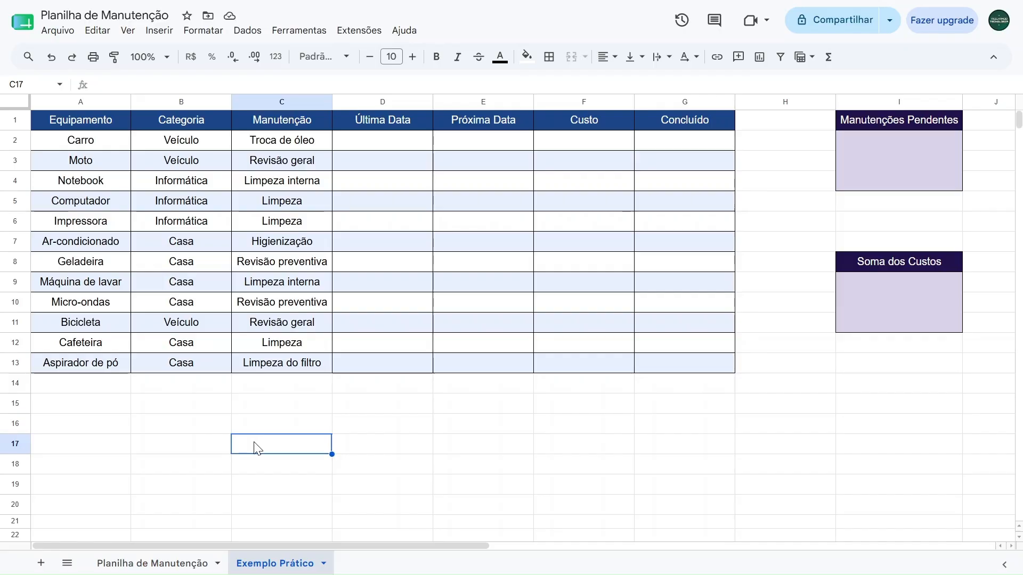
pyautogui.click(388, 148)
pyautogui.click(478, 147)
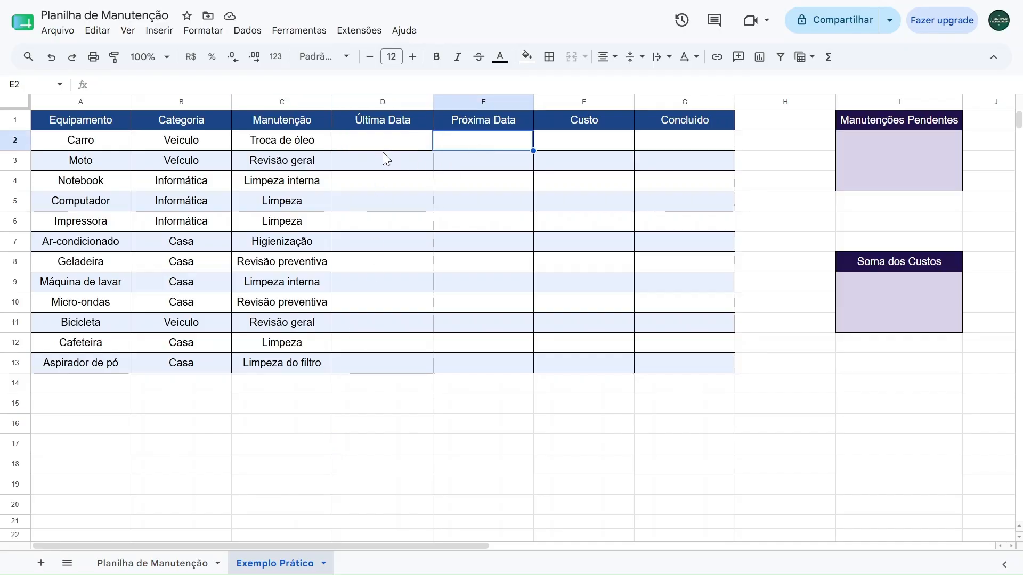
pyautogui.press('Down')
pyautogui.press('Down')
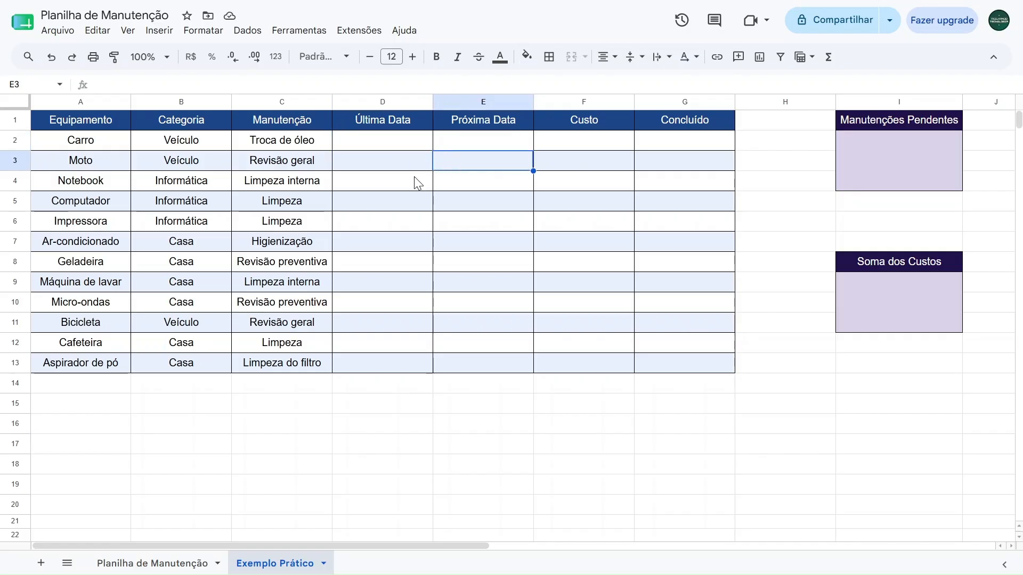
pyautogui.click(393, 204)
pyautogui.click(459, 201)
pyautogui.click(404, 220)
pyautogui.click(467, 219)
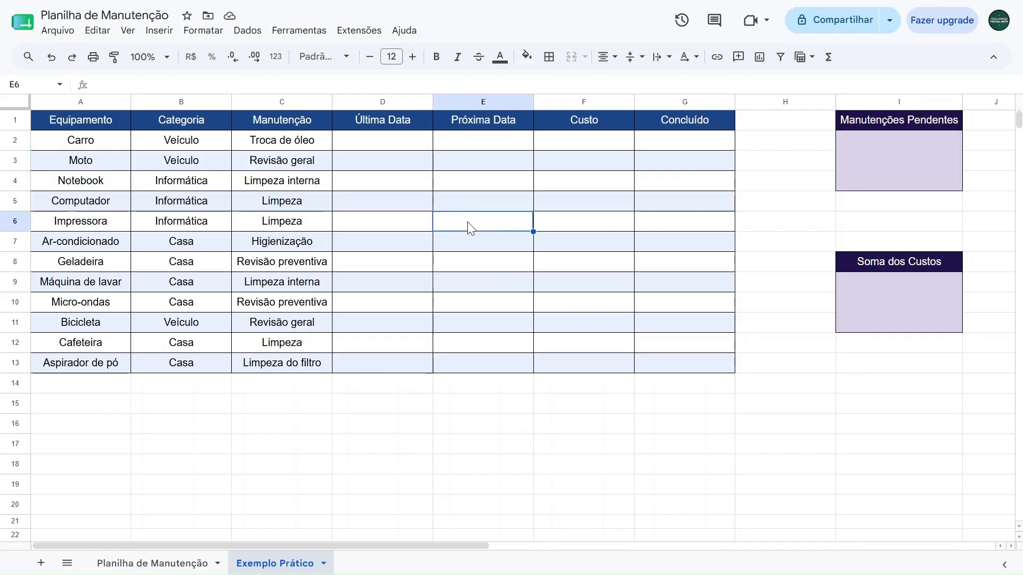
# Add a data validation rule to D2:E13 with the criterion "É uma data válida" and close the rules
pyautogui.moveTo(389, 149); pyautogui.dragTo(457, 367)
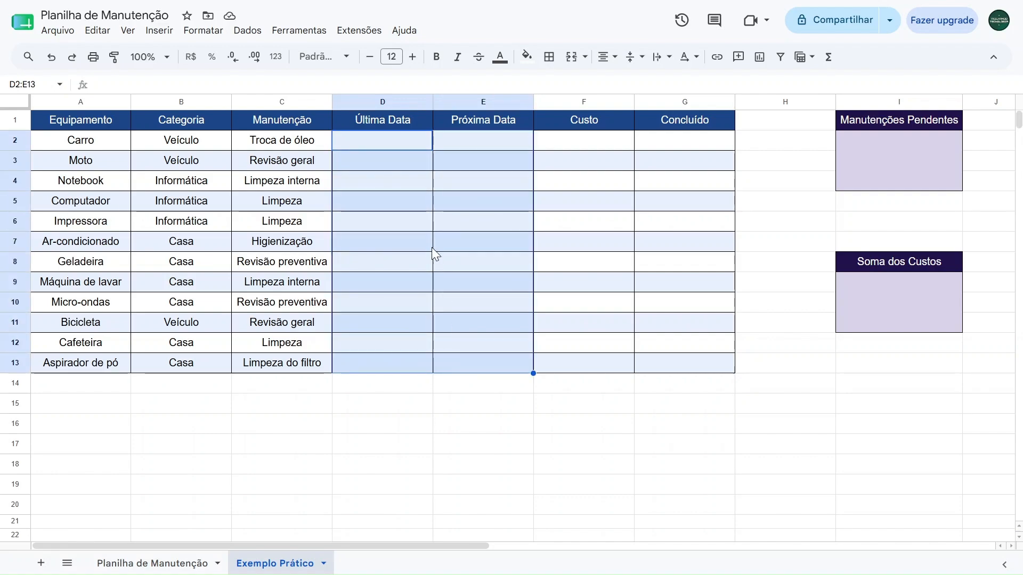
pyautogui.click(256, 38)
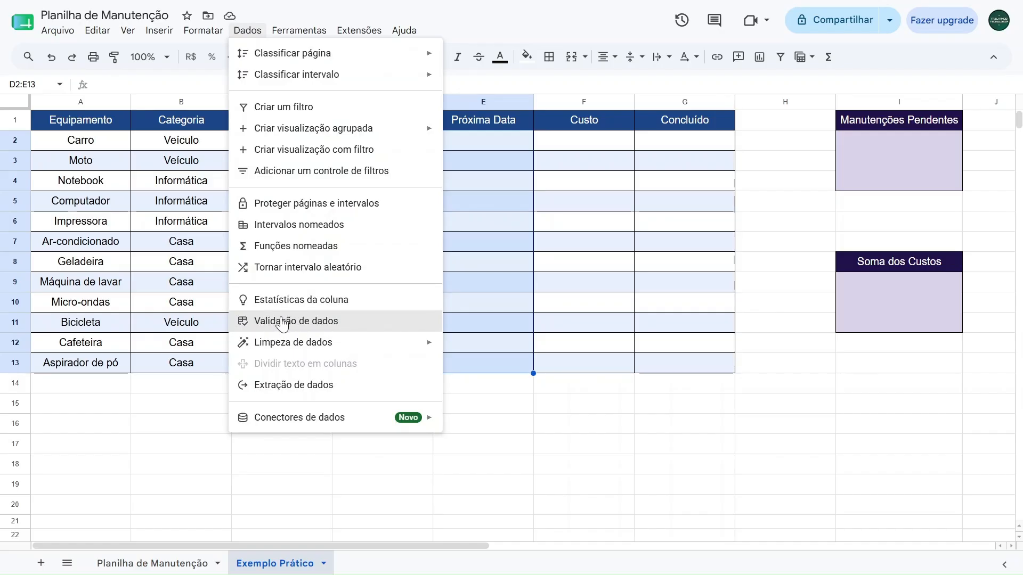
pyautogui.click(281, 325)
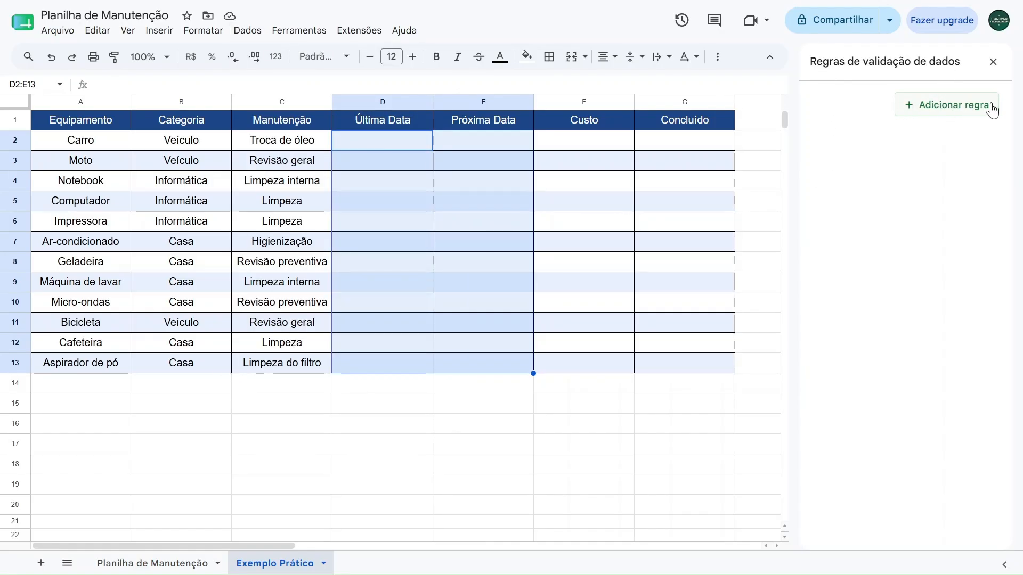
pyautogui.click(964, 106)
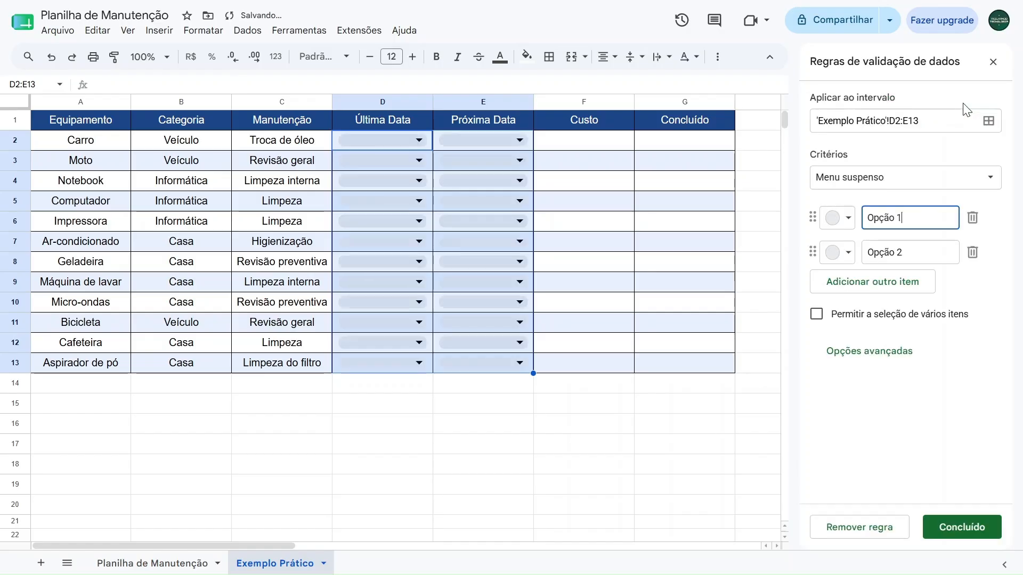
pyautogui.click(842, 176)
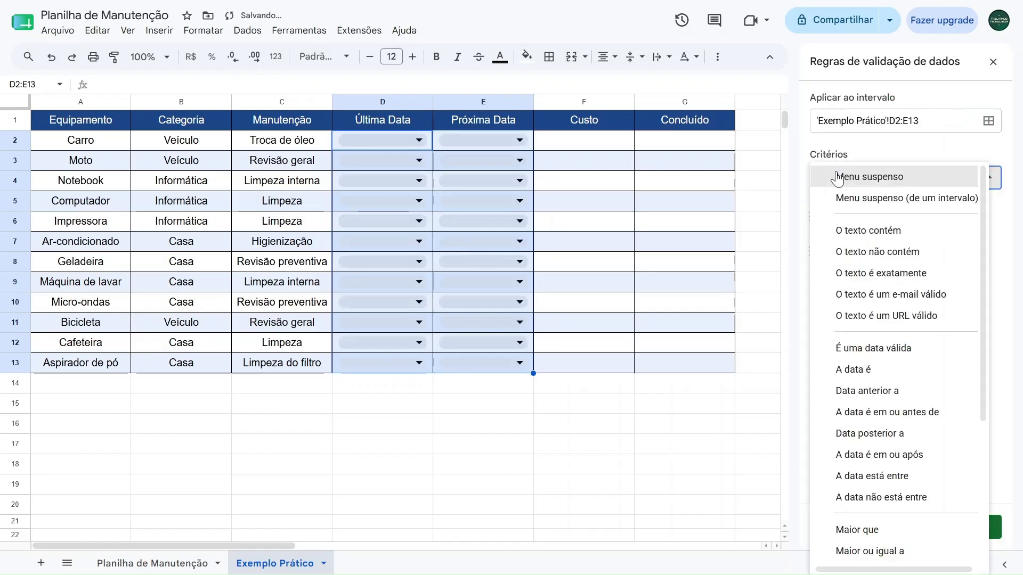
pyautogui.click(860, 349)
pyautogui.click(958, 527)
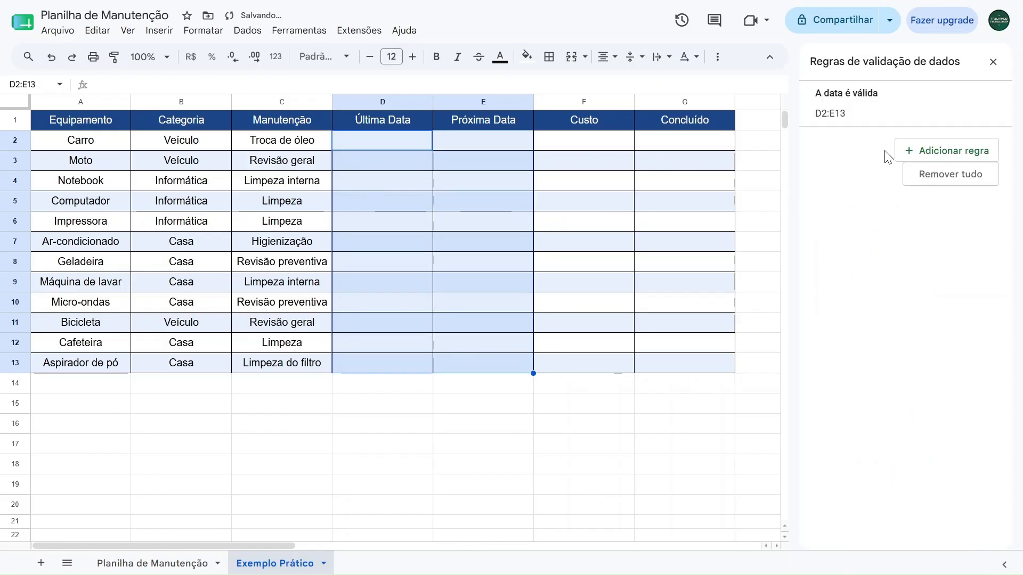
pyautogui.click(992, 62)
# Enter the date 23/06/2026 in Última Data cell D2 with the calendar picker, after browsing the neighbouring months
pyautogui.click(369, 146)
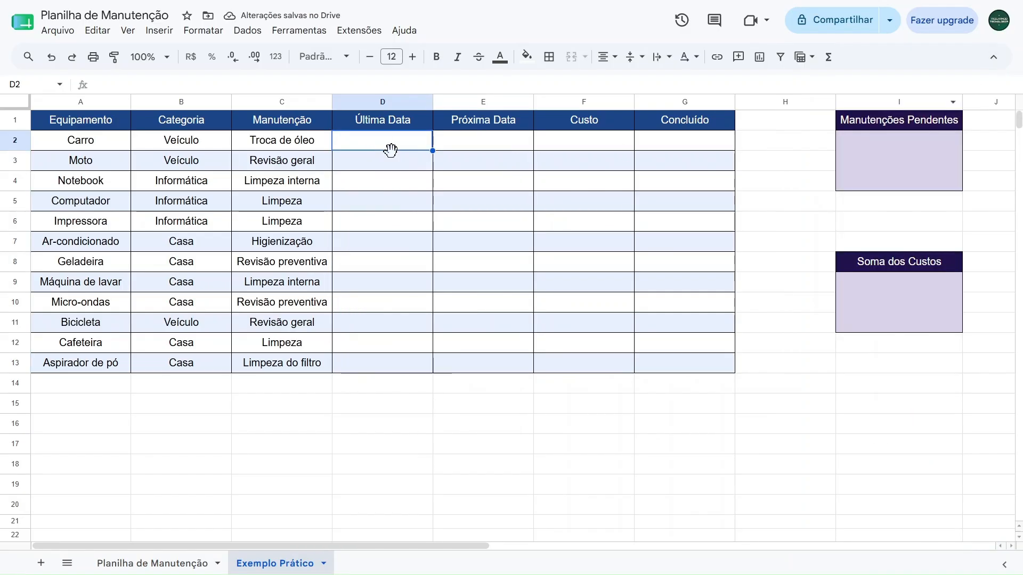
pyautogui.doubleClick(378, 143)
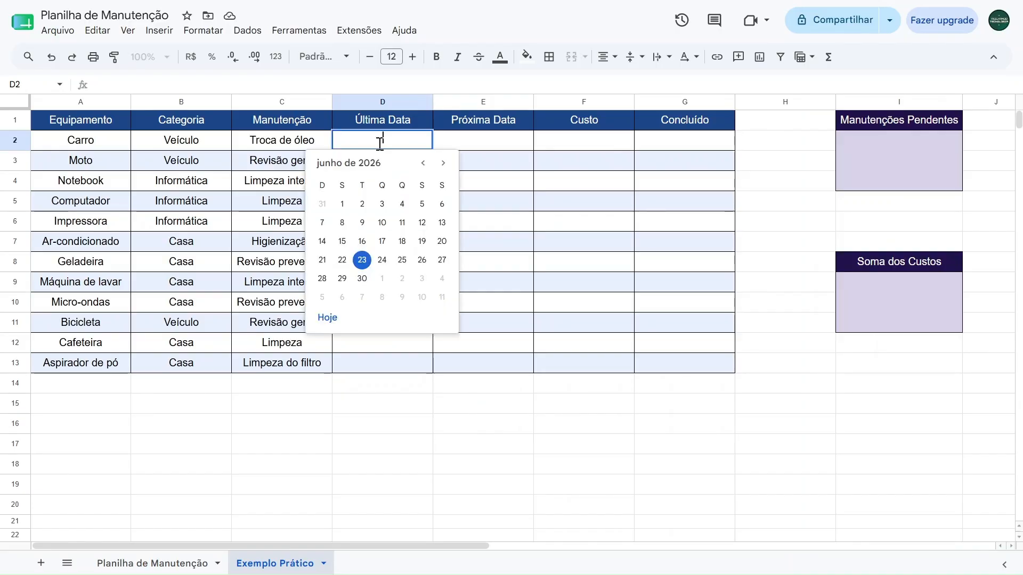
pyautogui.click(422, 166)
pyautogui.click(421, 166)
pyautogui.click(422, 165)
pyautogui.click(442, 164)
pyautogui.click(442, 165)
pyautogui.click(441, 164)
pyautogui.click(442, 165)
pyautogui.click(426, 165)
pyautogui.click(426, 166)
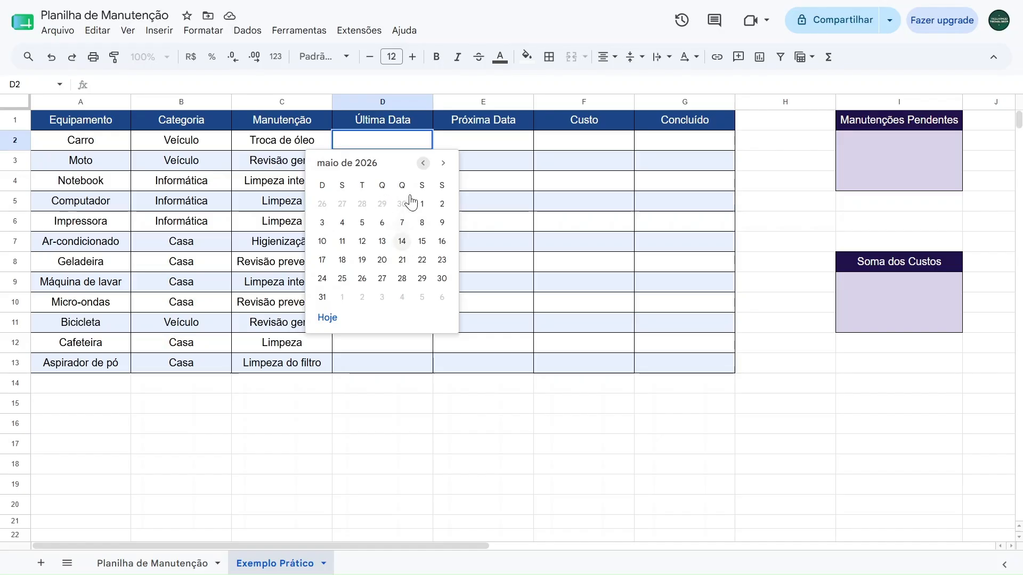
pyautogui.click(442, 164)
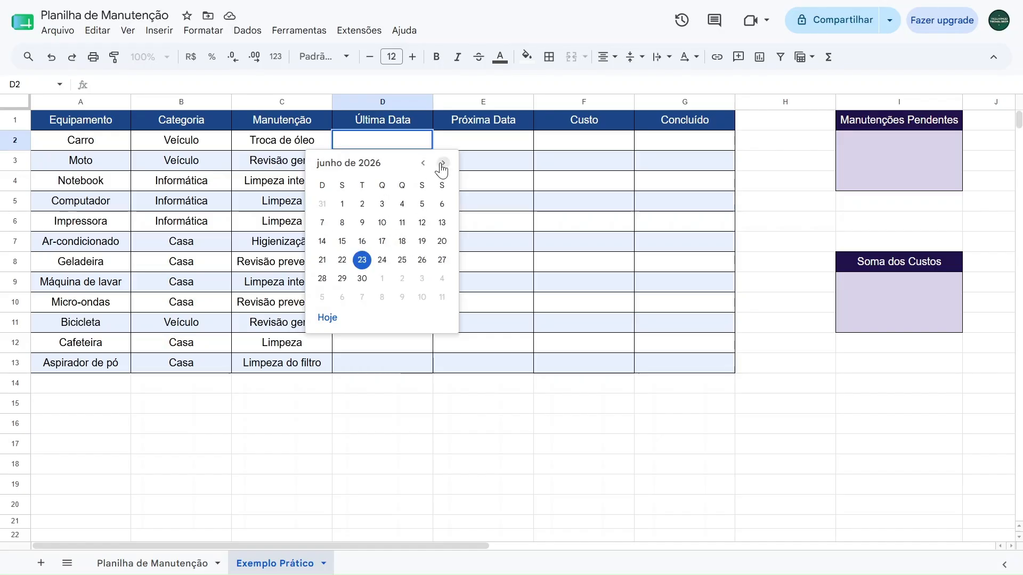
pyautogui.click(362, 260)
# Enter the date 23/07/2026 in Próxima Data cell E2 with the calendar picker
pyautogui.doubleClick(484, 141)
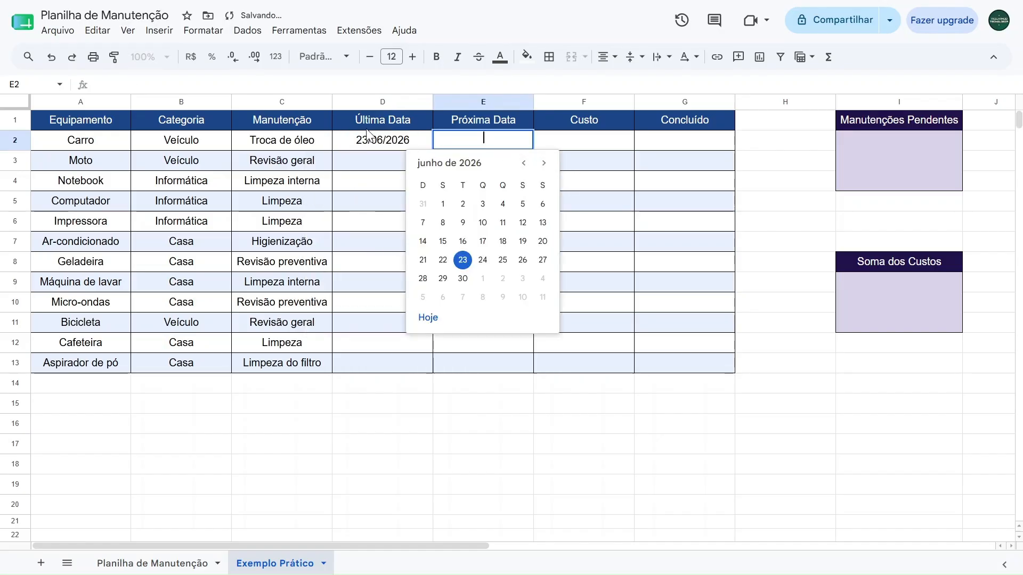
pyautogui.click(544, 164)
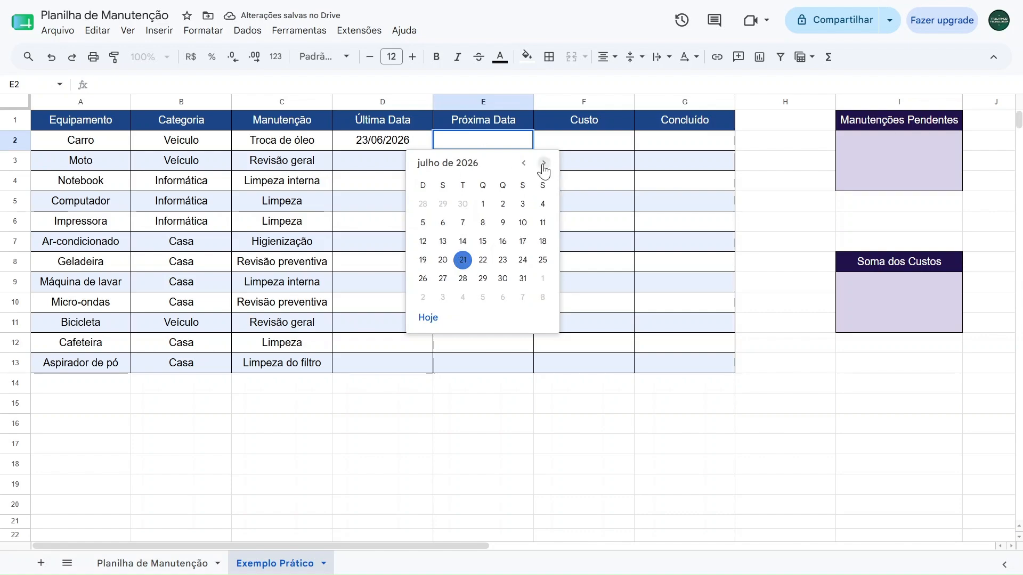
pyautogui.click(502, 260)
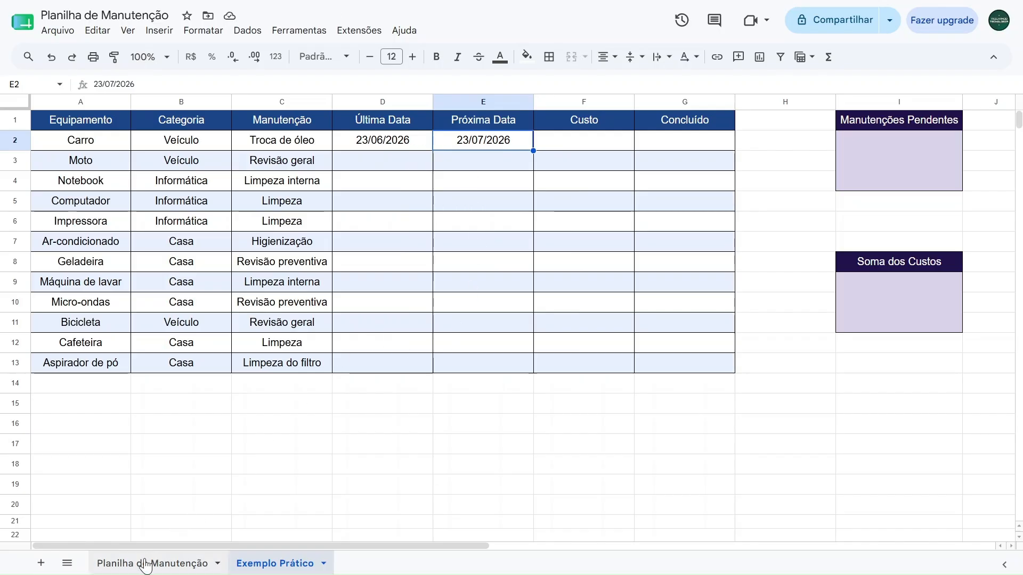
# Copy the dates in D2:E13 from the Planilha de Manutenção sheet into the same range on Exemplo Prático
pyautogui.click(146, 566)
pyautogui.moveTo(383, 140); pyautogui.dragTo(459, 368)
pyautogui.hotkey('ctrl', 'c')
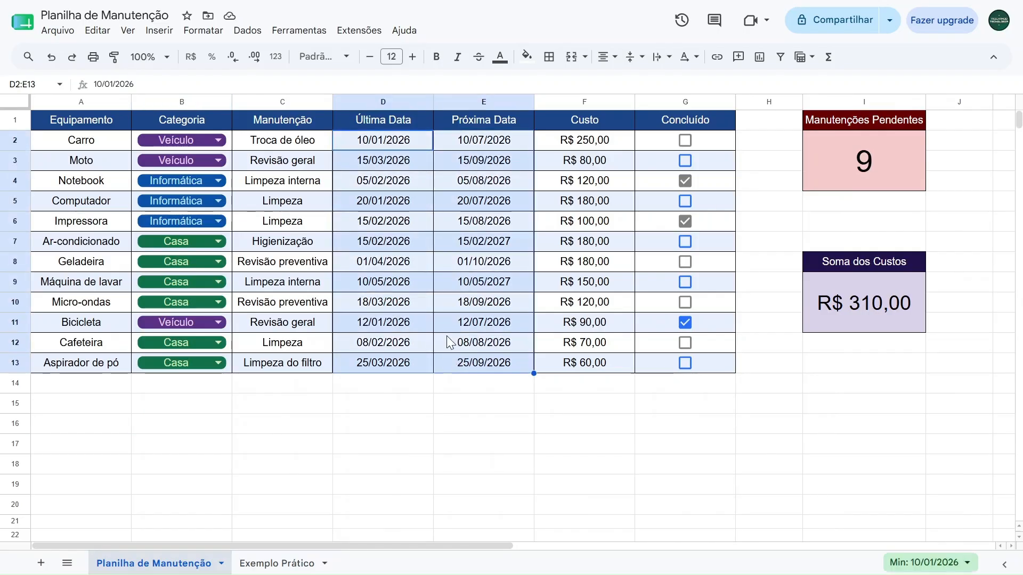
pyautogui.click(277, 564)
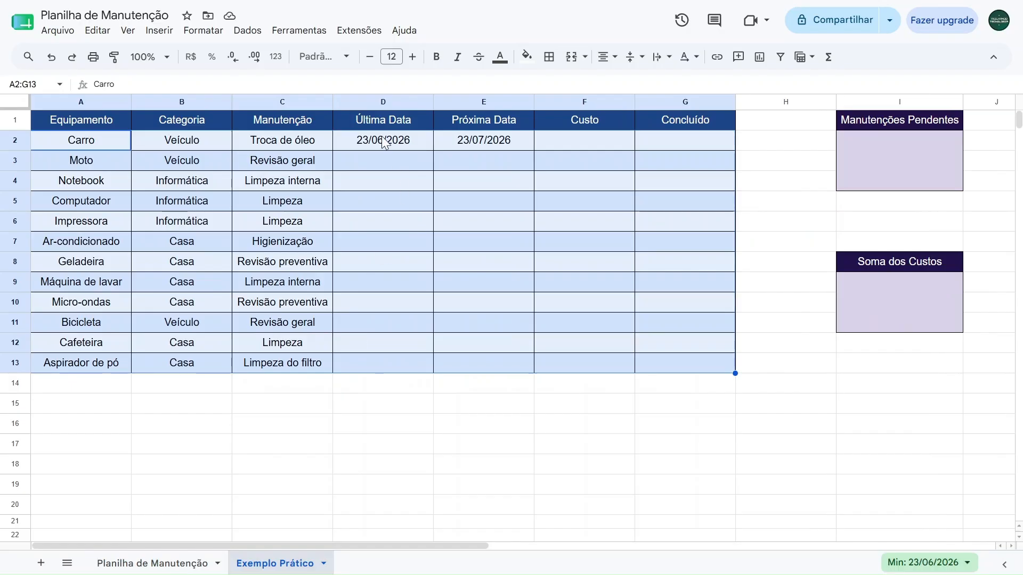
pyautogui.click(383, 140)
pyautogui.hotkey('ctrl', 'v')
pyautogui.click(362, 444)
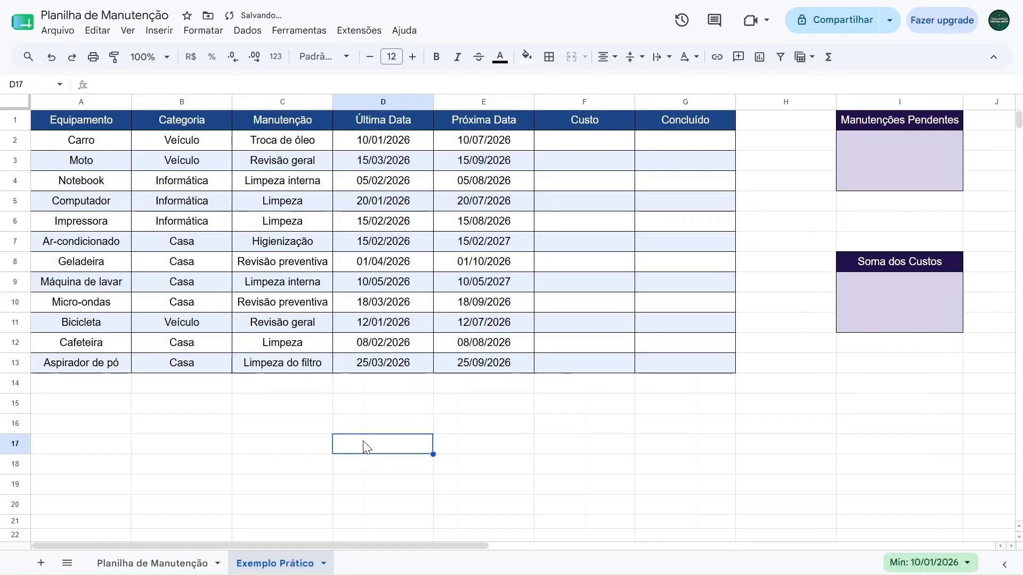
# Check the calendar pickers on the Moto row's dates in D3 and E3, and close them without picking a date
pyautogui.doubleClick(383, 162)
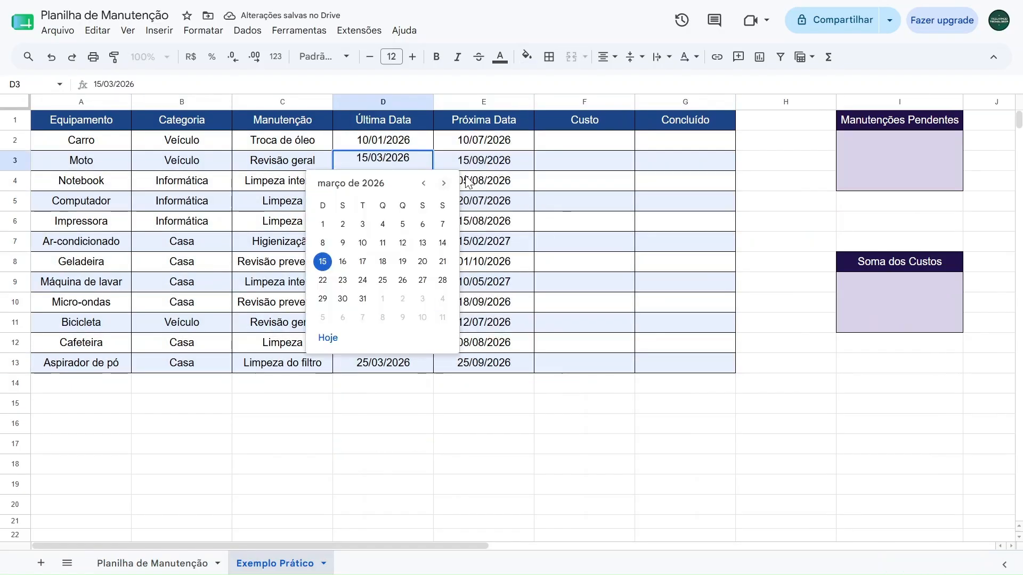
pyautogui.click(484, 160)
pyautogui.doubleClick(484, 160)
pyautogui.click(544, 184)
pyautogui.click(524, 184)
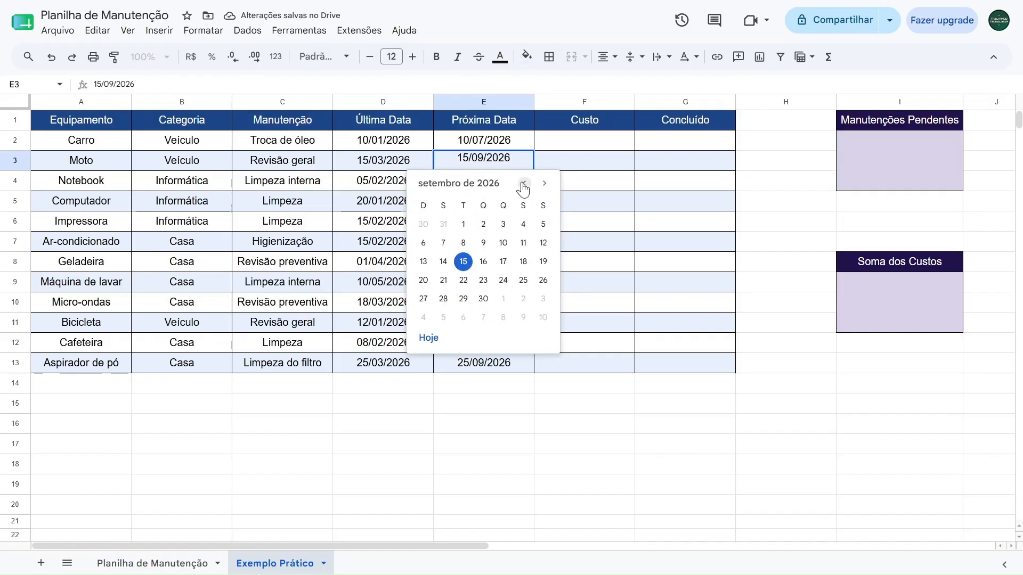
pyautogui.press('Escape')
pyautogui.hotkey('ctrl', 'z')
pyautogui.press('Escape')
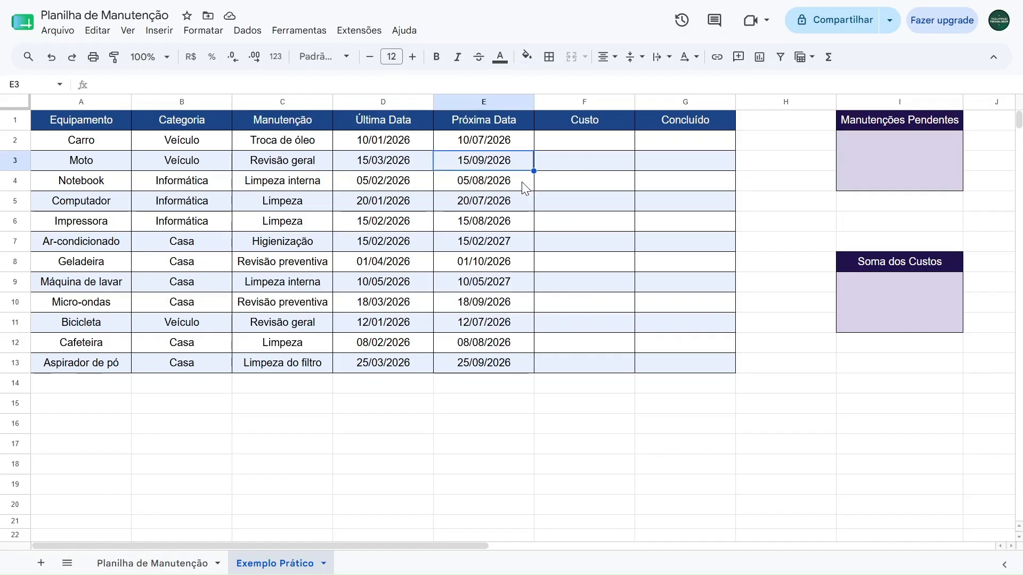
# Copy the Custo values in F2:F13 from the Planilha de Manutenção sheet into the same range on Exemplo Prático
pyautogui.click(566, 142)
pyautogui.press('Down')
pyautogui.press('Down')
pyautogui.press('Down')
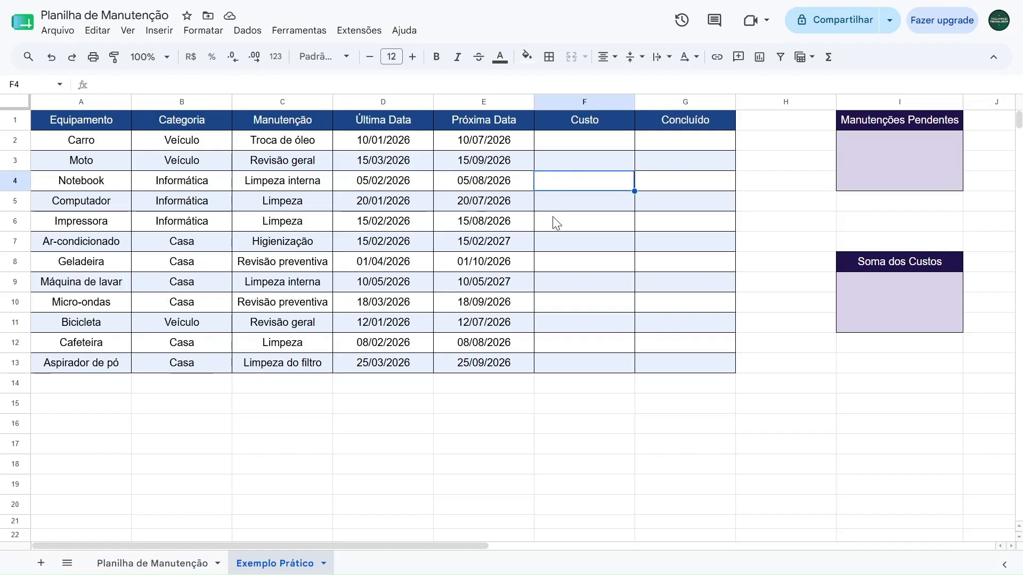
pyautogui.click(565, 145)
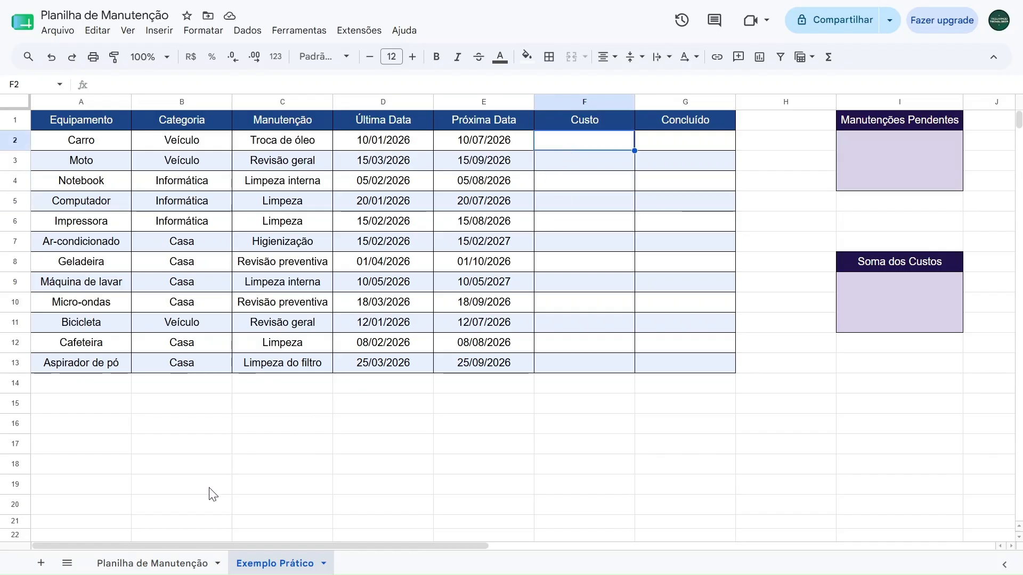
pyautogui.click(142, 562)
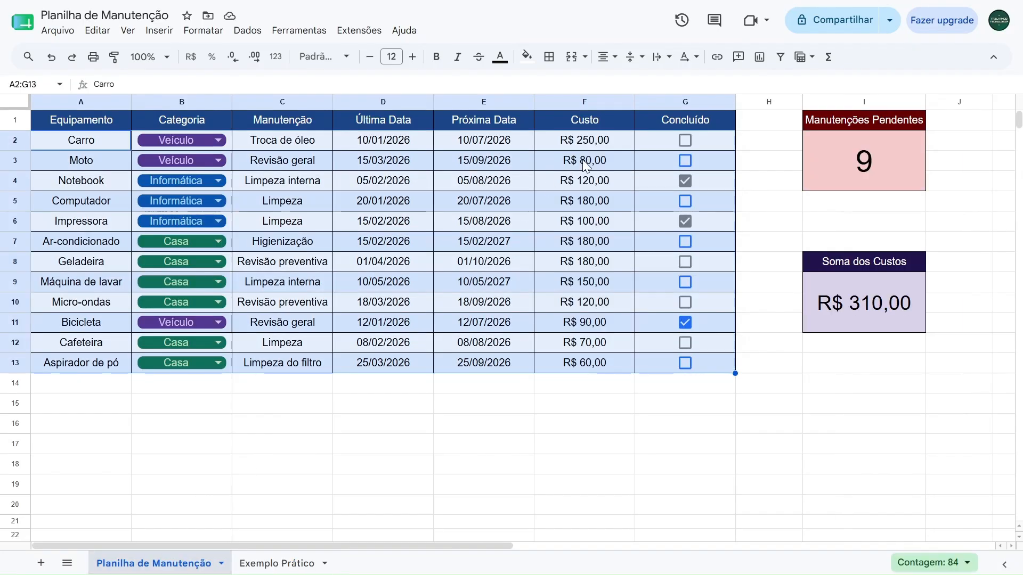
pyautogui.moveTo(602, 144); pyautogui.dragTo(598, 366)
pyautogui.hotkey('ctrl', 'c')
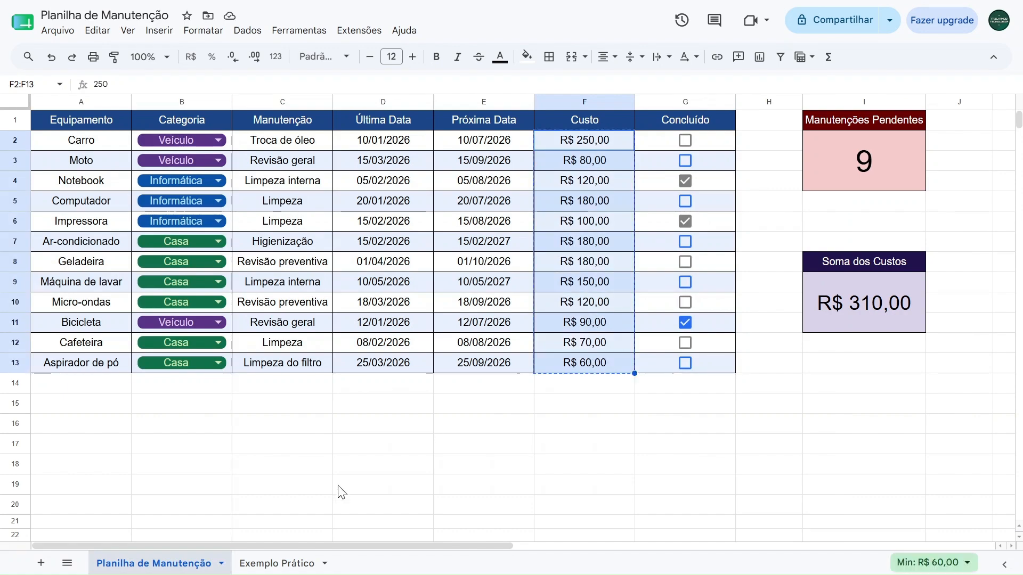
pyautogui.click(273, 561)
pyautogui.click(575, 143)
pyautogui.hotkey('ctrl', 'v')
# Apply the Moeda number format to F2 and format the whole Custo range F2:F13 as currency
pyautogui.click(568, 147)
pyautogui.click(571, 162)
pyautogui.click(572, 183)
pyautogui.click(574, 204)
pyautogui.click(572, 184)
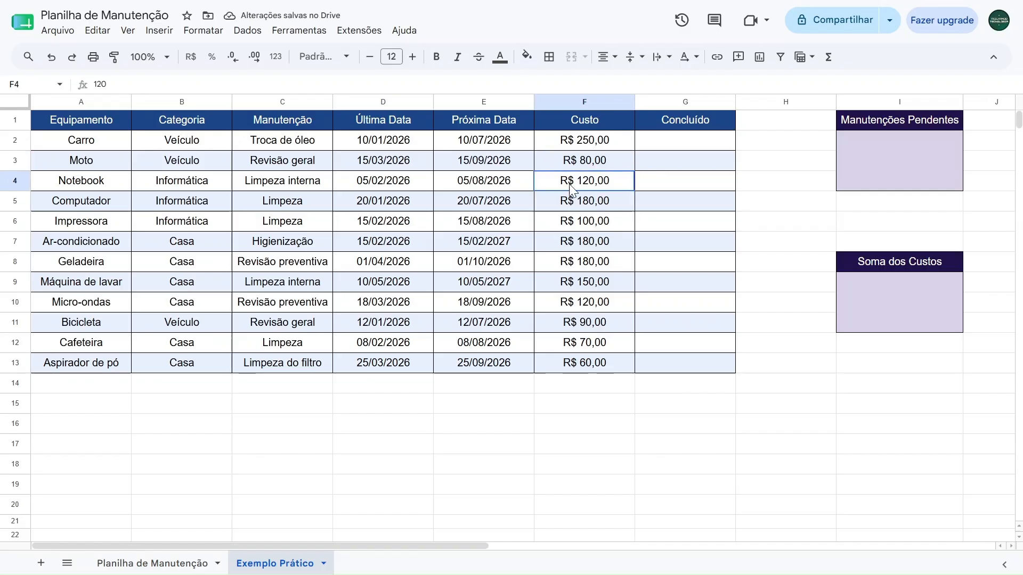
pyautogui.click(580, 142)
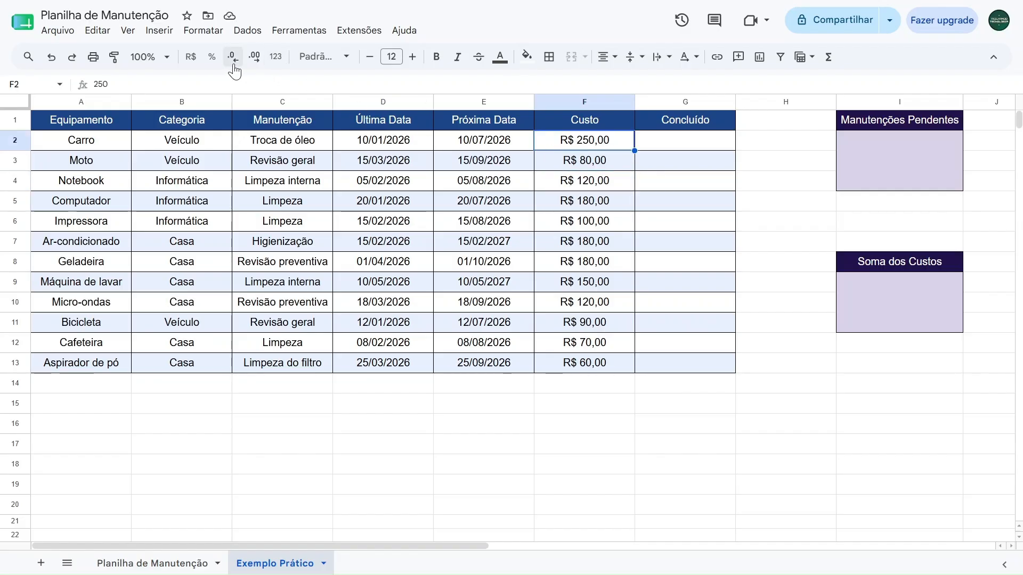
pyautogui.click(275, 57)
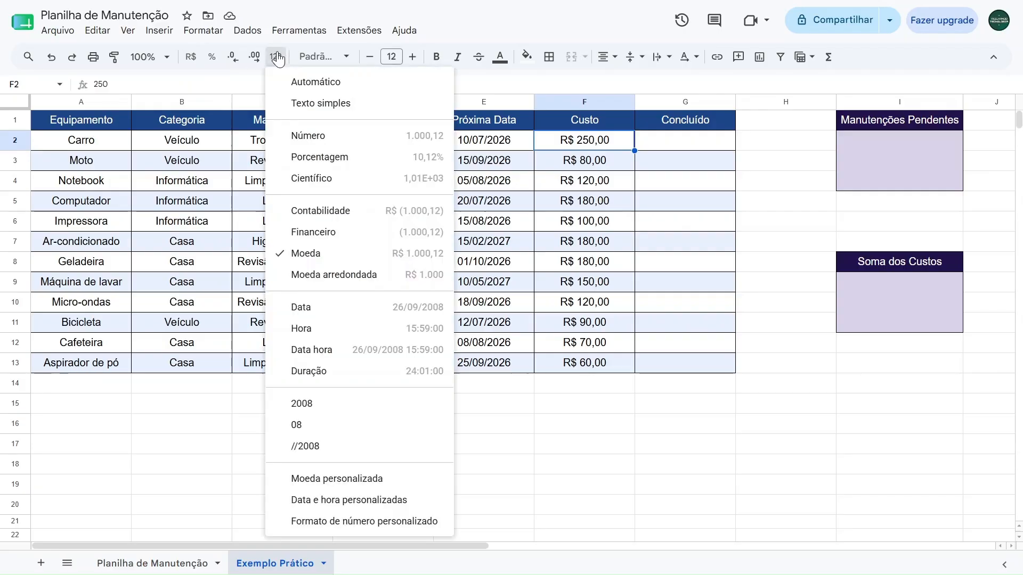
pyautogui.click(307, 263)
pyautogui.moveTo(578, 144); pyautogui.dragTo(580, 366)
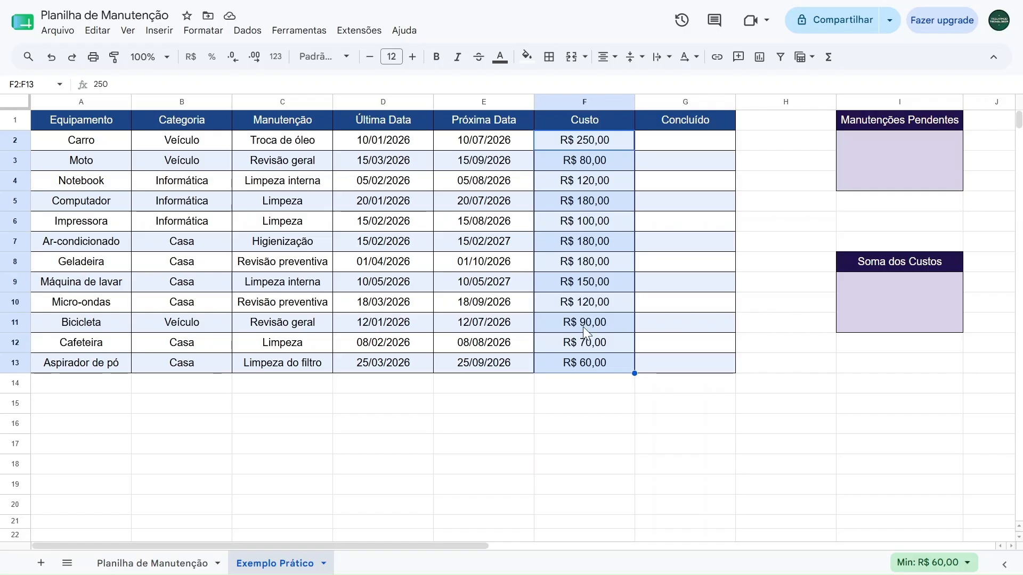
pyautogui.click(195, 60)
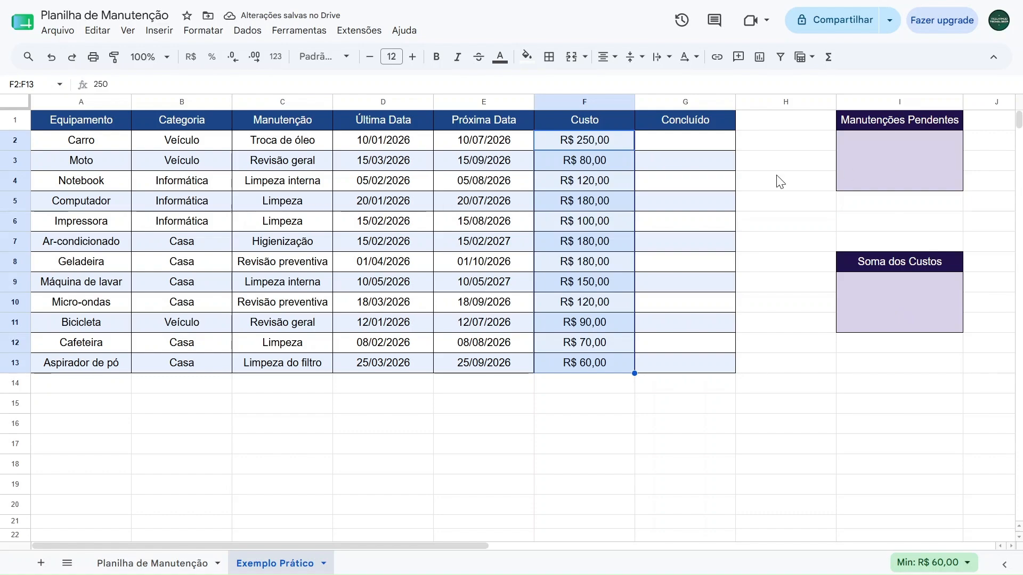
pyautogui.click(191, 58)
# Insert checkboxes into the Concluído range G2:G13
pyautogui.moveTo(675, 142); pyautogui.dragTo(681, 378)
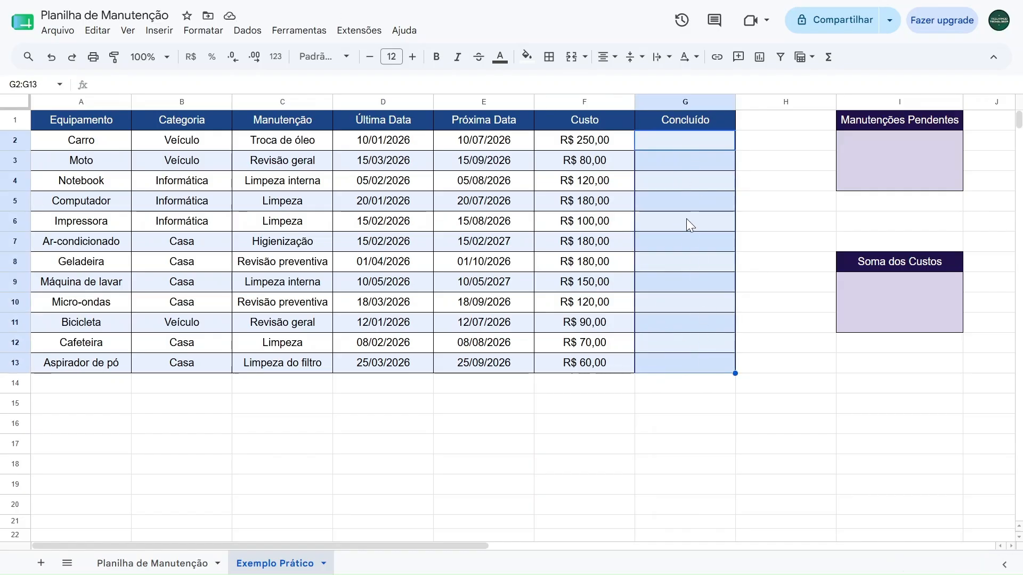
pyautogui.click(159, 32)
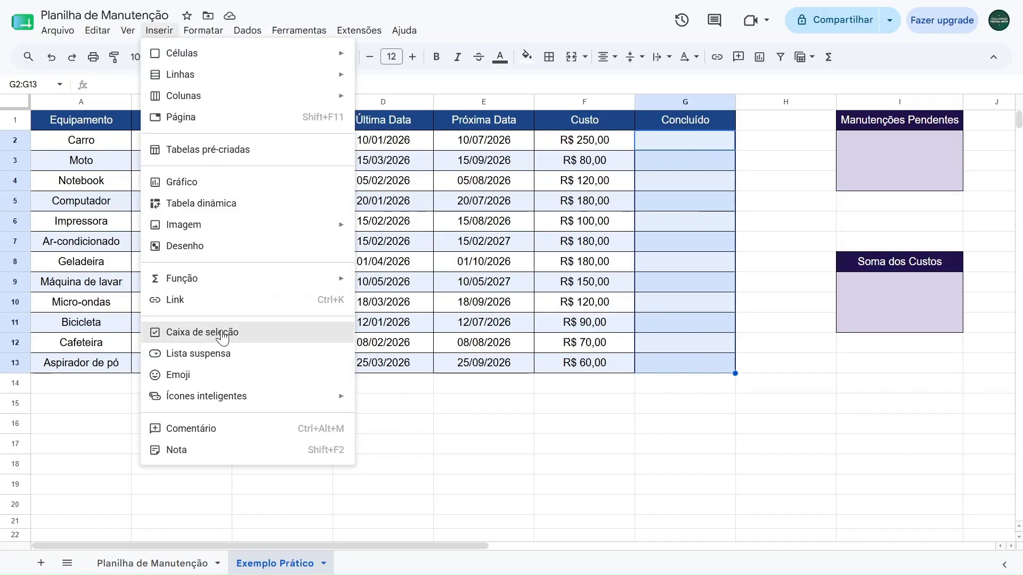
pyautogui.click(222, 337)
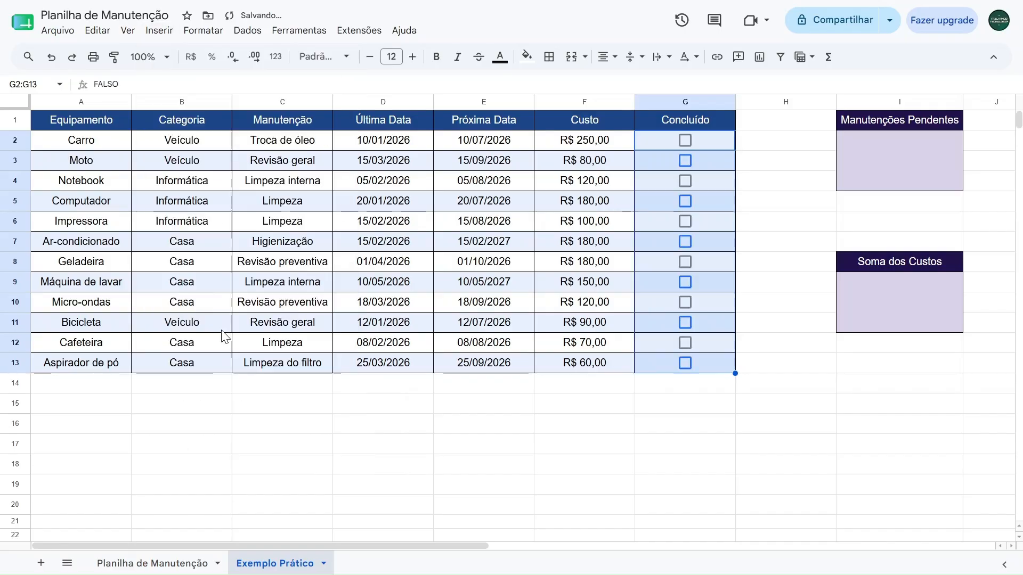
pyautogui.click(760, 137)
# Toggle the Concluído checkboxes for Carro and Moto, leaving both ticked, and inspect the underlying value of G3
pyautogui.click(685, 140)
pyautogui.click(685, 160)
pyautogui.click(683, 162)
pyautogui.click(686, 140)
pyautogui.click(686, 139)
pyautogui.click(685, 157)
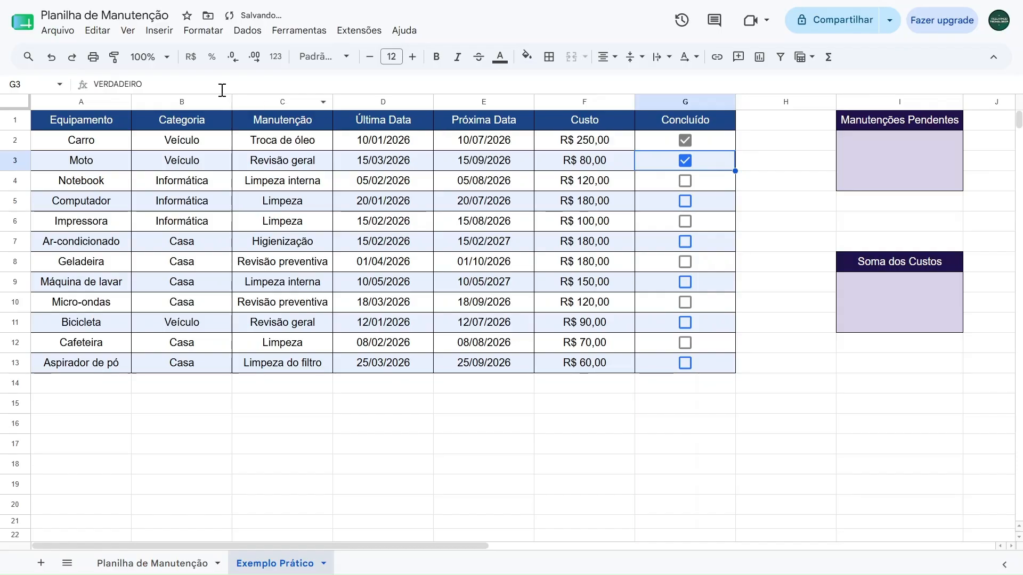
pyautogui.doubleClick(117, 84)
pyautogui.press('Escape')
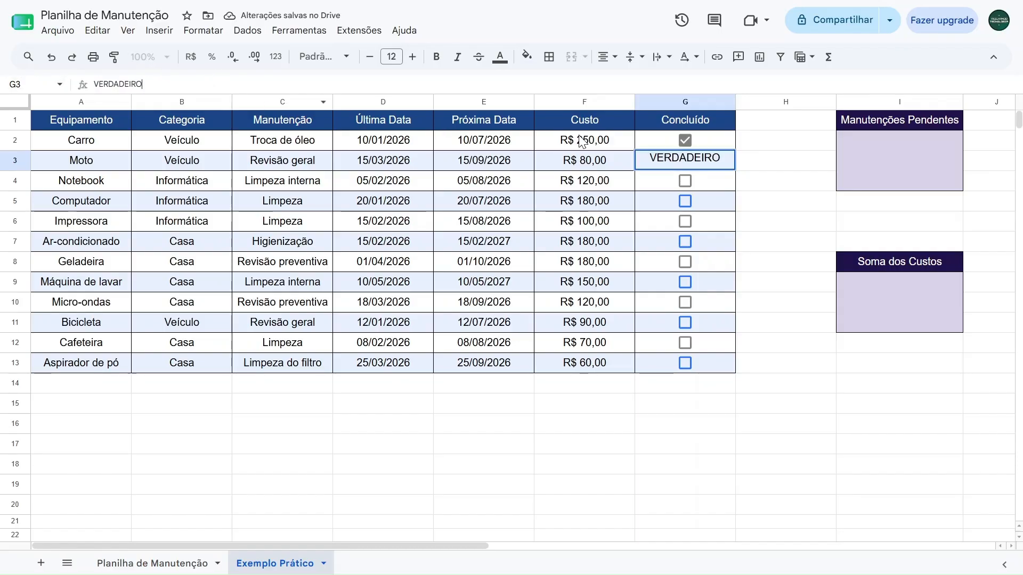
# Untick Moto's Concluído checkbox in G3 and inspect the cell's underlying value again
pyautogui.click(682, 159)
pyautogui.click(114, 84)
pyautogui.doubleClick(107, 84)
pyautogui.press('Escape')
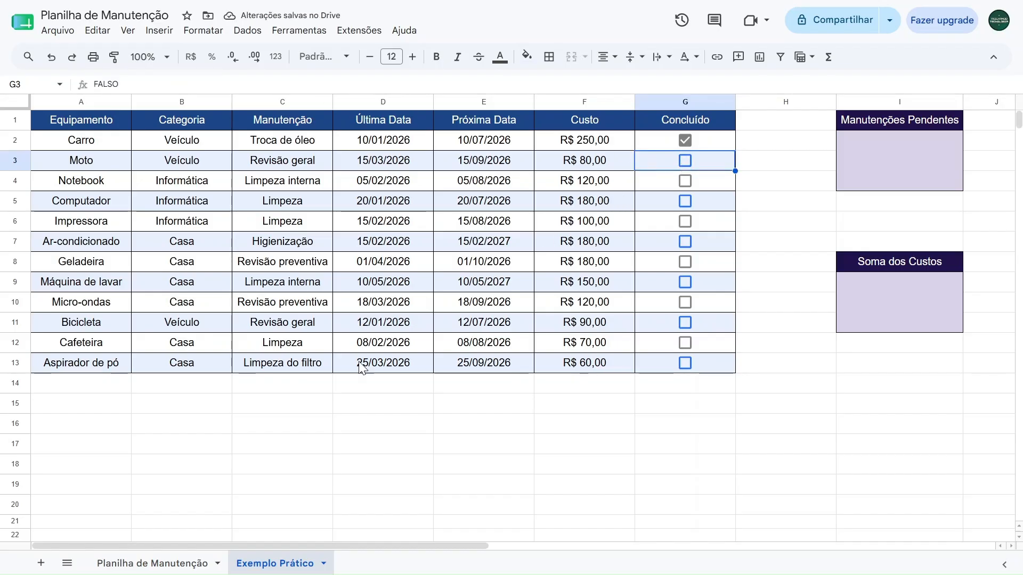
# Untick the Concluído checkbox for Carro and tick those for Notebook, Impressora and Bicicleta
pyautogui.click(685, 142)
pyautogui.click(684, 181)
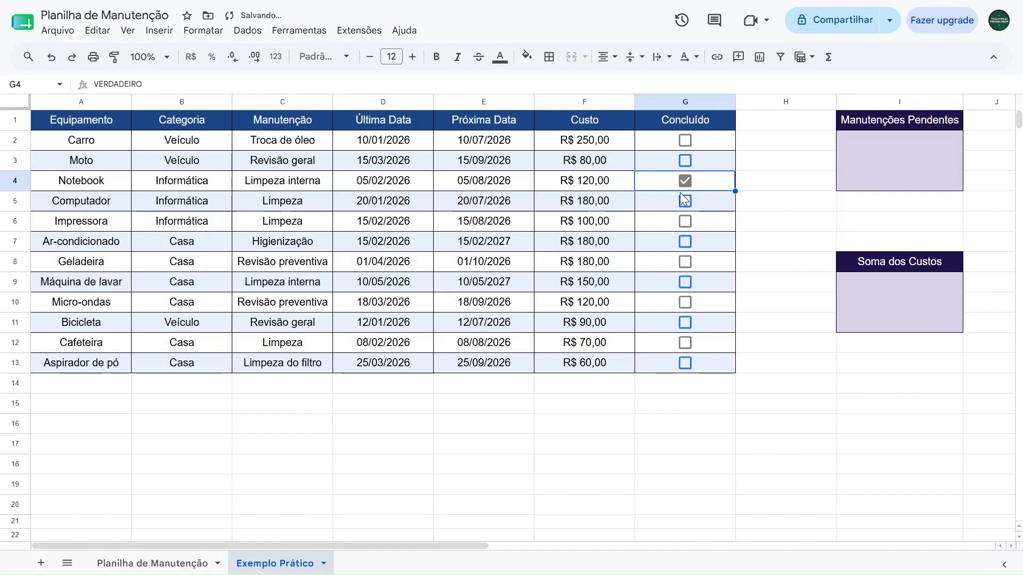
pyautogui.click(685, 221)
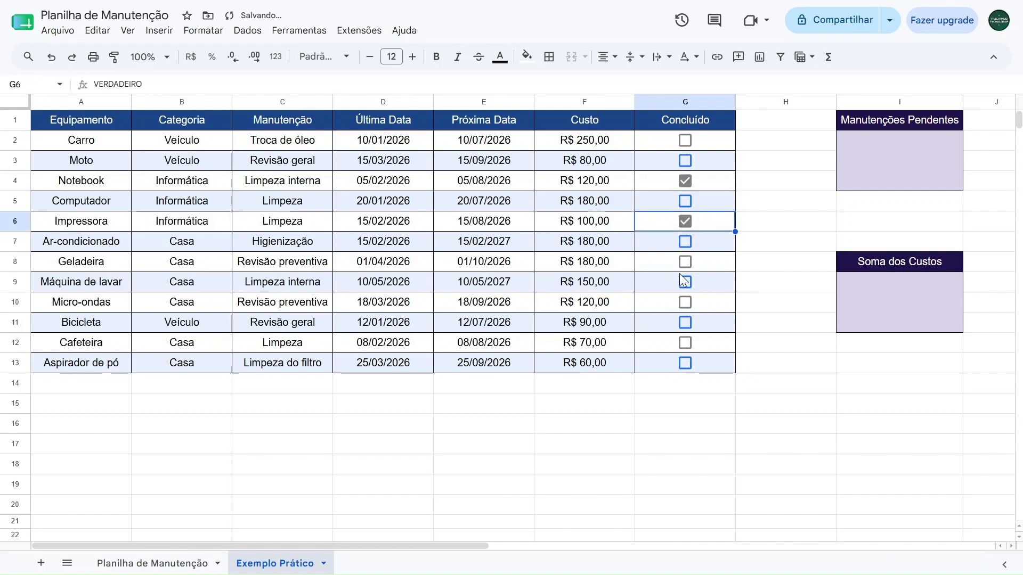
pyautogui.click(684, 322)
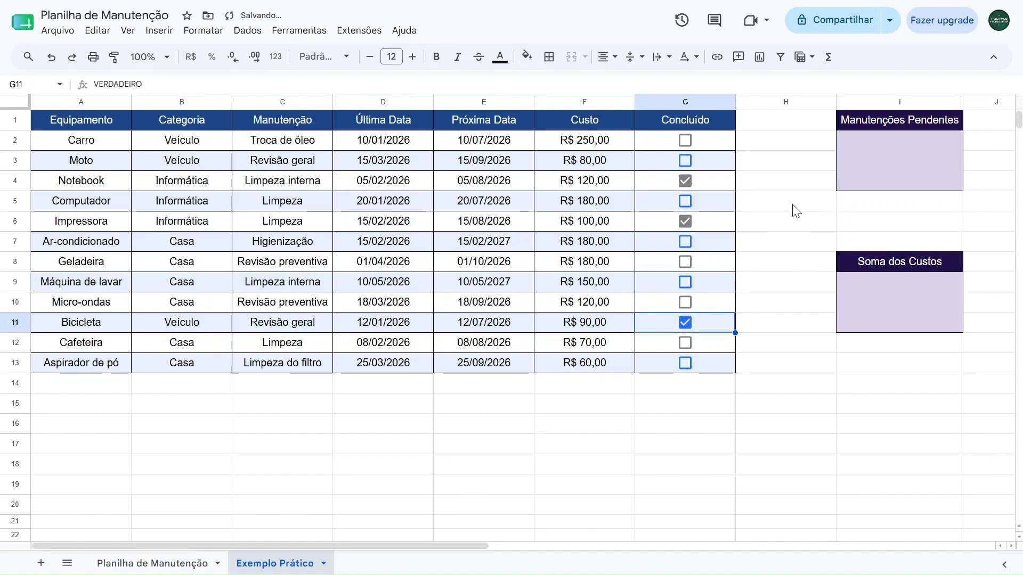
pyautogui.click(877, 173)
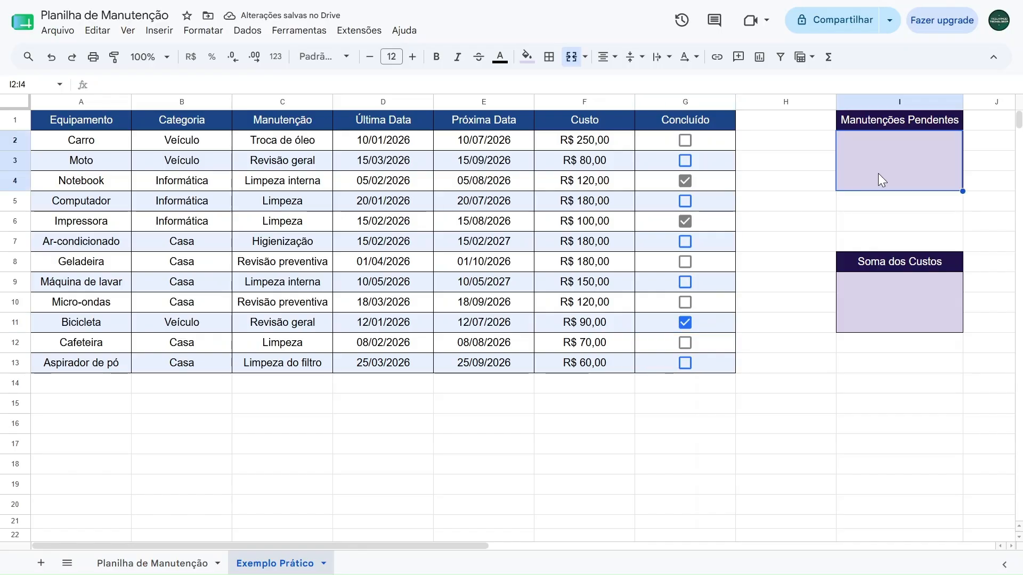
pyautogui.click(851, 309)
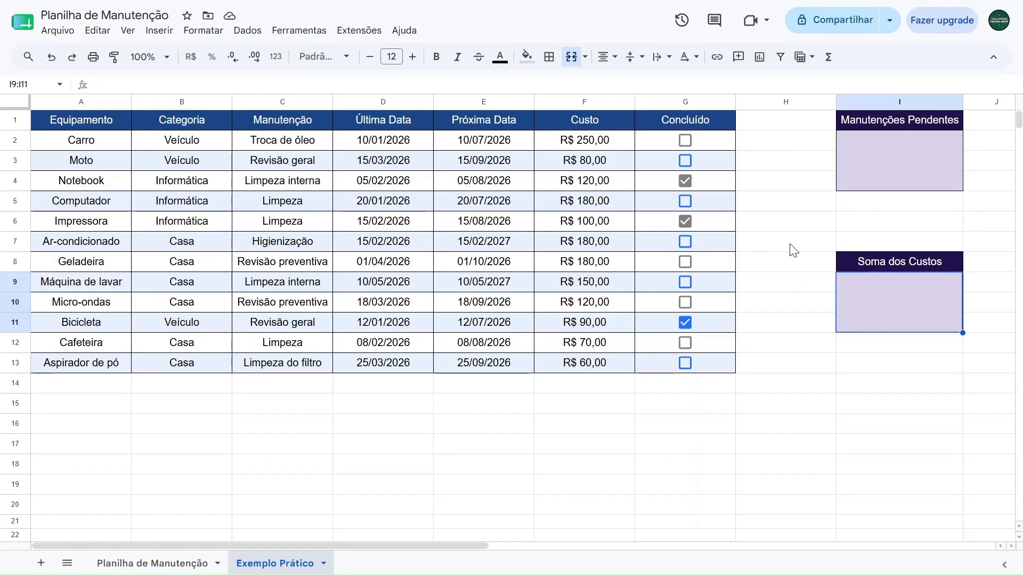
pyautogui.click(878, 171)
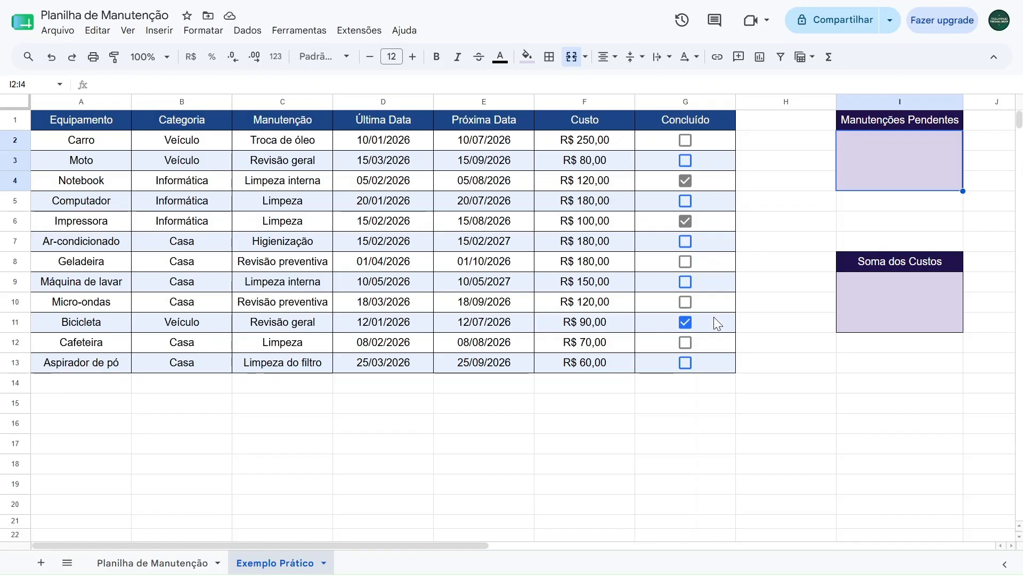
pyautogui.click(712, 142)
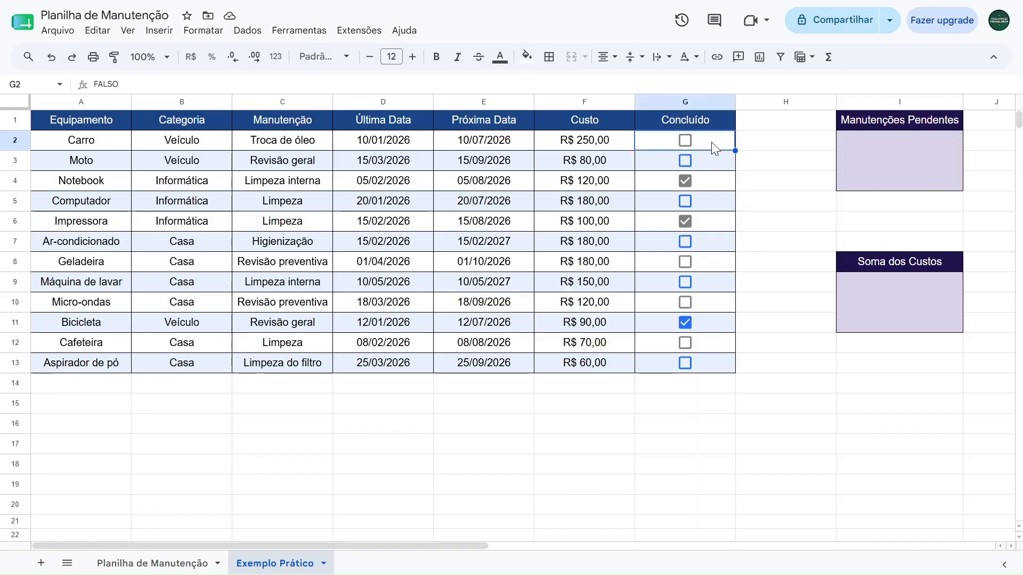
# Inspect the underlying values of the unticked Concluído cells from Moto down to Cafeteira
pyautogui.click(713, 161)
pyautogui.click(715, 204)
pyautogui.click(710, 248)
pyautogui.click(708, 266)
pyautogui.click(708, 288)
pyautogui.click(710, 305)
pyautogui.click(713, 345)
# Count the unfinished maintenances in the Manutenções Pendentes card with the formula =CONT.SE(G2:G13;FALSO)
pyautogui.click(862, 165)
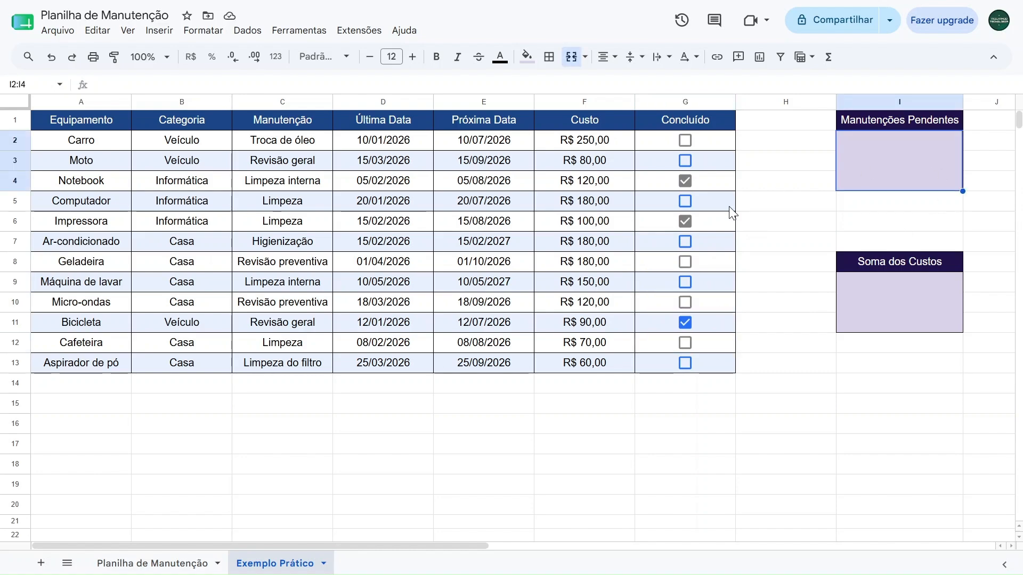
pyautogui.write('=cont.se')
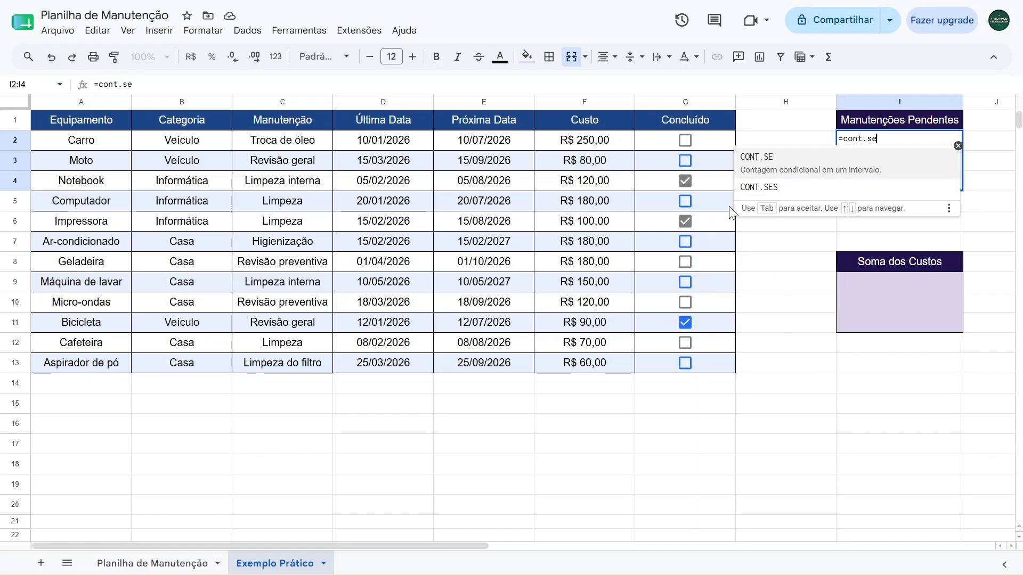
pyautogui.click(825, 172)
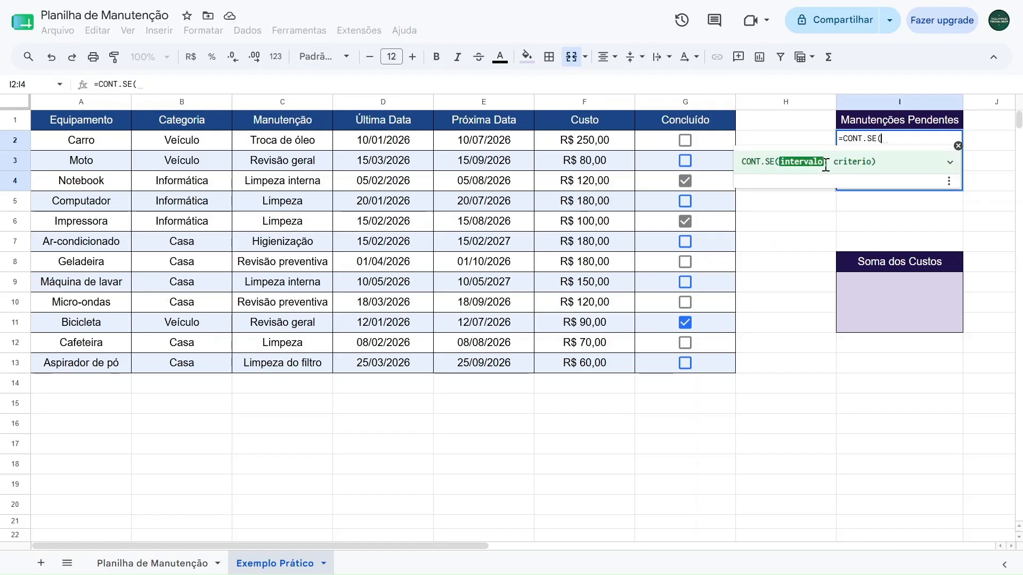
pyautogui.click(949, 162)
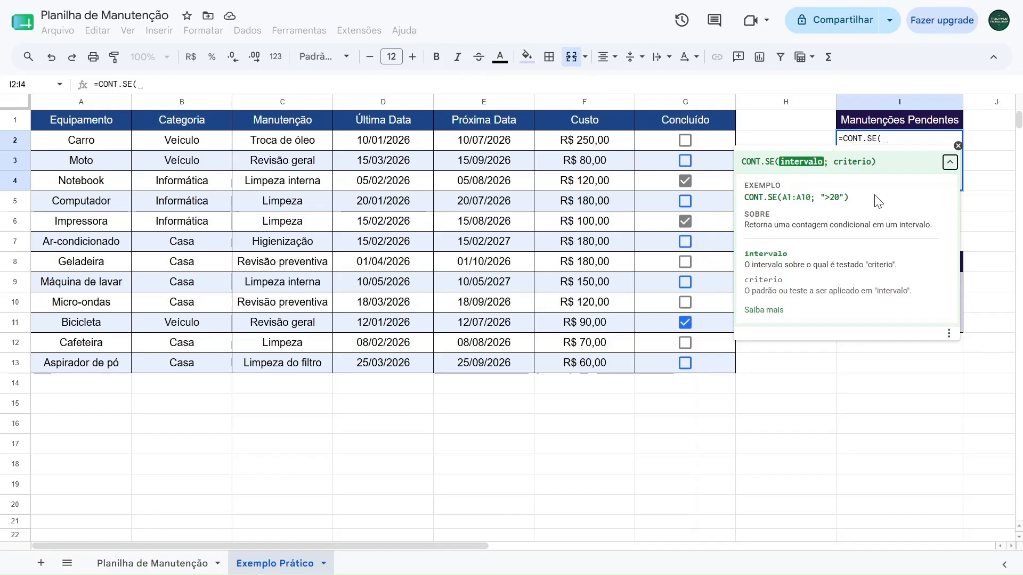
pyautogui.moveTo(711, 147); pyautogui.dragTo(705, 375)
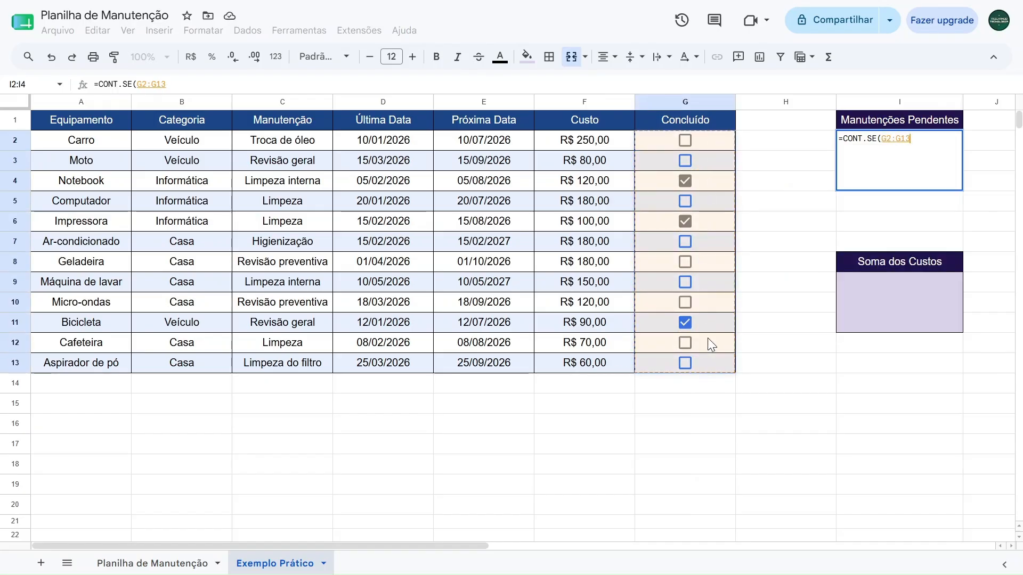
pyautogui.write(';')
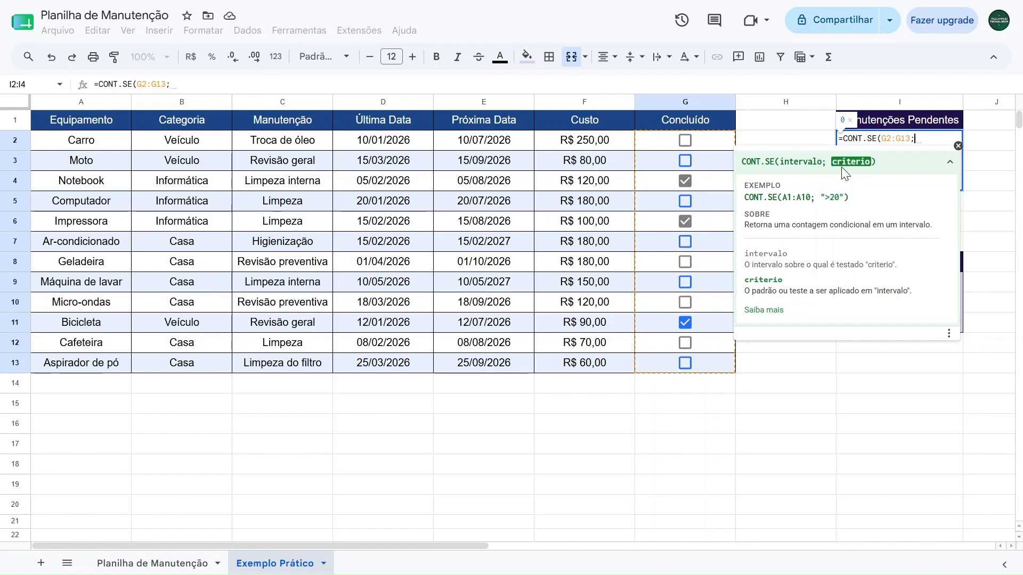
pyautogui.write('FALSO')
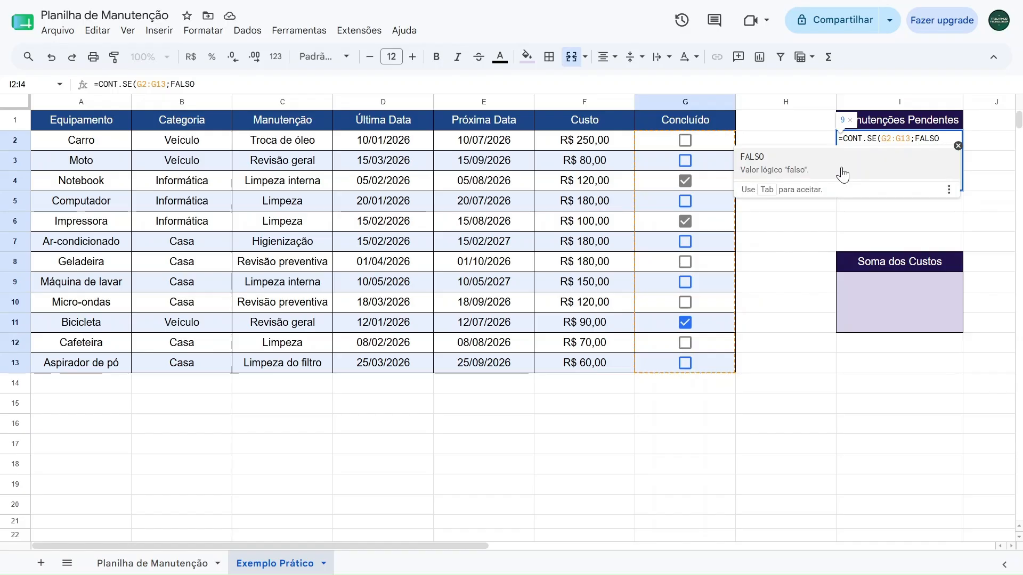
pyautogui.write(')')
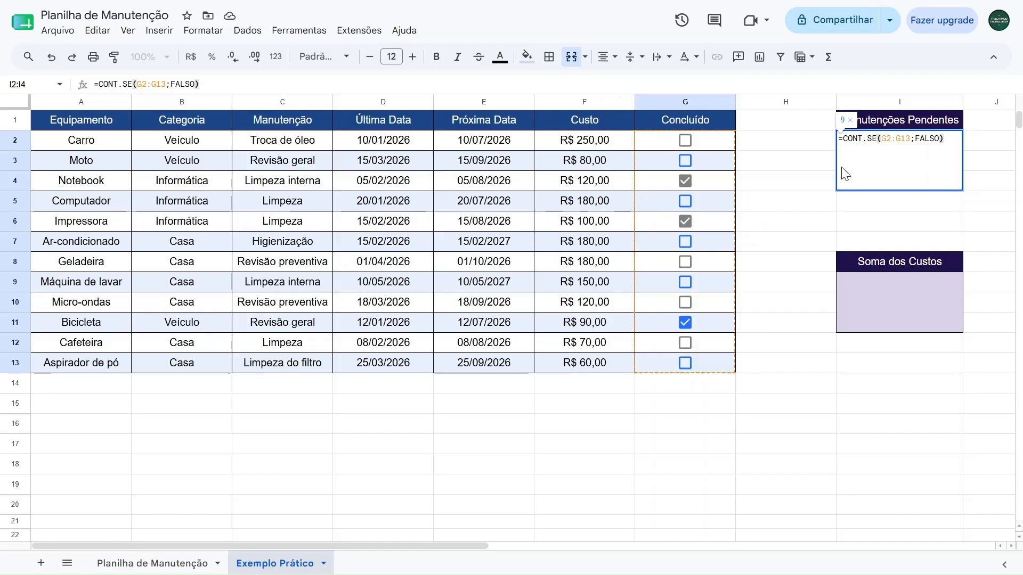
pyautogui.press('Return')
pyautogui.click(846, 163)
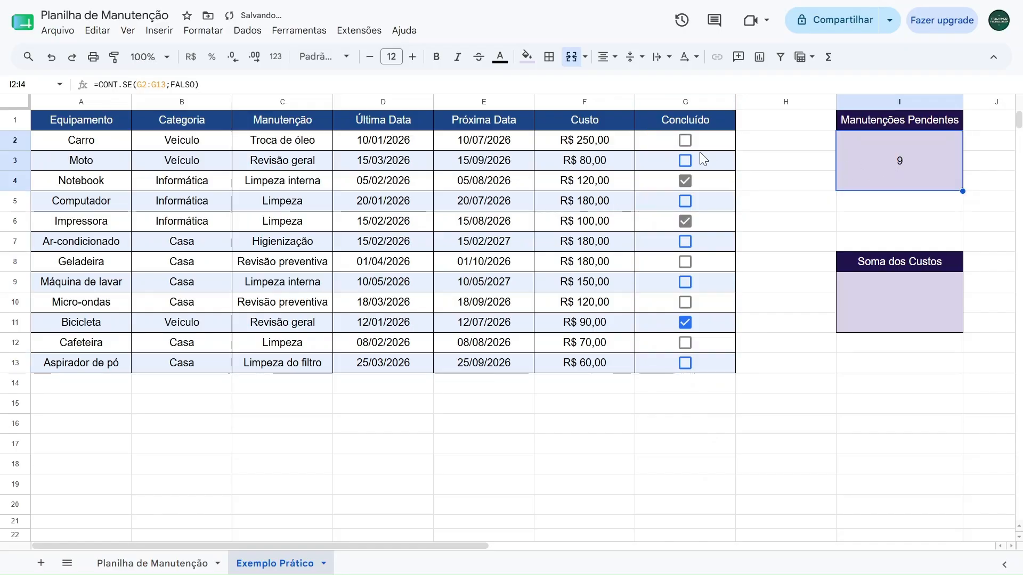
# Tick all the Concluído checkboxes in G2:G13 at once, and clear them all again to test the pending count
pyautogui.moveTo(702, 146); pyautogui.dragTo(707, 360)
pyautogui.press('space')
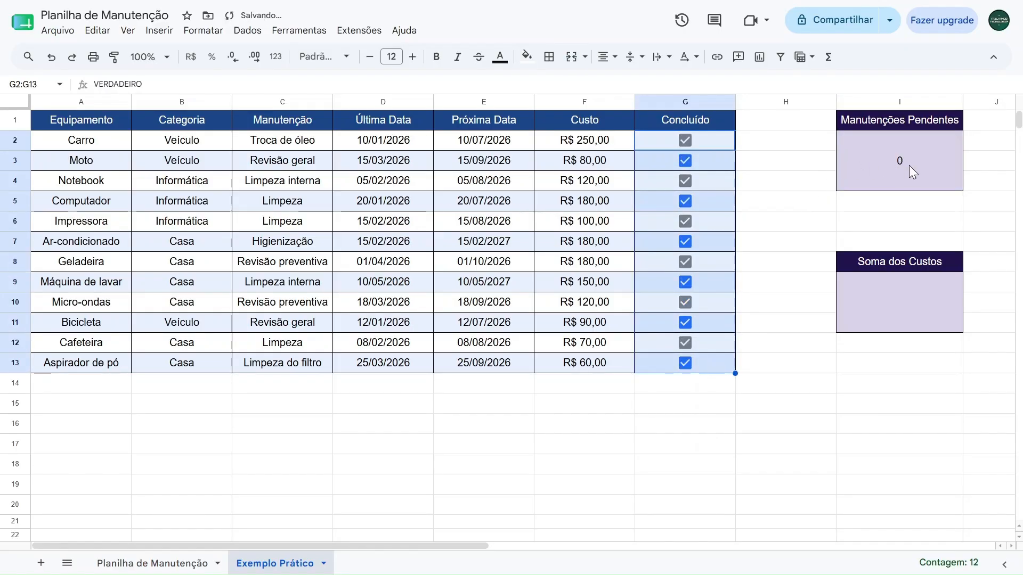
pyautogui.press('space')
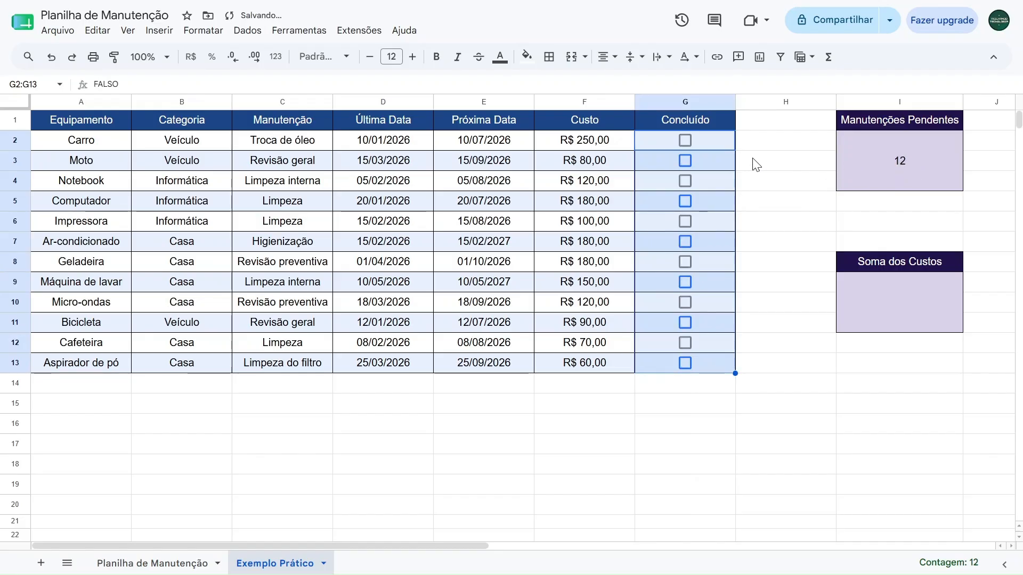
# Inspect the underlying values of the cleared Concluído cells from G2 to G9
pyautogui.click(707, 143)
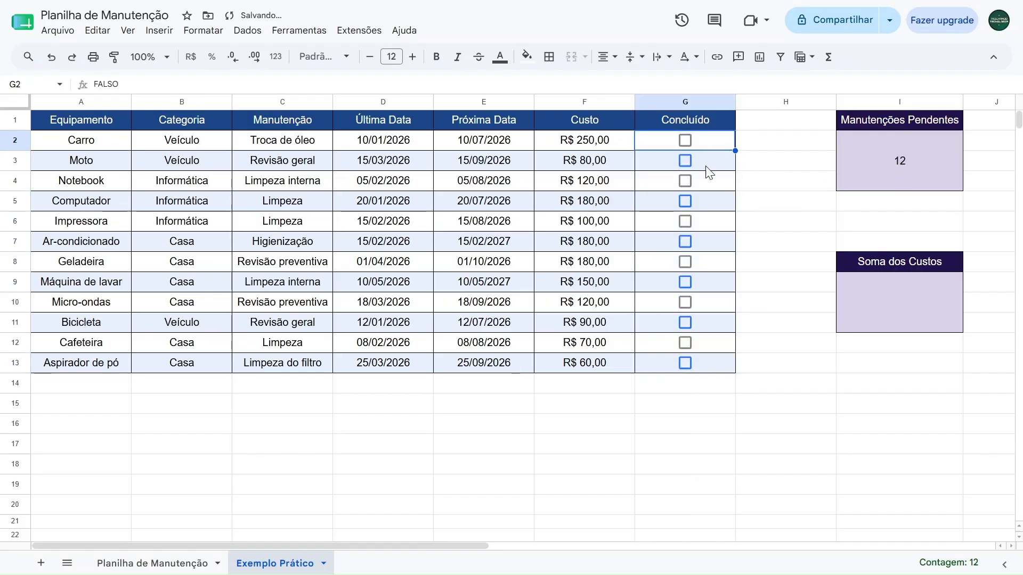
pyautogui.click(706, 162)
pyautogui.click(704, 183)
pyautogui.click(703, 202)
pyautogui.click(703, 223)
pyautogui.click(704, 244)
pyautogui.click(707, 263)
pyautogui.click(708, 281)
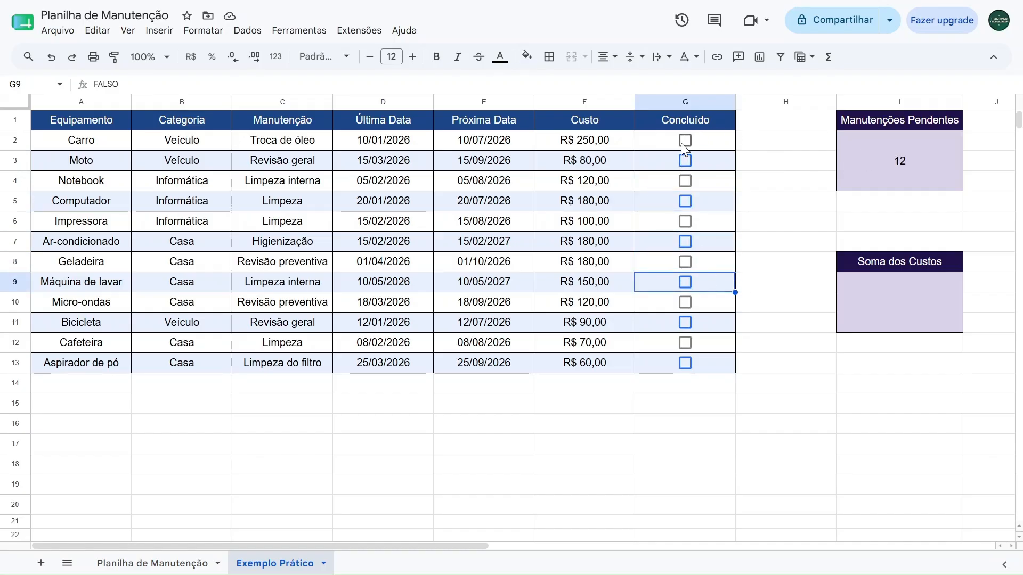
# Tick the Concluído checkboxes for Notebook, Impressora and Bicicleta, leaving Carro and Micro-ondas unticked
pyautogui.click(682, 141)
pyautogui.click(685, 181)
pyautogui.click(684, 141)
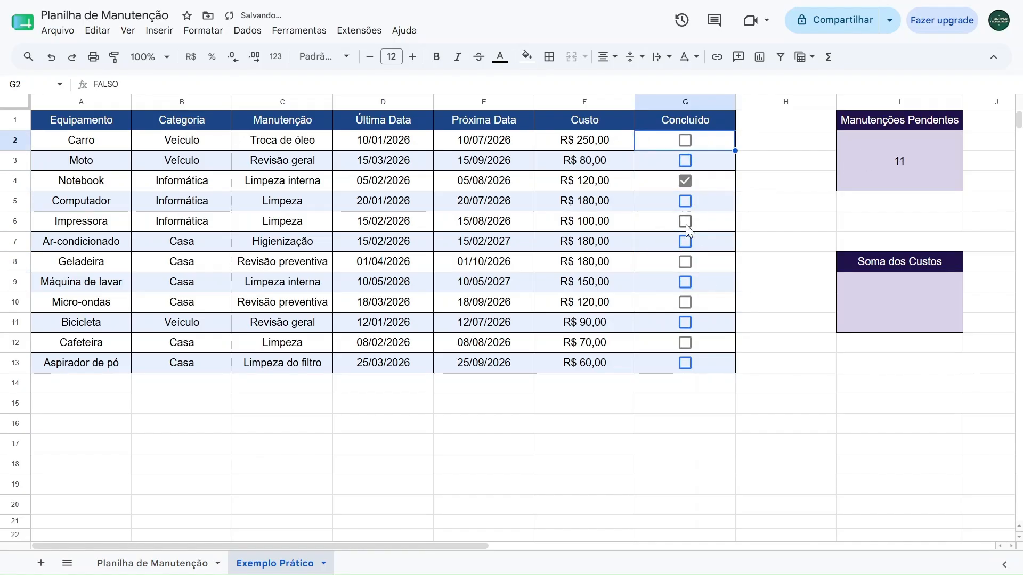
pyautogui.click(685, 302)
pyautogui.click(685, 301)
pyautogui.click(685, 221)
pyautogui.click(685, 322)
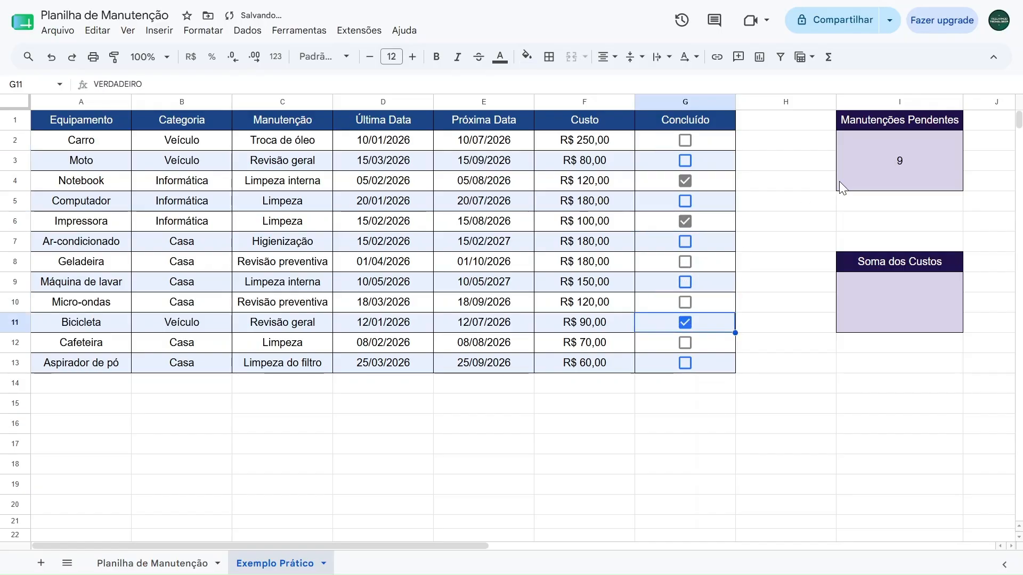
# Set the font size of the count in the Manutenções Pendentes card to 36
pyautogui.click(874, 171)
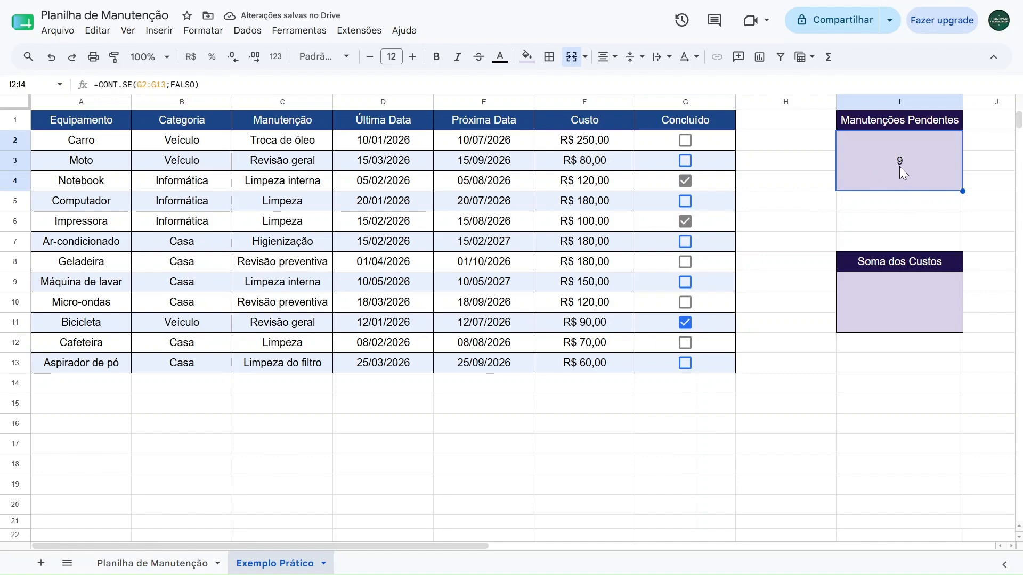
pyautogui.click(391, 56)
pyautogui.click(392, 294)
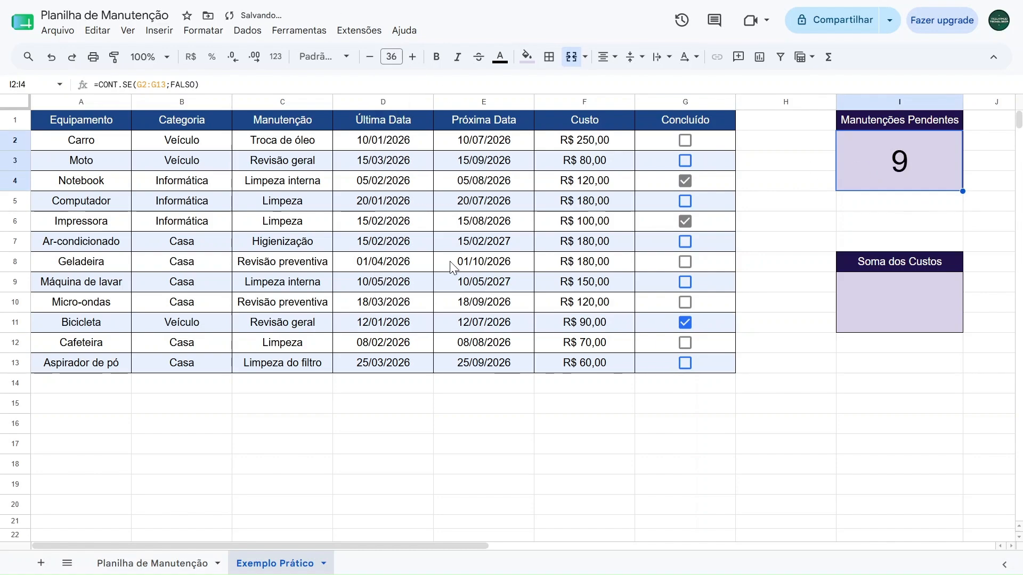
# Fill the Manutenções Pendentes header with the darkest magenta and its card body with light magenta
pyautogui.click(859, 122)
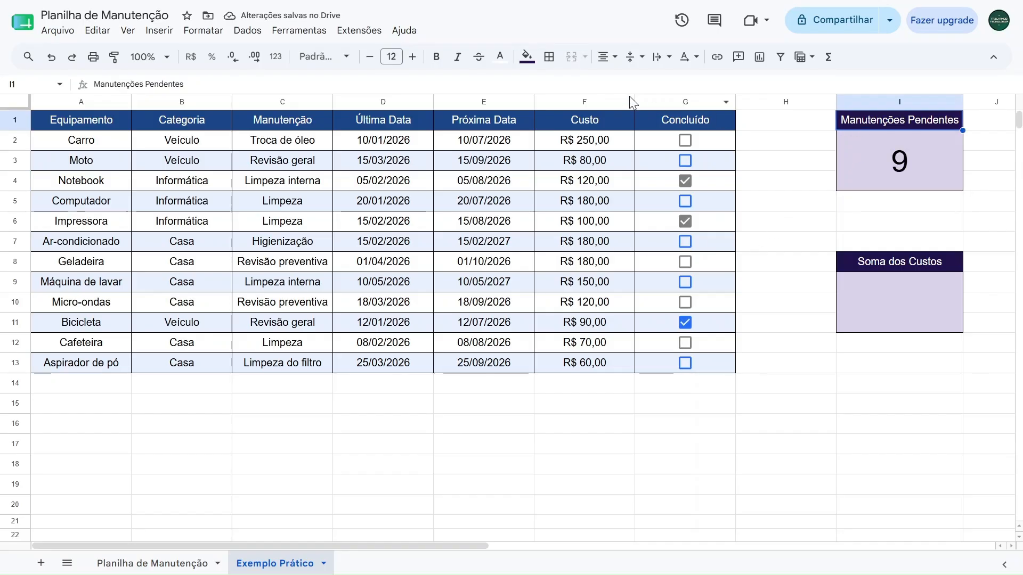
pyautogui.click(527, 56)
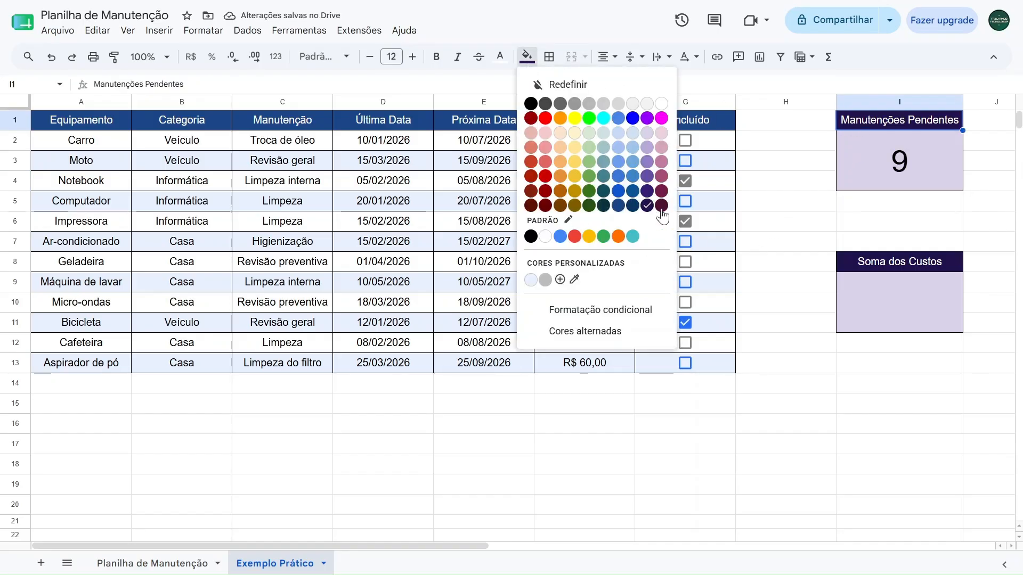
pyautogui.click(661, 205)
pyautogui.click(856, 154)
pyautogui.click(534, 58)
pyautogui.click(661, 140)
# Examine the Soma dos Custos card, the Custo values in F2:F13 and the ticked Concluído cells beside them
pyautogui.click(870, 266)
pyautogui.click(870, 296)
pyautogui.click(876, 268)
pyautogui.click(878, 299)
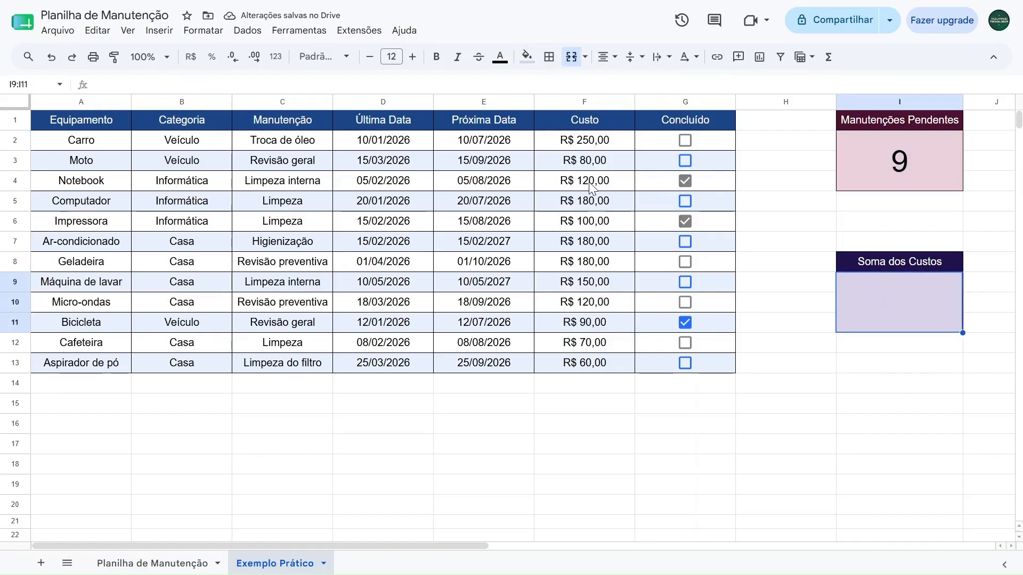
pyautogui.moveTo(579, 146); pyautogui.dragTo(583, 366)
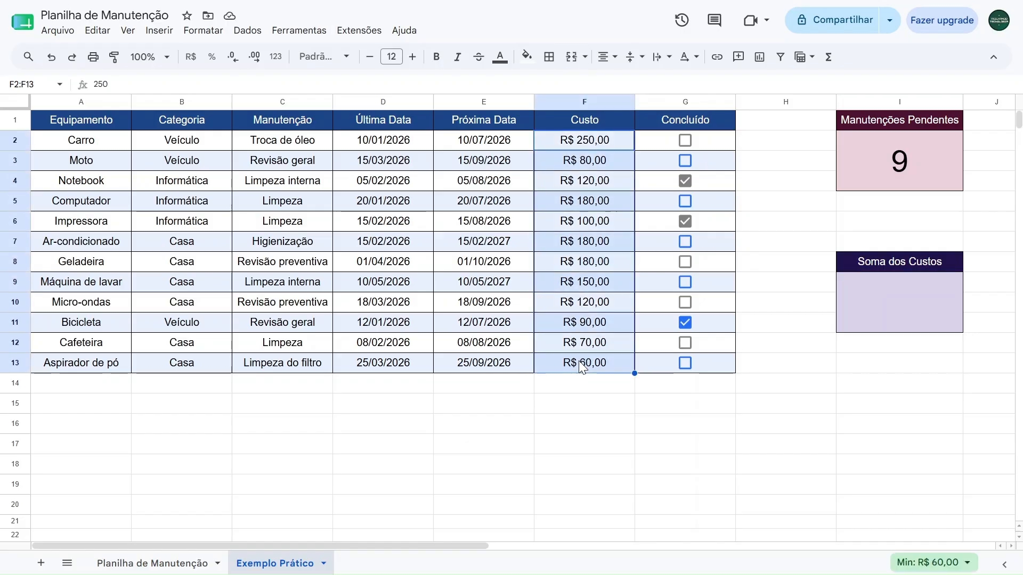
pyautogui.click(664, 328)
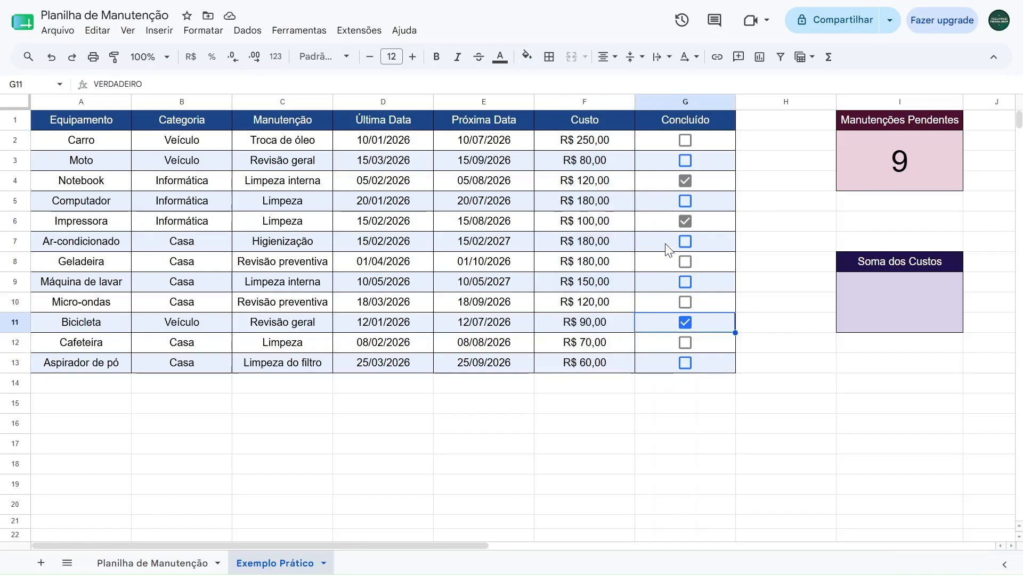
pyautogui.click(661, 219)
pyautogui.click(662, 178)
pyautogui.click(661, 219)
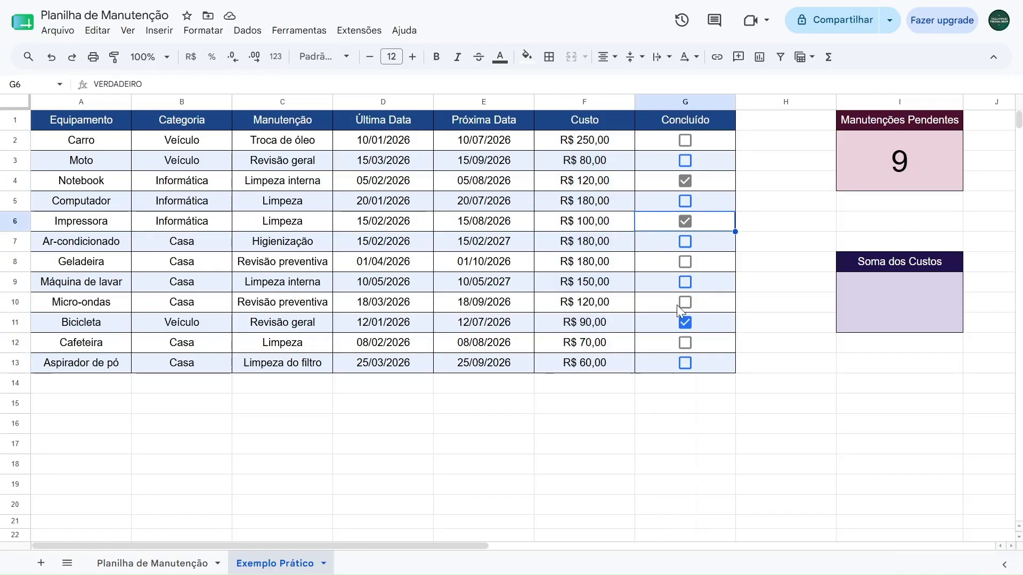
pyautogui.click(664, 327)
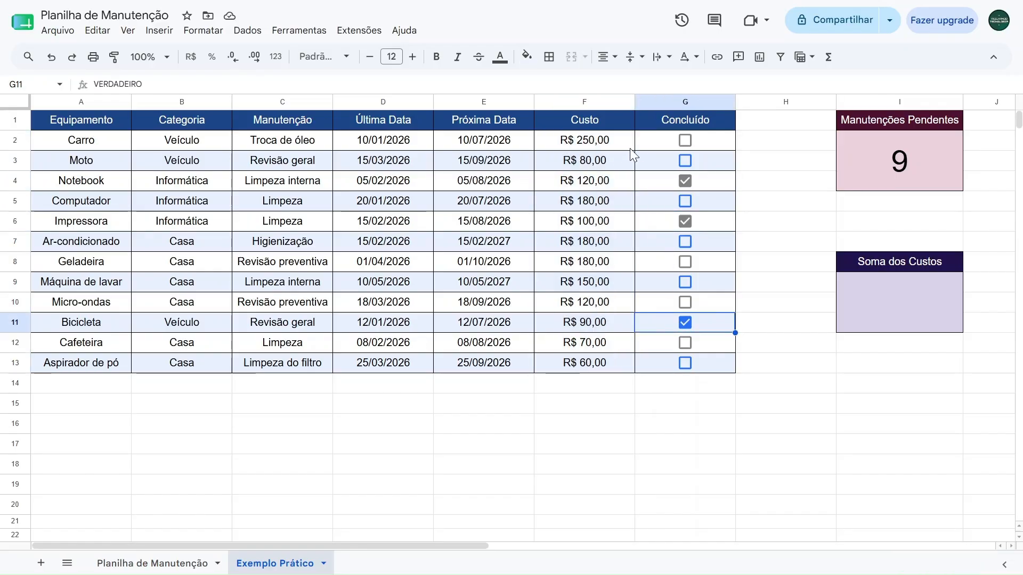
pyautogui.click(653, 144)
pyautogui.moveTo(650, 139); pyautogui.dragTo(650, 364)
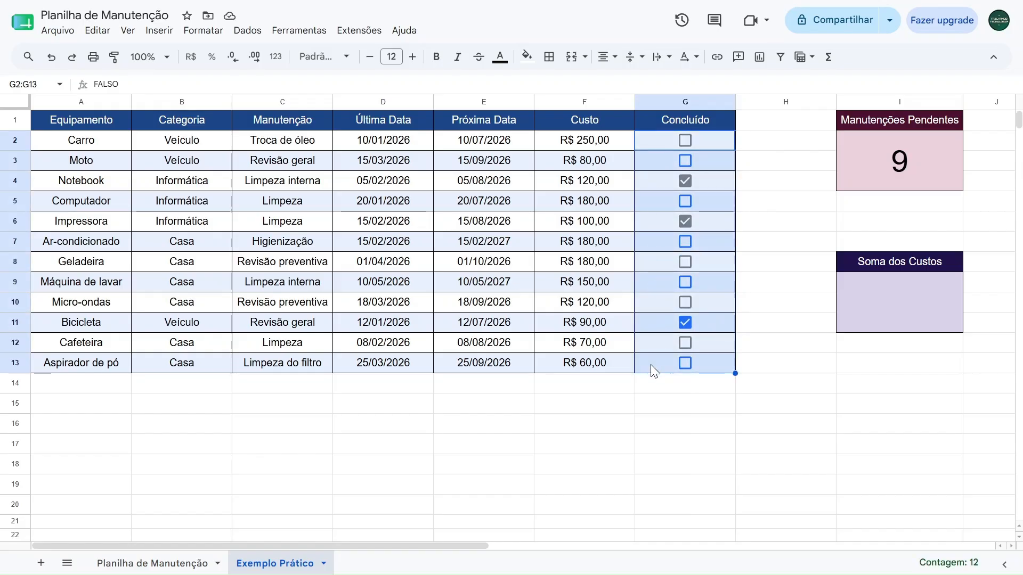
pyautogui.click(653, 323)
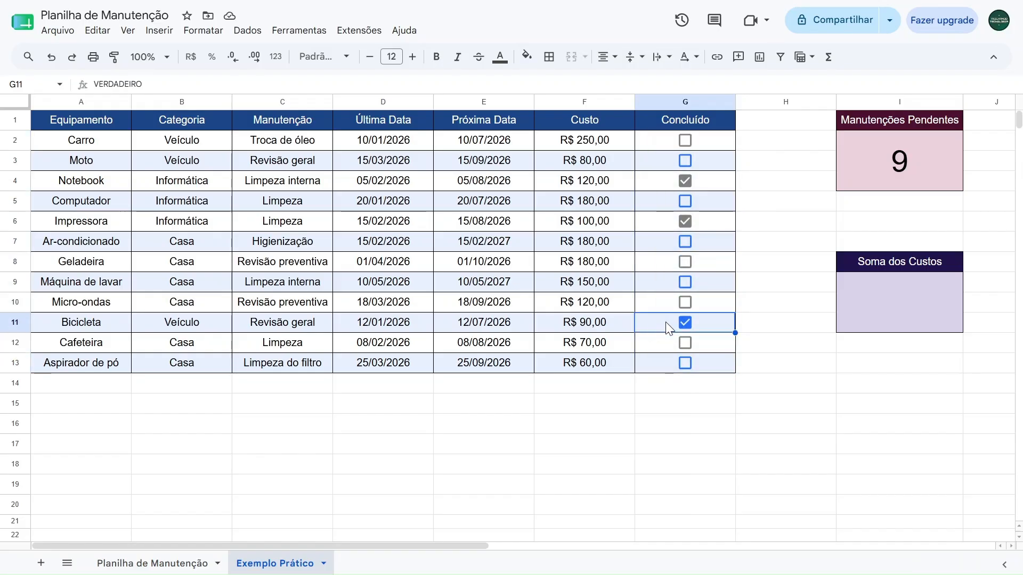
pyautogui.click(608, 327)
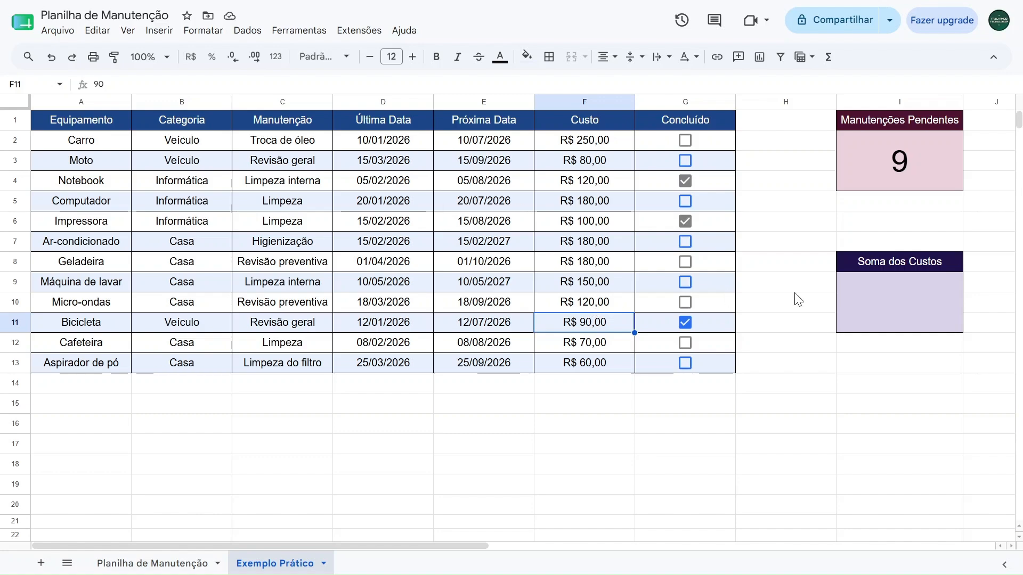
# Enter =SOMASE(G2:G13;VERDADEIRO;F2:F13) in the Soma dos Custos card body and format the result as R$ currency
pyautogui.click(848, 302)
pyautogui.write('=somase')
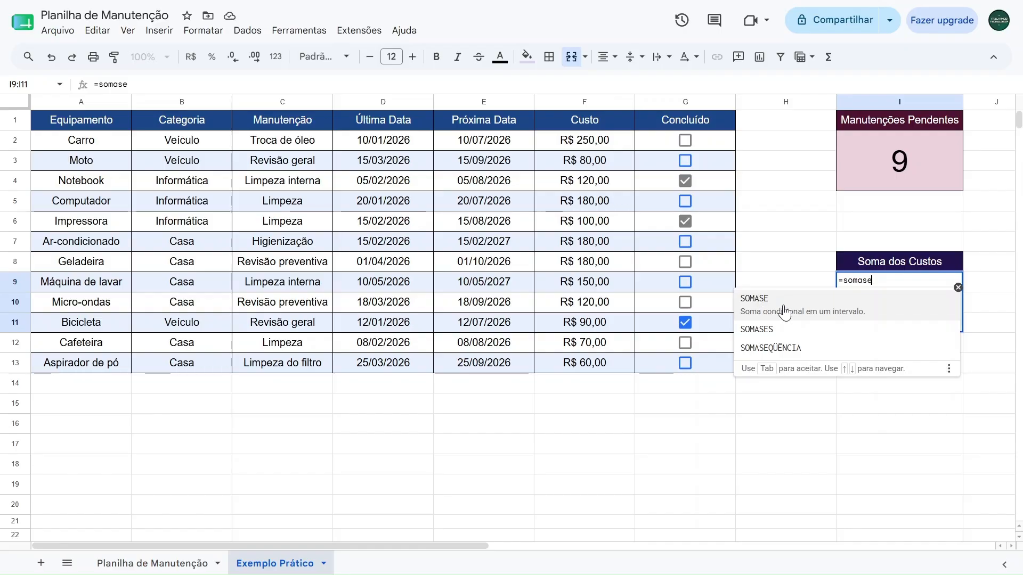
pyautogui.click(784, 312)
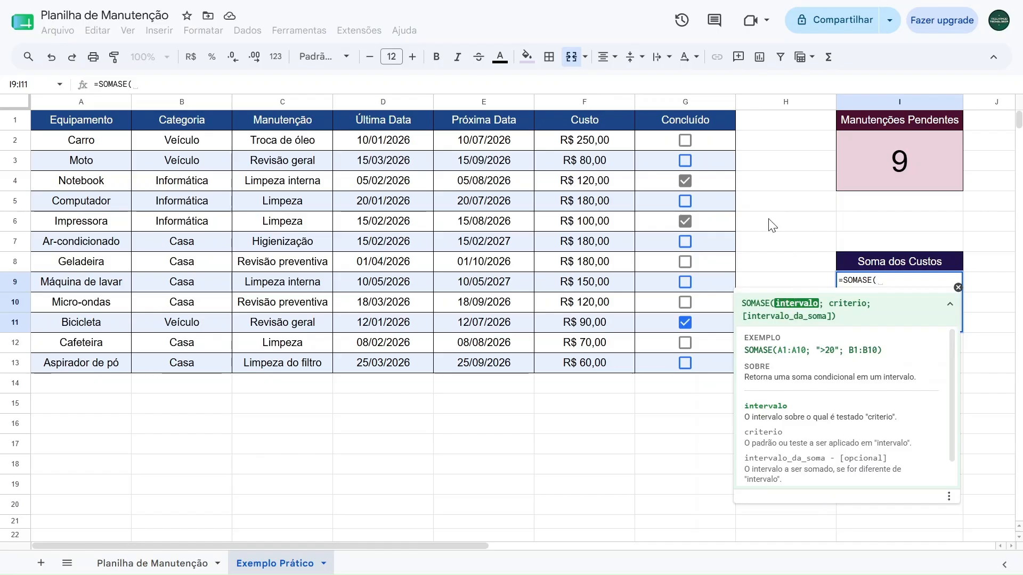
pyautogui.moveTo(703, 142); pyautogui.dragTo(713, 363)
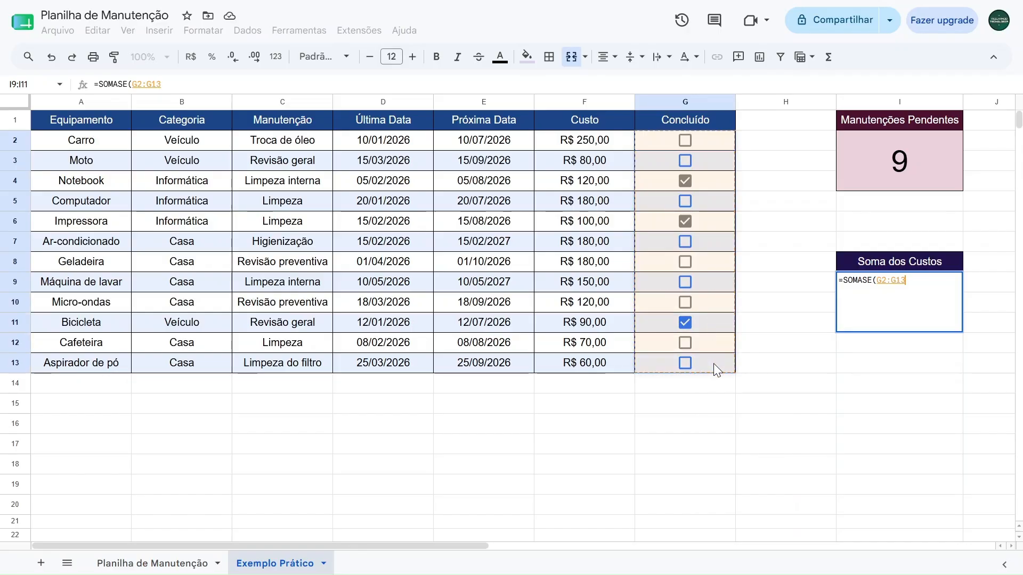
pyautogui.write(';')
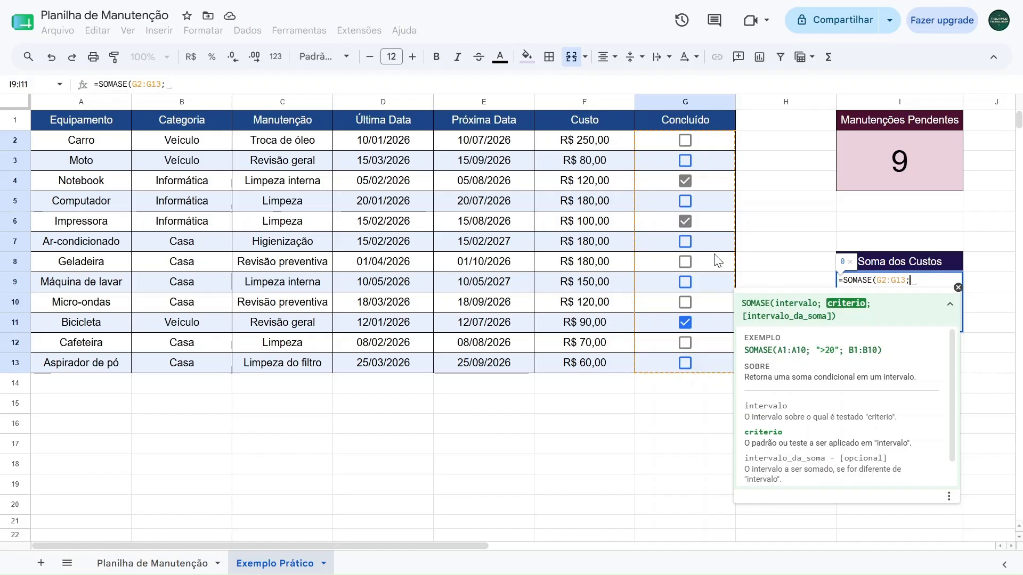
pyautogui.write('VERDADEIR')
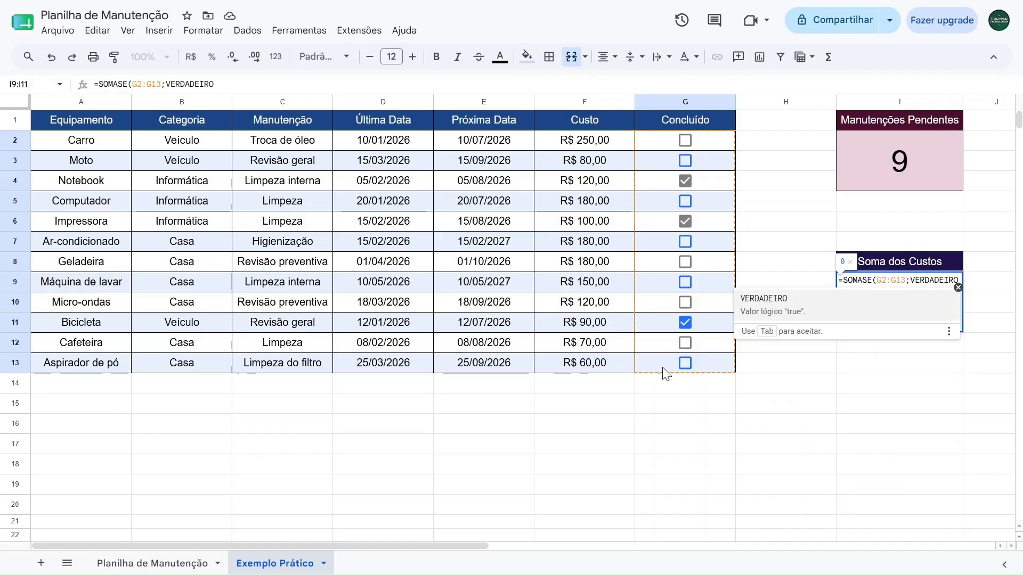
pyautogui.write('O;')
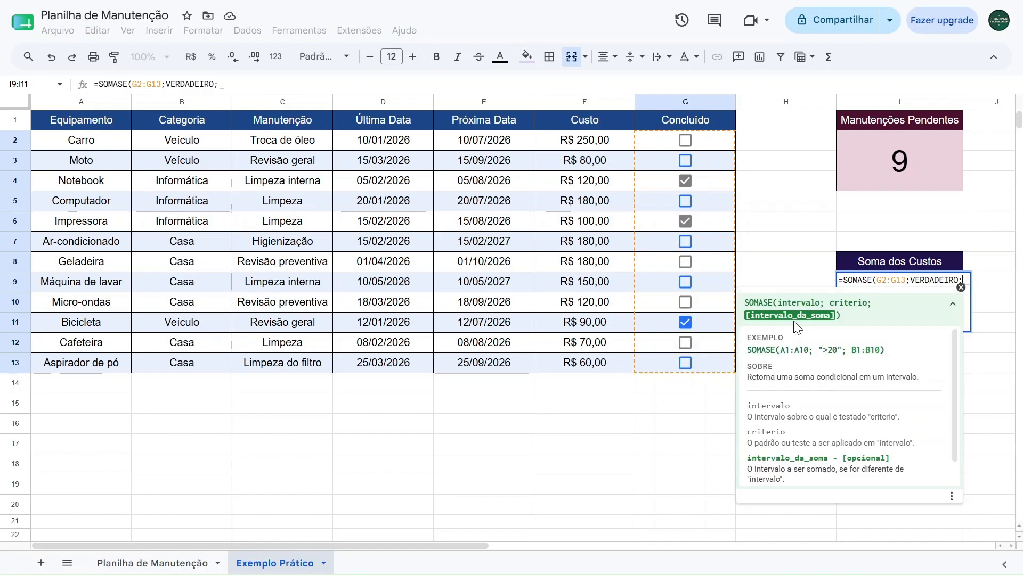
pyautogui.moveTo(586, 147); pyautogui.dragTo(570, 366)
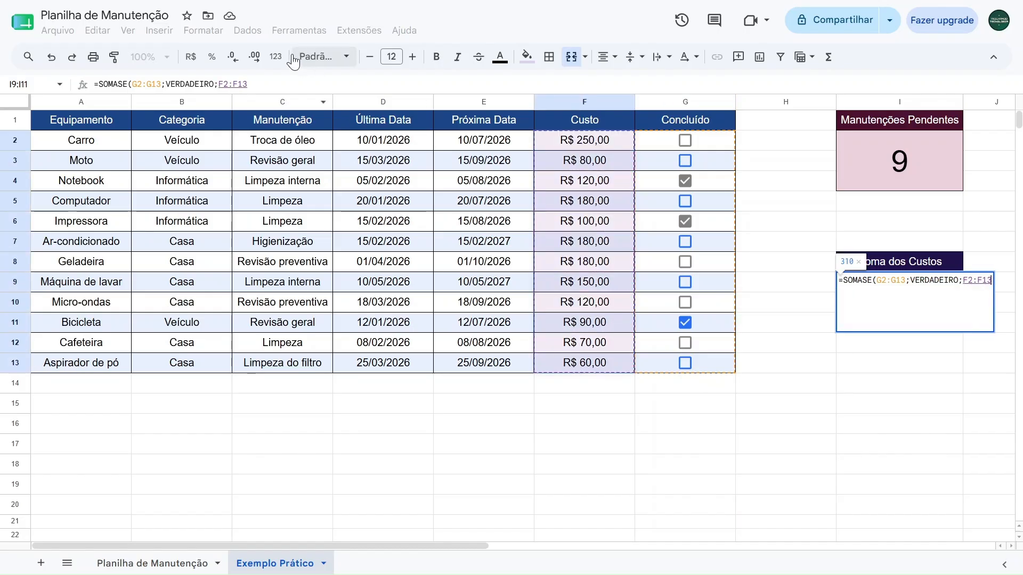
pyautogui.click(259, 85)
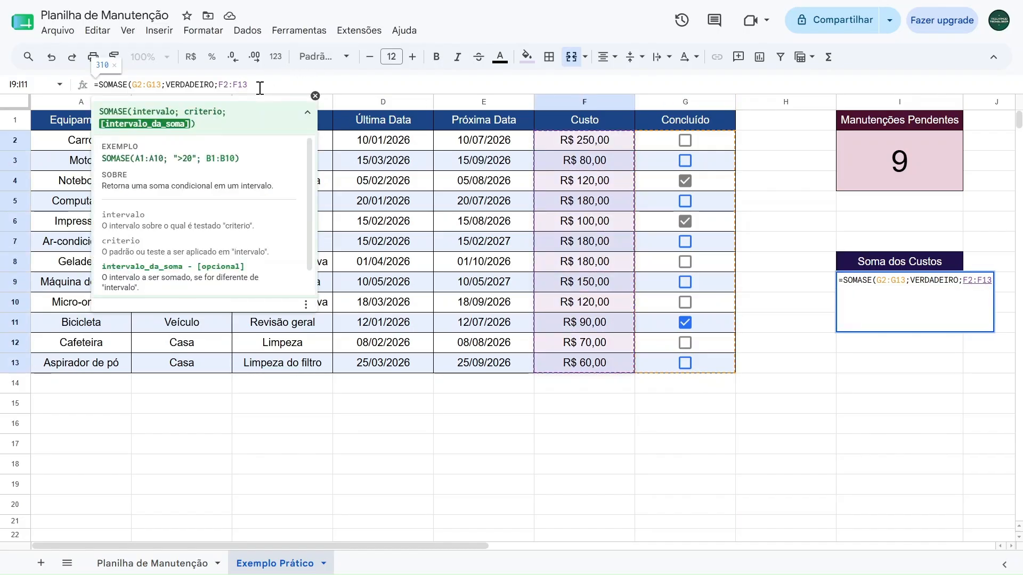
pyautogui.write(')')
pyautogui.press('Return')
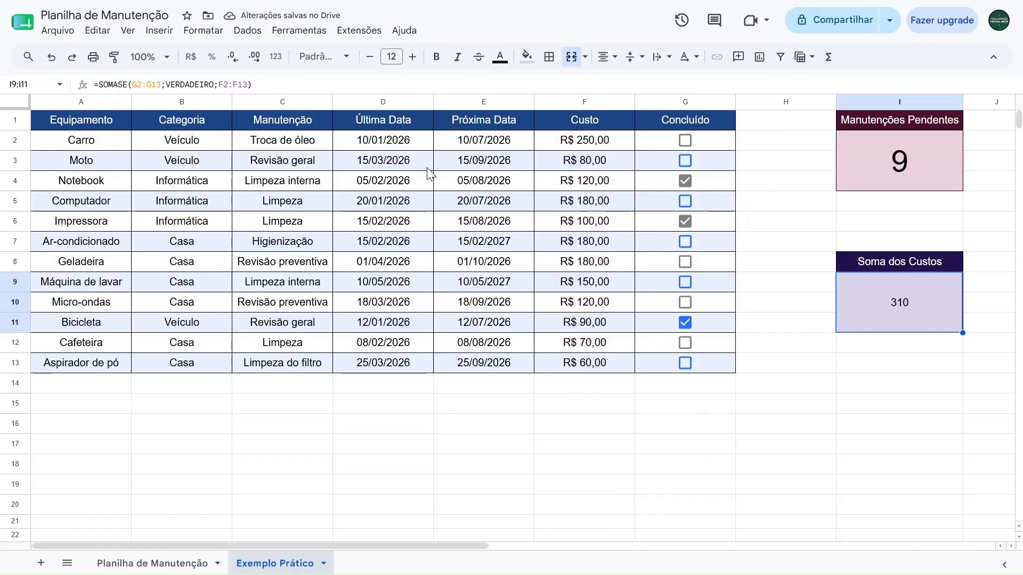
pyautogui.click(193, 59)
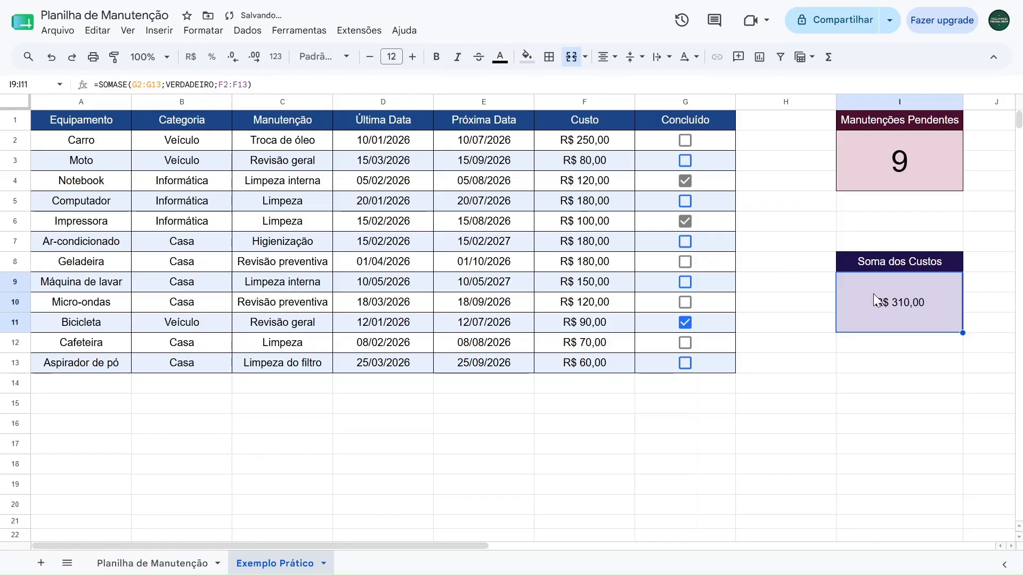
# Untick the Concluído checkboxes for Notebook, Impressora and Bicicleta to test the summary cards
pyautogui.click(685, 180)
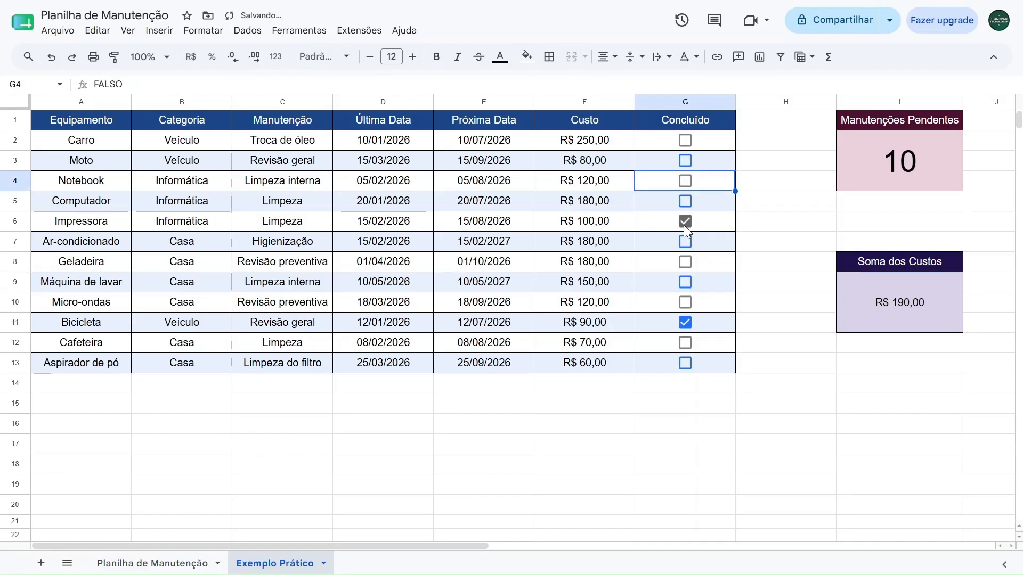
pyautogui.click(685, 221)
pyautogui.click(687, 325)
pyautogui.click(652, 142)
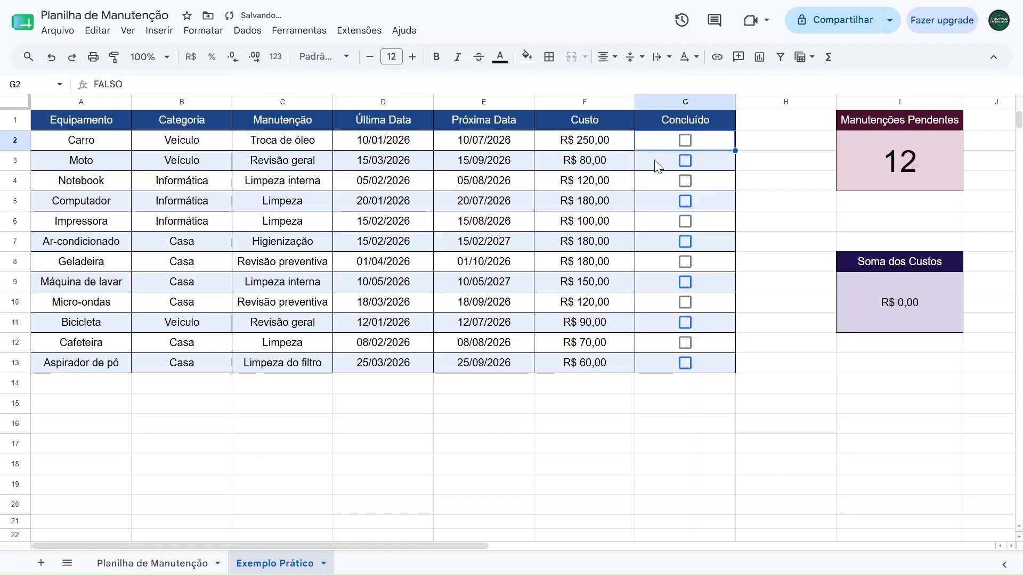
pyautogui.click(656, 161)
pyautogui.click(660, 181)
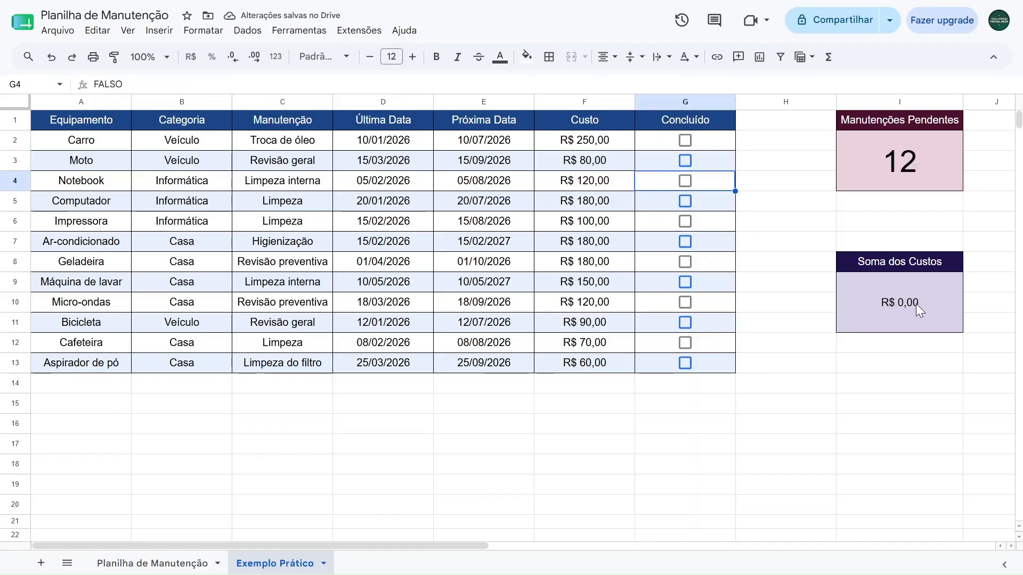
# Tick the Concluído checkboxes for Notebook, Impressora and Bicicleta again
pyautogui.click(685, 181)
pyautogui.click(685, 221)
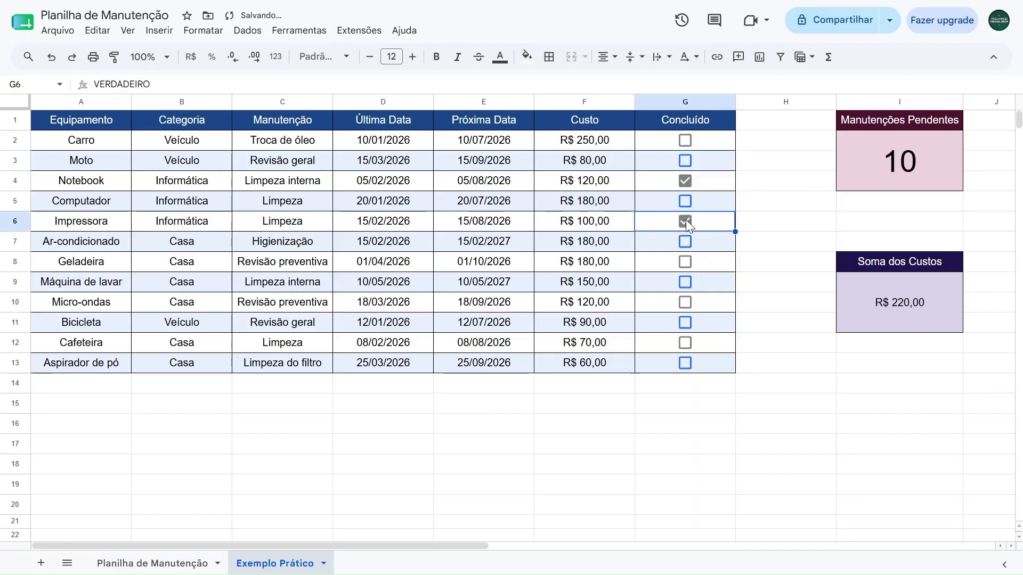
pyautogui.click(687, 324)
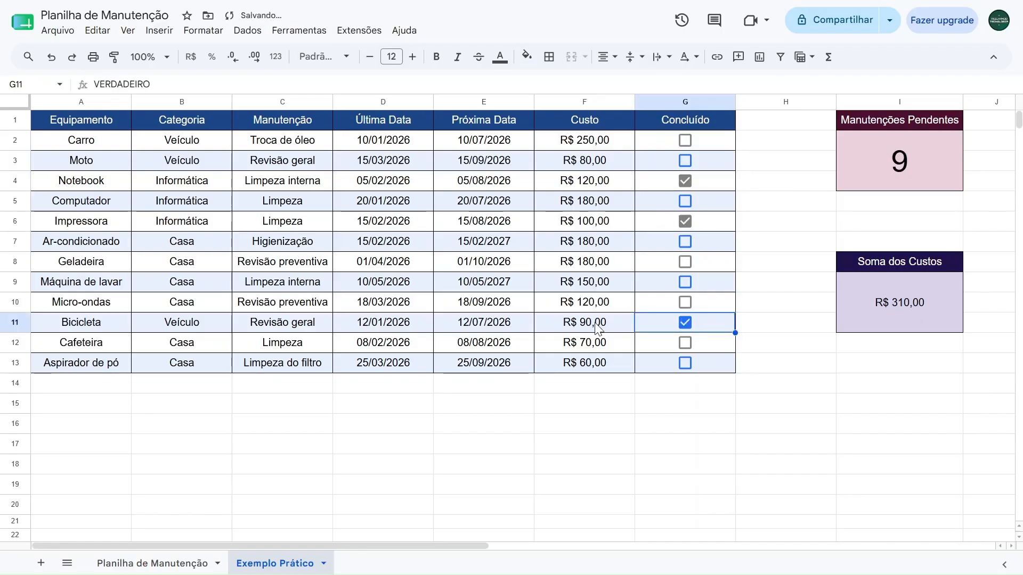
# Select the Custo cells of Notebook, Impressora and Bicicleta together and show their Soma in the selection summary
pyautogui.click(613, 181)
pyautogui.keyDown('ctrl'); pyautogui.click(598, 229); pyautogui.keyUp('ctrl')
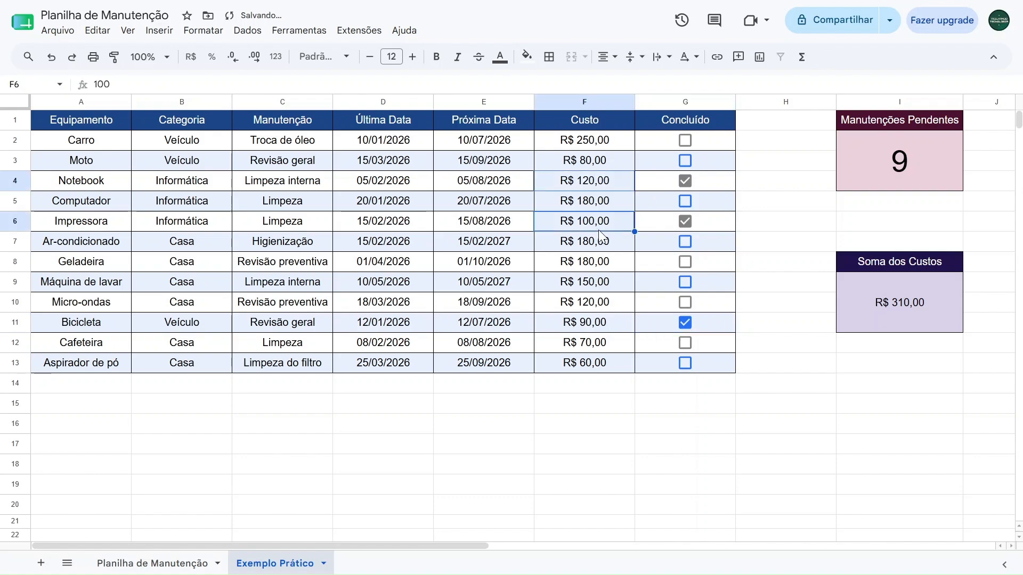
pyautogui.keyDown('ctrl'); pyautogui.click(599, 331); pyautogui.keyUp('ctrl')
pyautogui.click(932, 563)
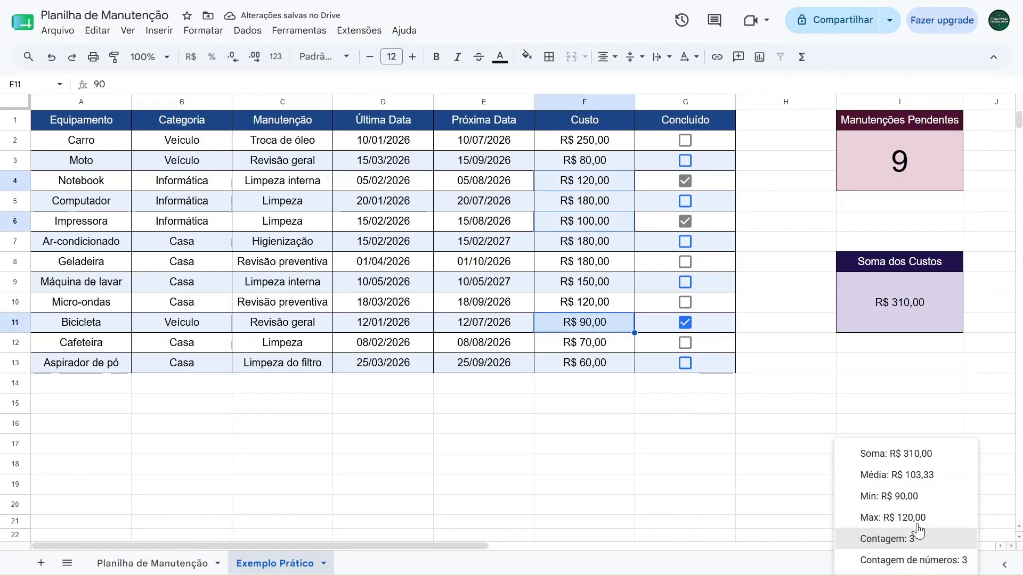
pyautogui.click(871, 450)
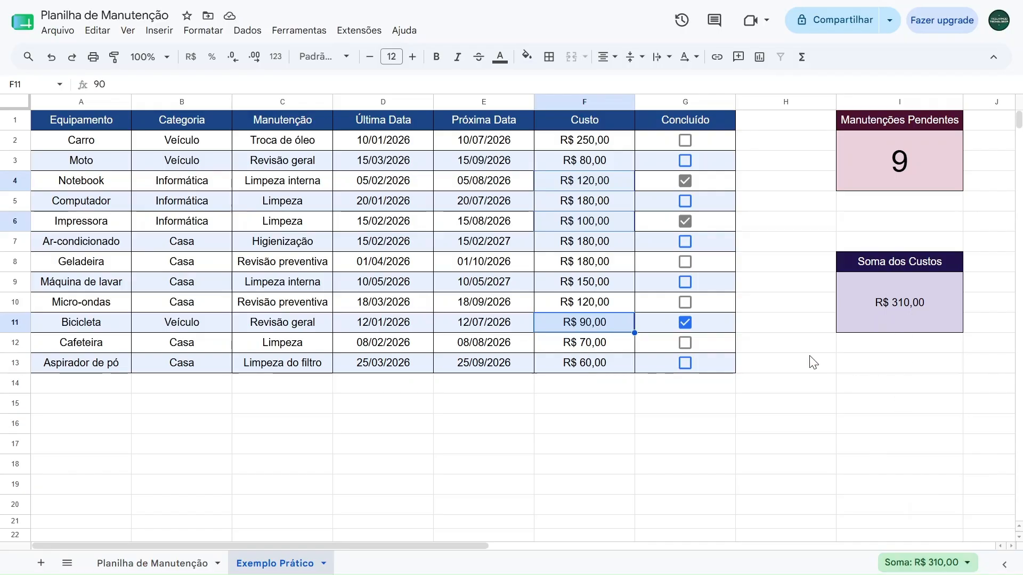
# Set the font size of the total in the Soma dos Custos card to 24
pyautogui.click(882, 302)
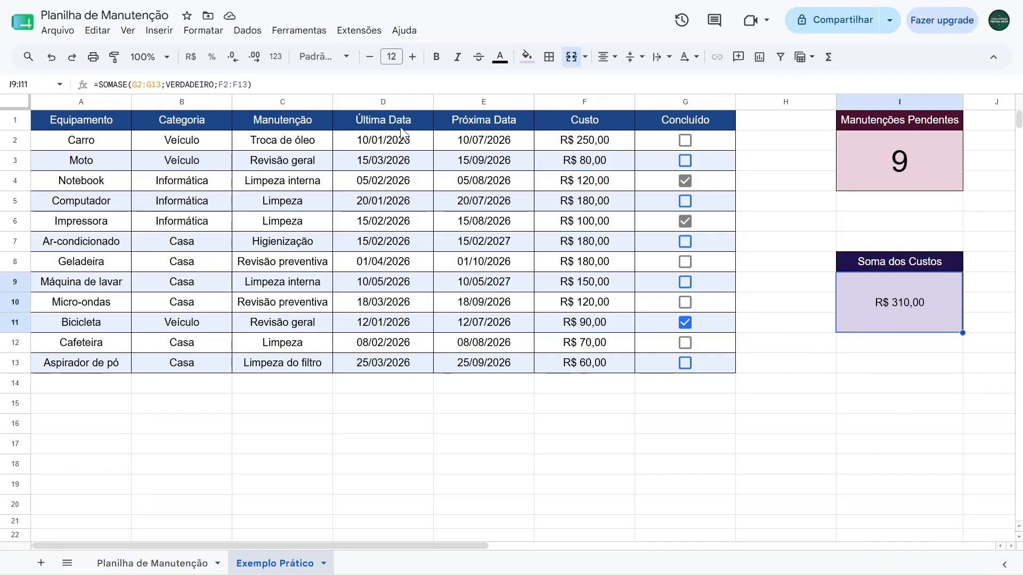
pyautogui.click(392, 56)
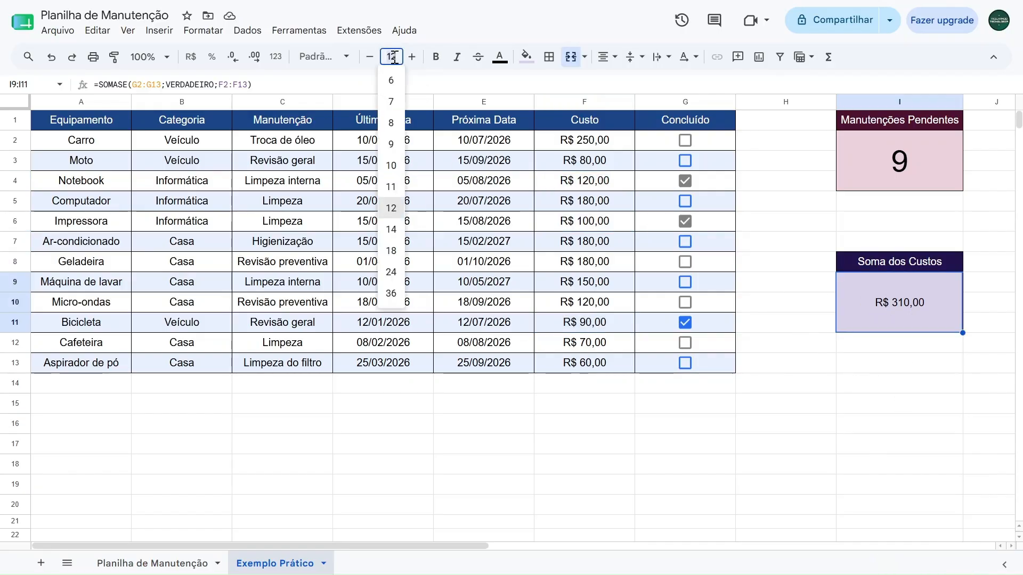
pyautogui.click(391, 271)
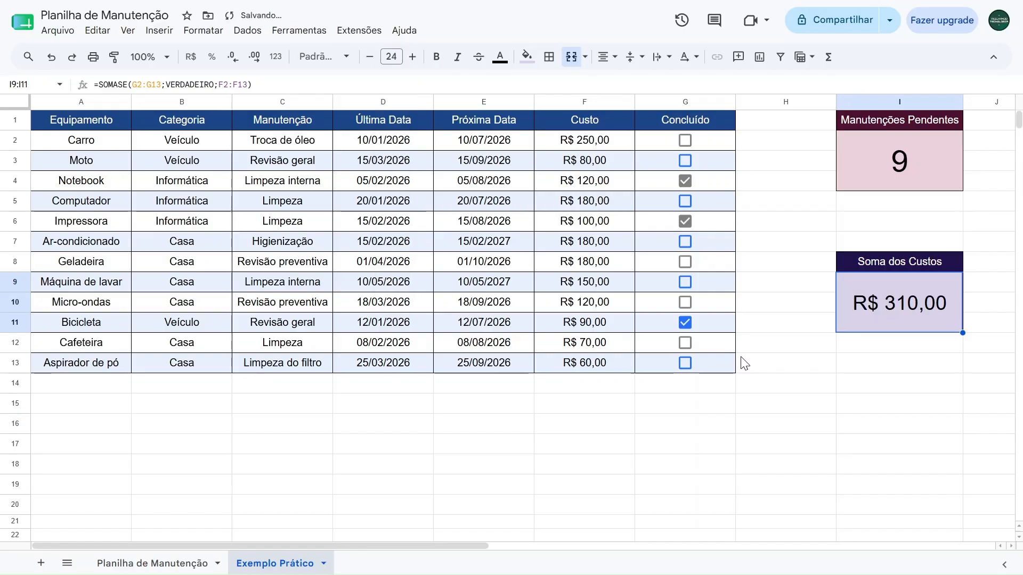
pyautogui.click(767, 289)
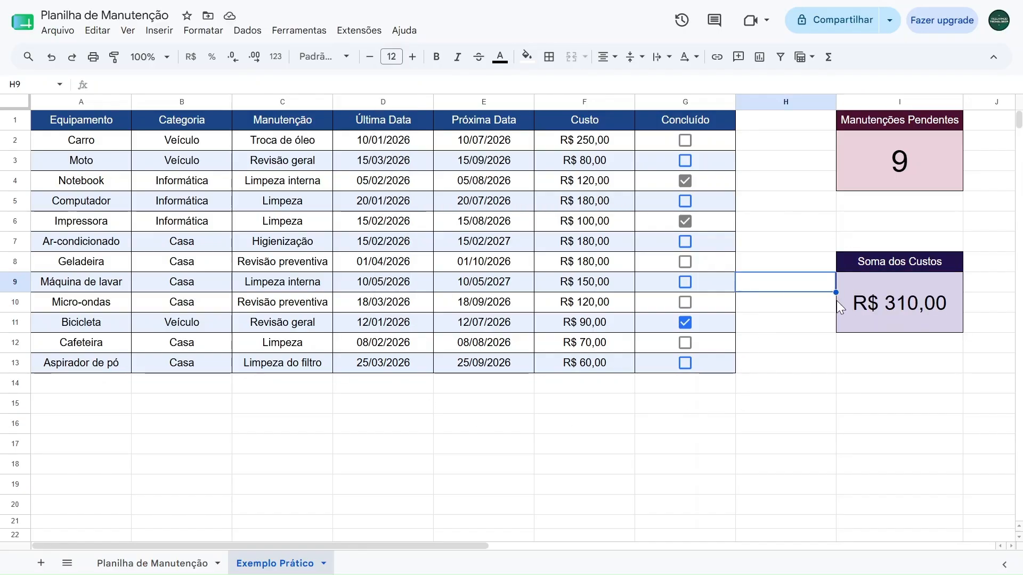
# Examine the Categoria entries one by one from Carro down to Máquina de lavar
pyautogui.click(197, 142)
pyautogui.click(197, 167)
pyautogui.click(194, 185)
pyautogui.click(190, 206)
pyautogui.click(186, 223)
pyautogui.click(188, 242)
pyautogui.click(187, 261)
pyautogui.click(190, 281)
# Copy the Categoria values in B2:B13 to the empty cells starting at D16
pyautogui.moveTo(187, 141); pyautogui.dragTo(175, 376)
pyautogui.hotkey('ctrl', 'c')
pyautogui.click(365, 426)
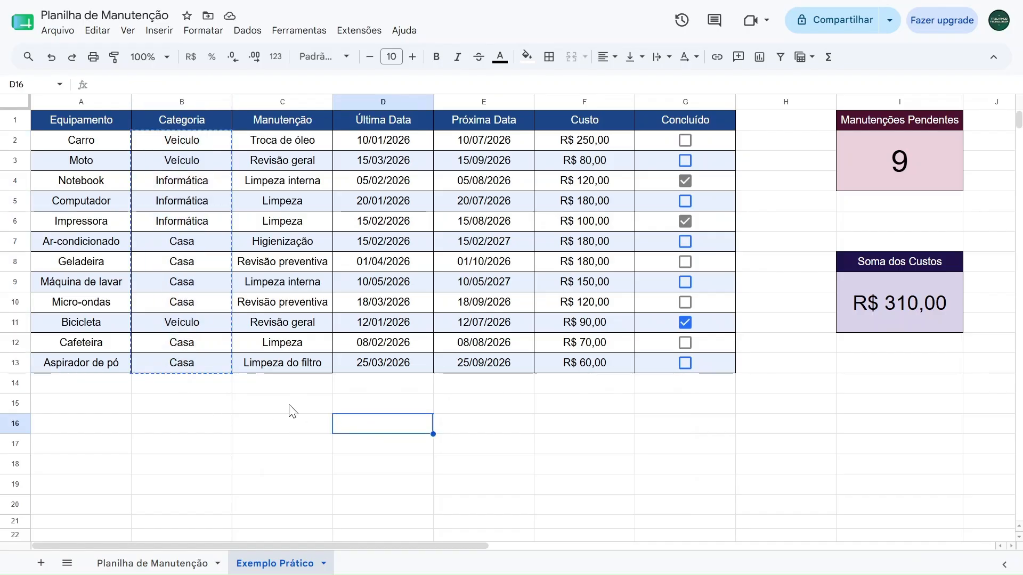
pyautogui.hotkey('ctrl', 'v')
# Clear the Categoria values in B2:B13 and insert a dropdown list in those cells
pyautogui.click(199, 143)
pyautogui.moveTo(199, 143); pyautogui.dragTo(187, 363)
pyautogui.press('Delete')
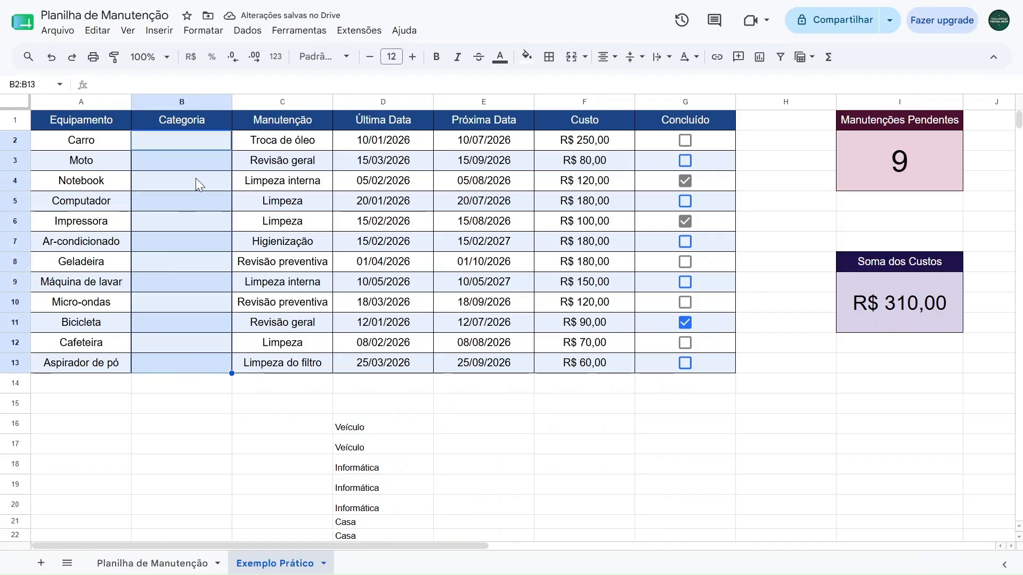
pyautogui.click(158, 37)
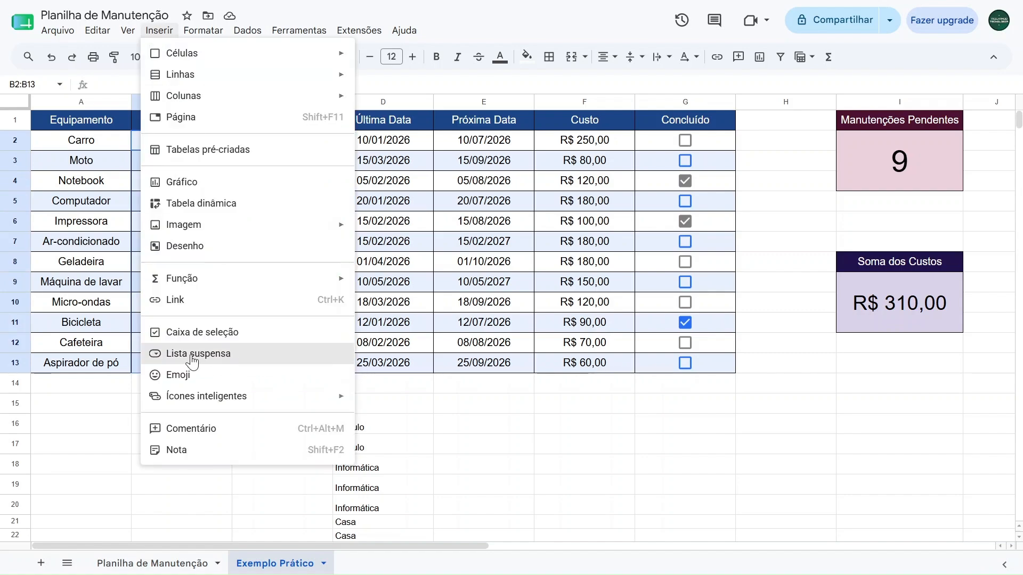
pyautogui.click(191, 356)
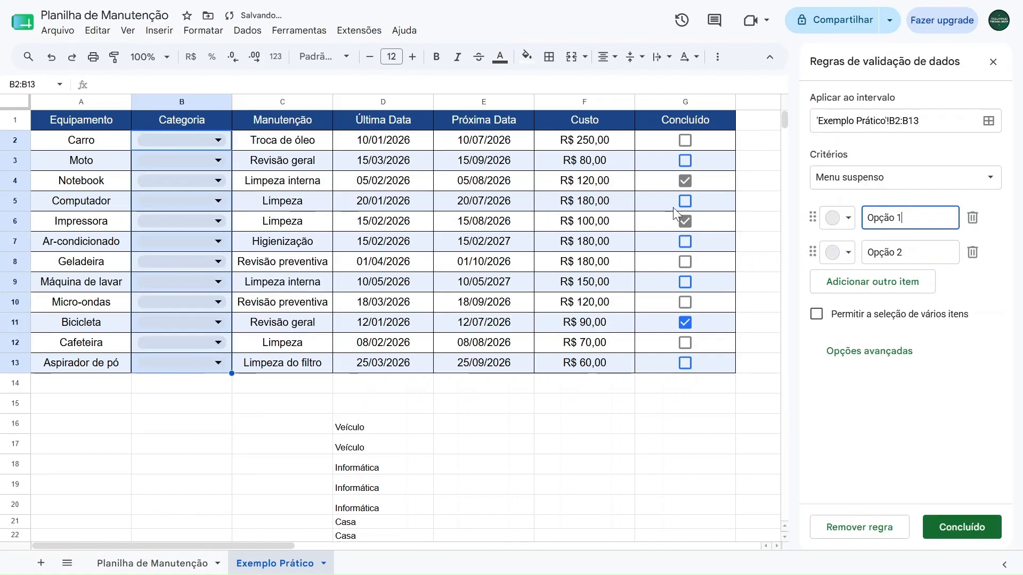
# Define the Categoria dropdown's three items as Veículo, Informática and Casa
pyautogui.moveTo(905, 221); pyautogui.dragTo(822, 231)
pyautogui.moveTo(918, 249); pyautogui.dragTo(812, 253)
pyautogui.moveTo(929, 217); pyautogui.dragTo(859, 223)
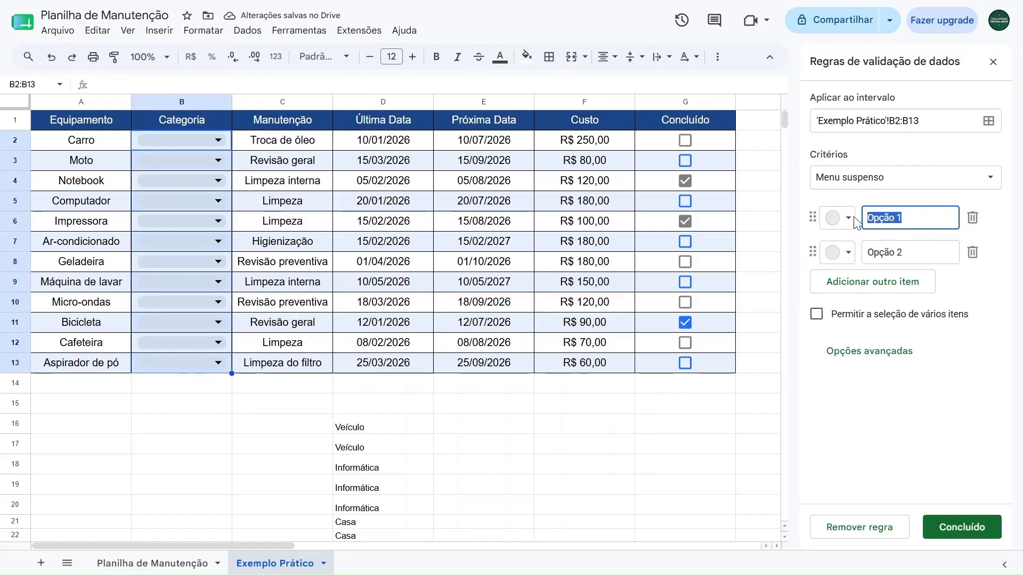
pyautogui.write('VB')
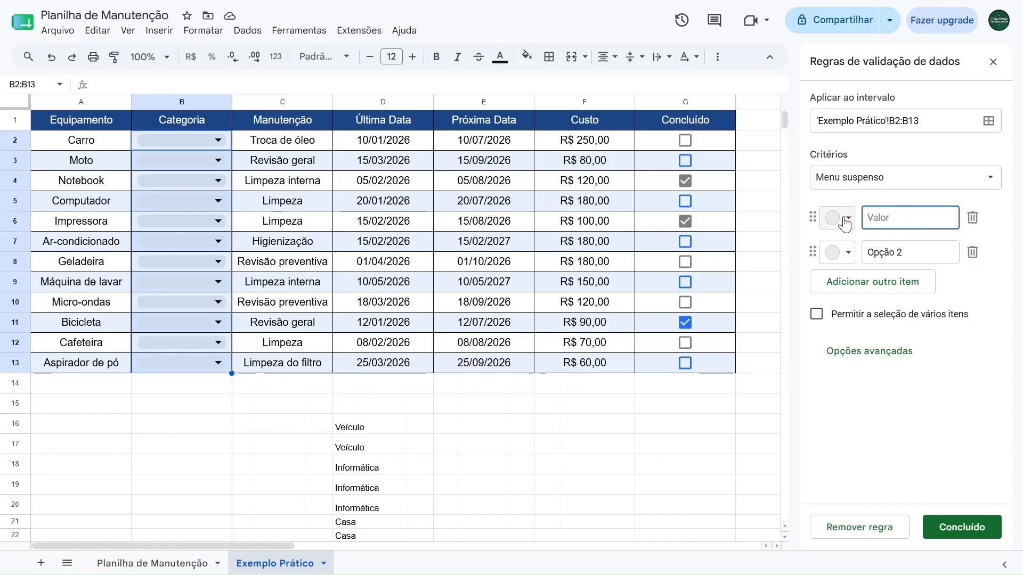
pyautogui.write('ículo')
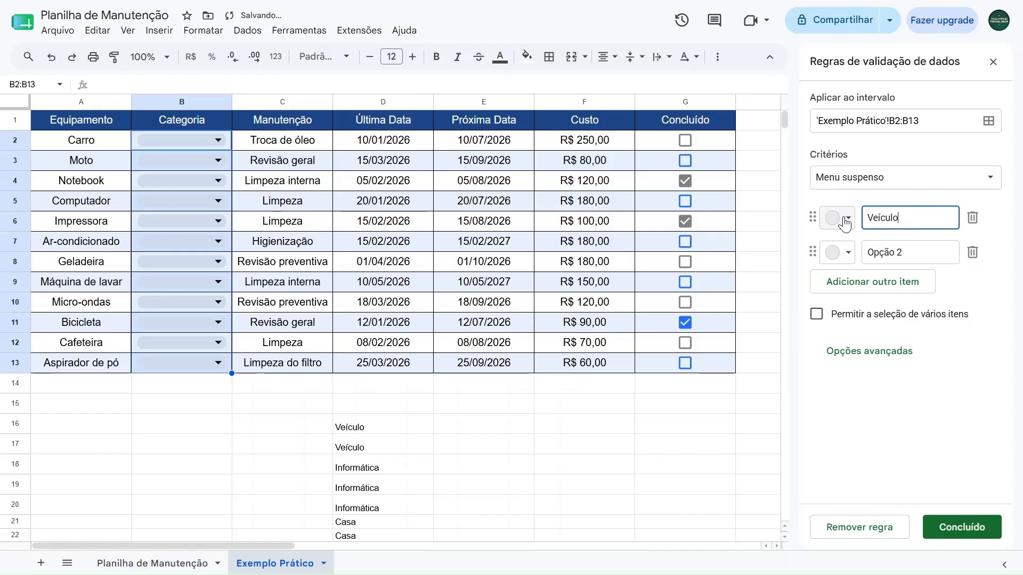
pyautogui.moveTo(913, 248); pyautogui.dragTo(836, 252)
pyautogui.write('Informática')
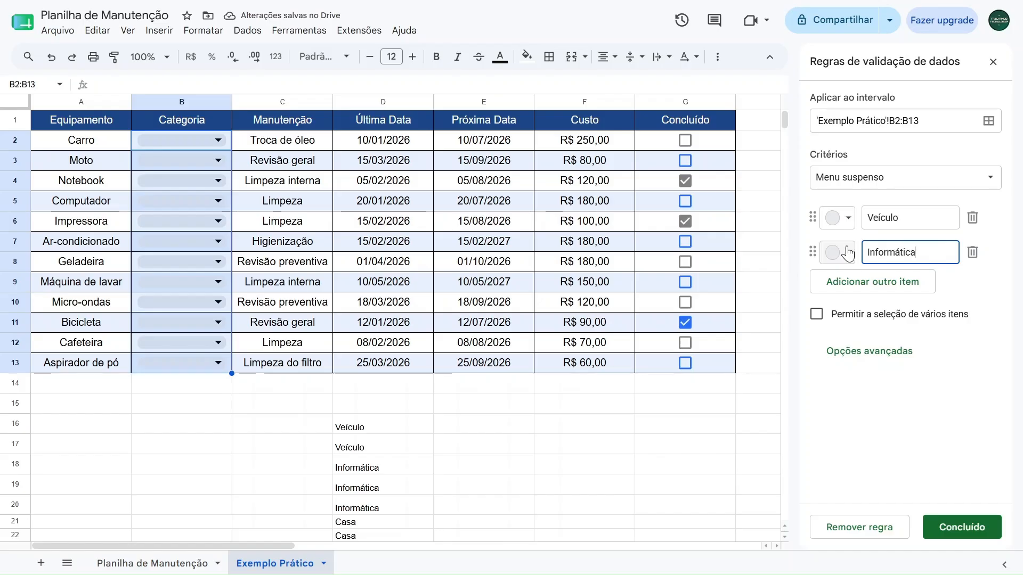
pyautogui.click(871, 290)
pyautogui.write('Casa')
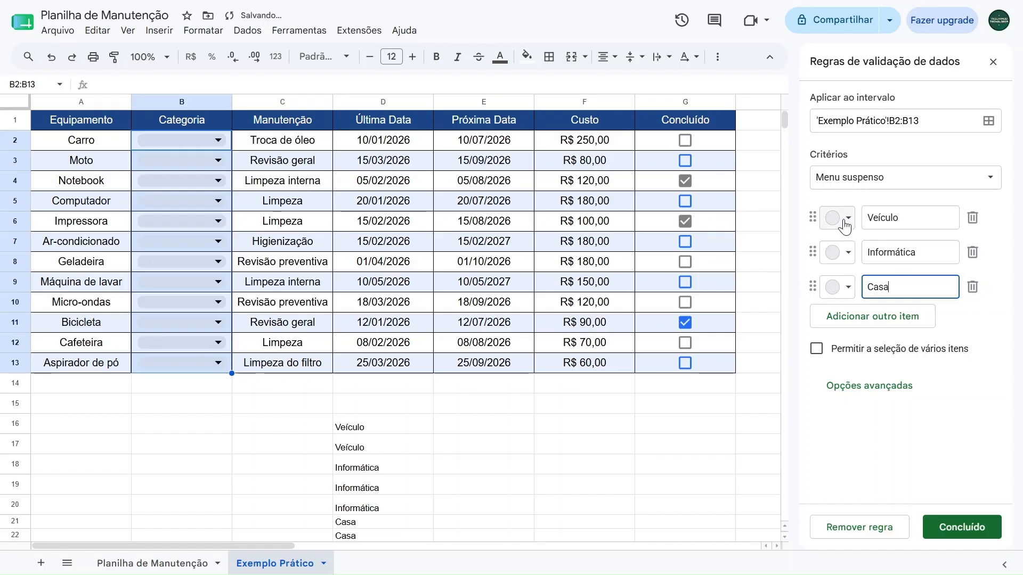
# Colour the dropdown items dark purple for Veículo, dark blue for Informática and dark green for Casa
pyautogui.click(844, 224)
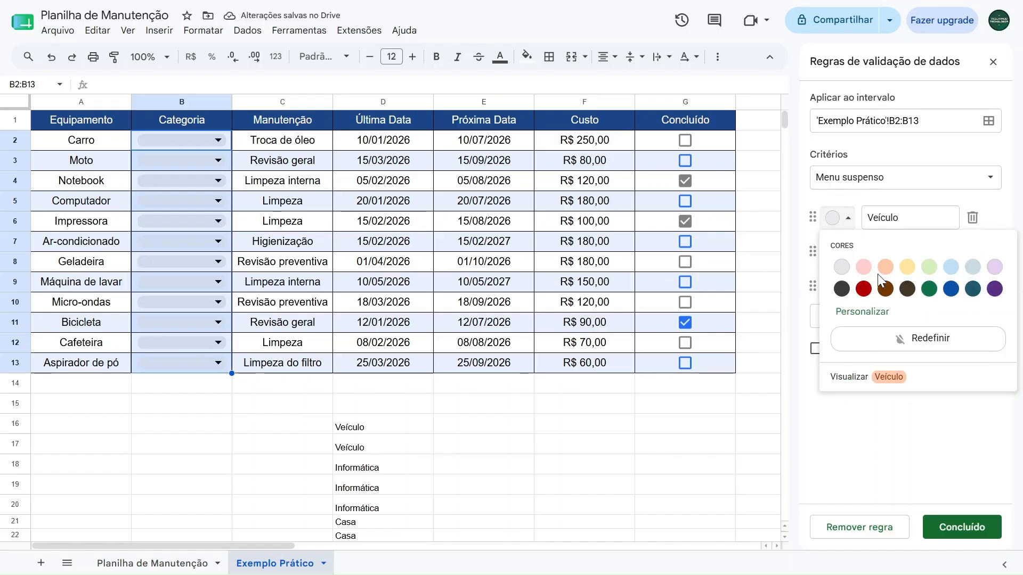
pyautogui.click(994, 288)
pyautogui.click(839, 253)
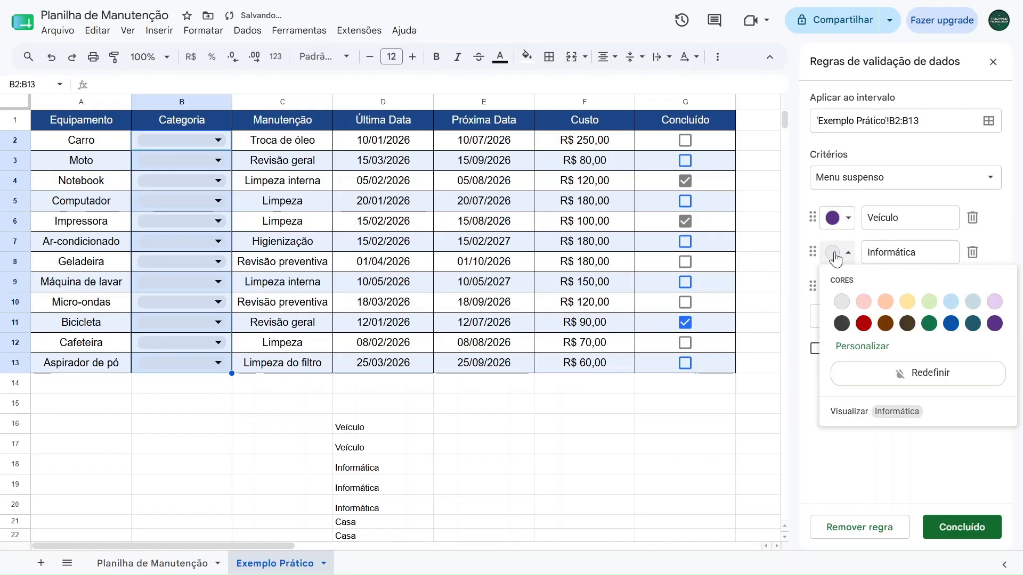
pyautogui.click(951, 324)
pyautogui.click(840, 288)
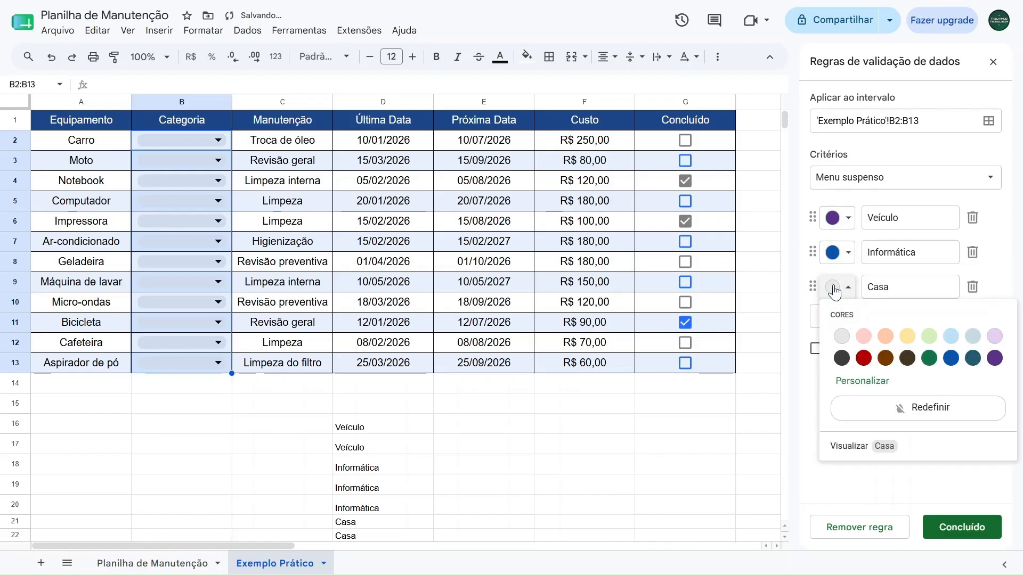
pyautogui.click(912, 359)
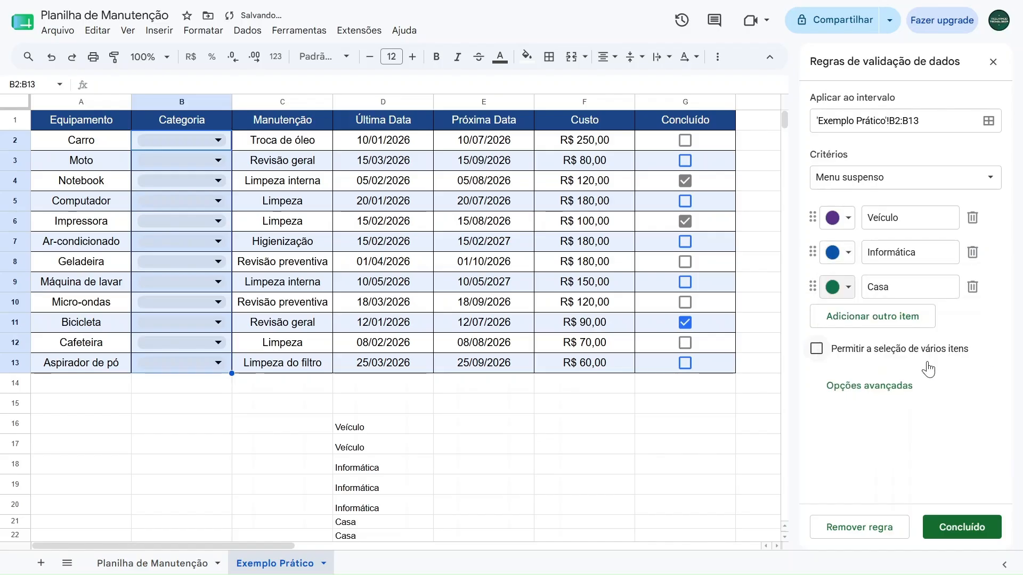
# Save the Categoria dropdown rule, close the validation settings, and set the category of Carro and Moto to Veículo
pyautogui.click(943, 527)
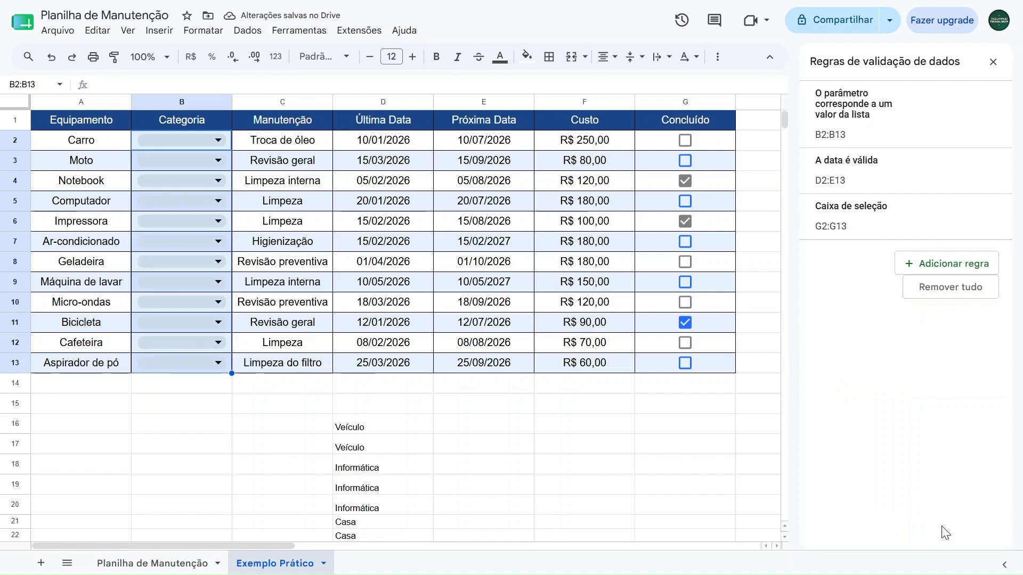
pyautogui.click(993, 62)
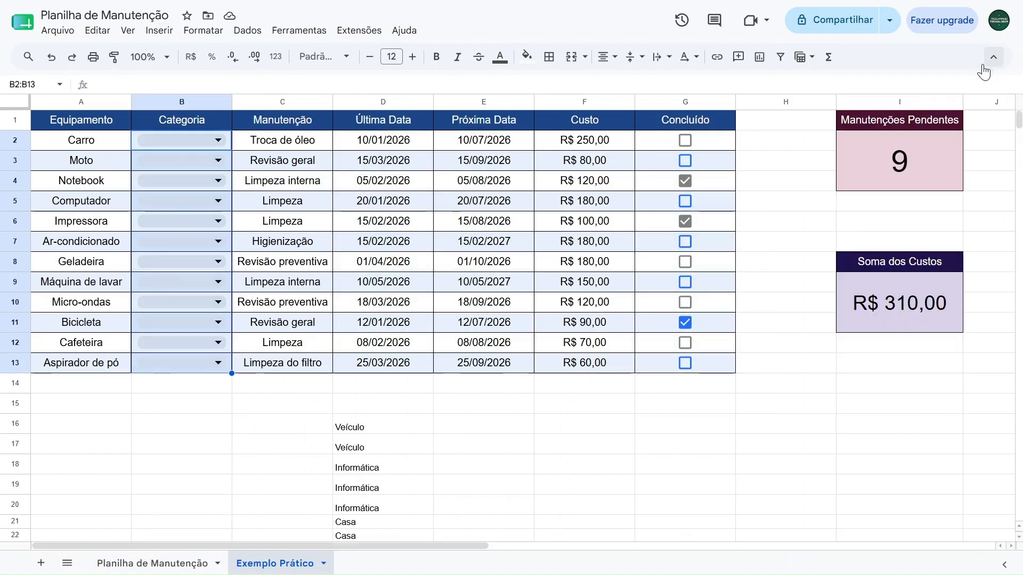
pyautogui.click(217, 141)
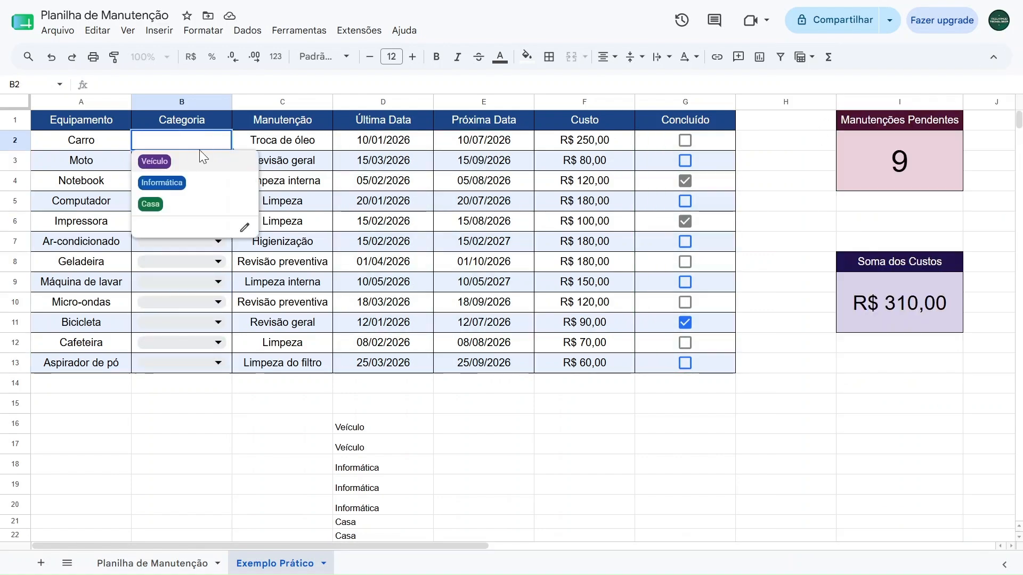
pyautogui.click(184, 162)
pyautogui.click(183, 162)
pyautogui.click(162, 182)
# Set the category of Notebook, Computador and Impressora to Informática
pyautogui.click(162, 181)
pyautogui.click(161, 220)
pyautogui.click(164, 208)
pyautogui.click(164, 241)
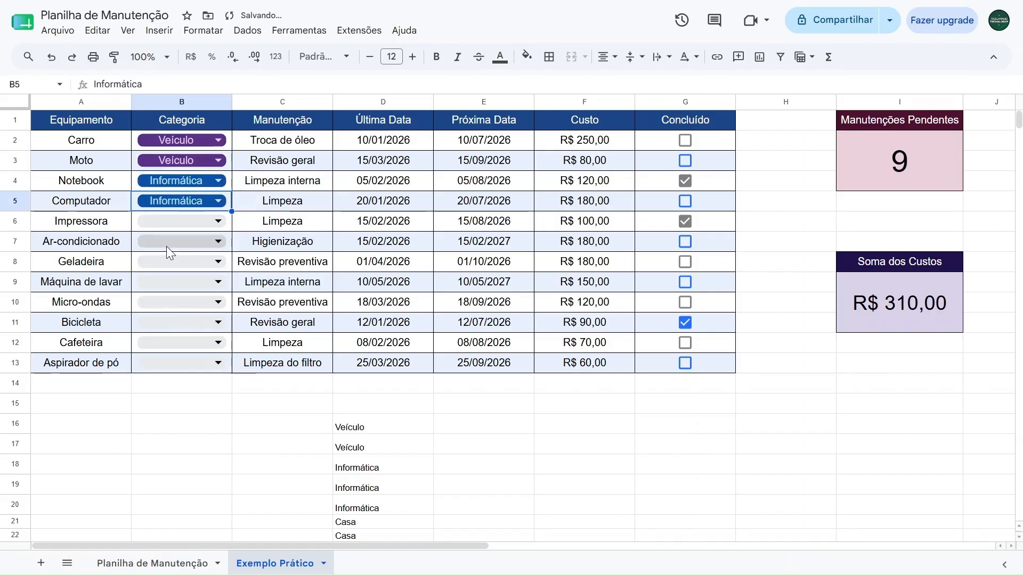
pyautogui.click(181, 224)
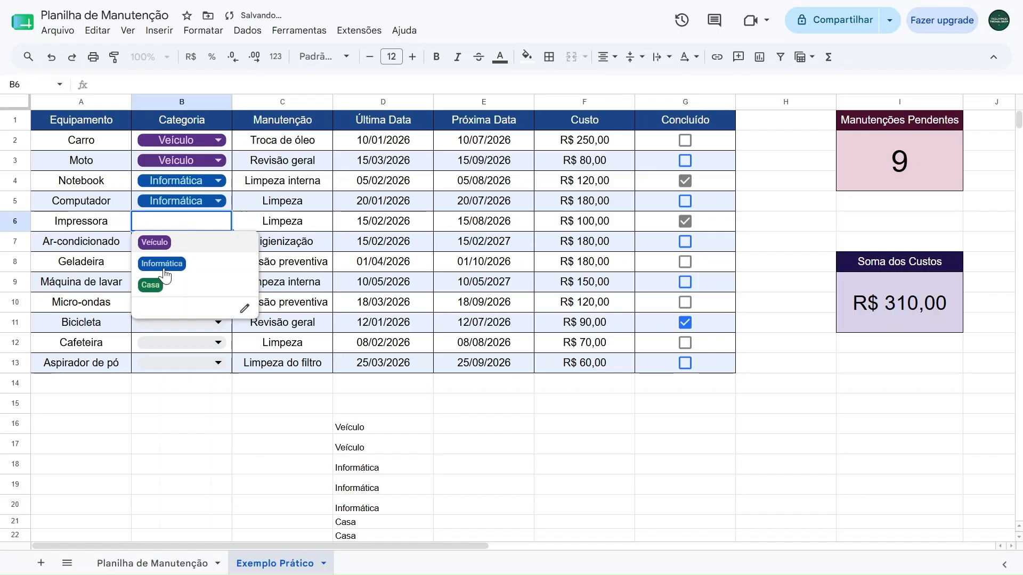
pyautogui.click(162, 263)
# Set the category of Ar-condicionado, Geladeira, Máquina de lavar and Micro-ondas to Casa
pyautogui.click(164, 243)
pyautogui.click(163, 306)
pyautogui.click(162, 258)
pyautogui.click(164, 323)
pyautogui.click(164, 281)
pyautogui.click(161, 344)
pyautogui.click(159, 302)
pyautogui.click(160, 363)
# Set the category of Bicicleta to Veículo and of Cafeteira and Aspirador de pó to Casa
pyautogui.click(161, 322)
pyautogui.click(159, 343)
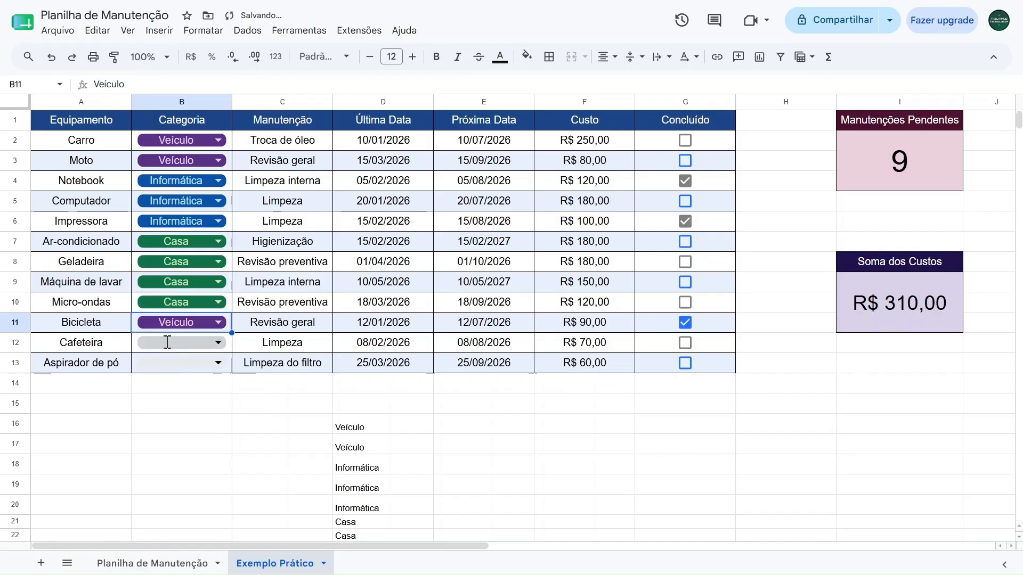
pyautogui.click(165, 341)
pyautogui.click(167, 408)
pyautogui.click(162, 362)
pyautogui.click(165, 426)
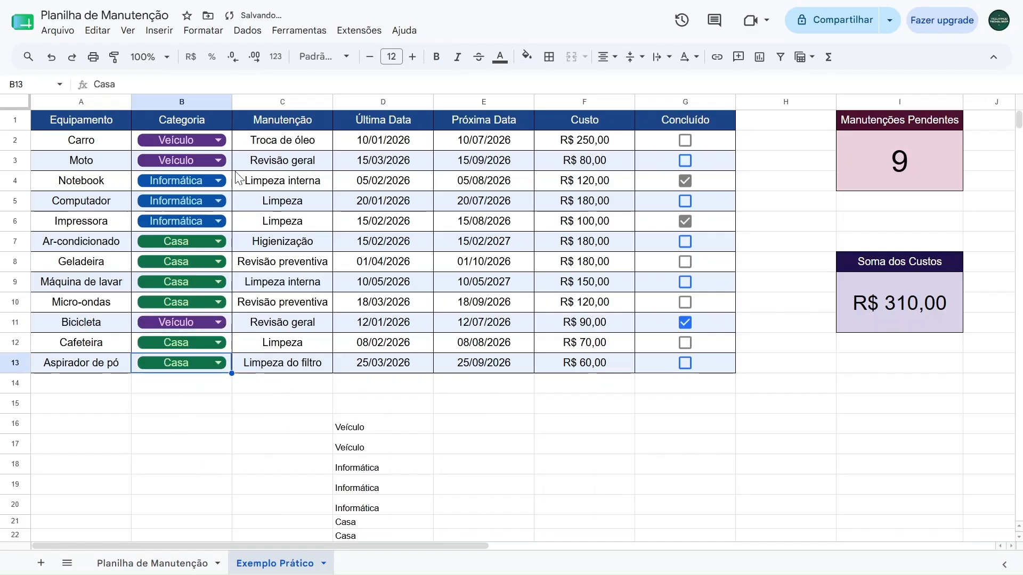
# Delete the temporary category copies in D16:D27 below the table
pyautogui.scroll(-5, 386, 315)
pyautogui.moveTo(373, 292); pyautogui.dragTo(374, 475)
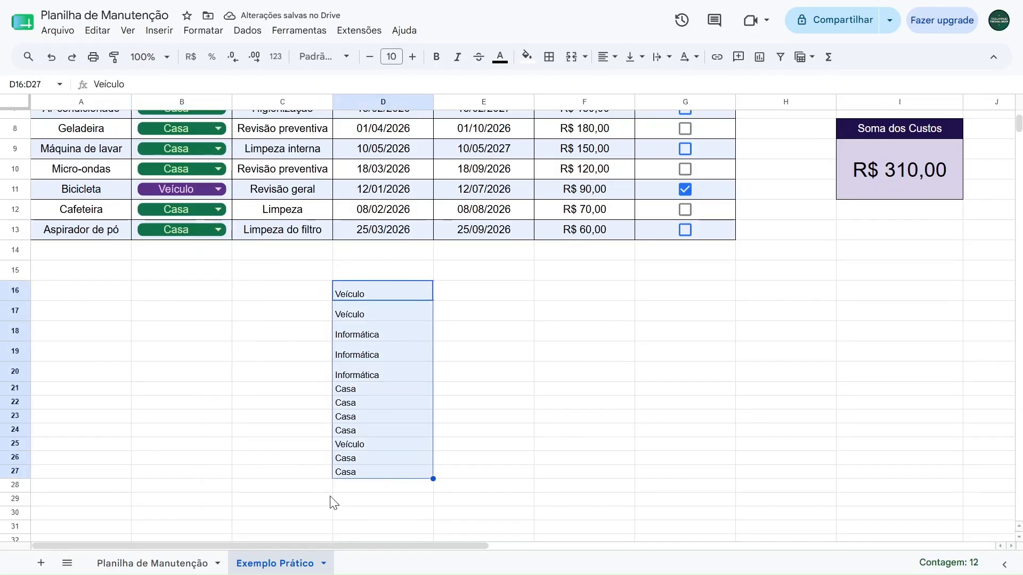
pyautogui.press('Delete')
pyautogui.scroll(5, 381, 352)
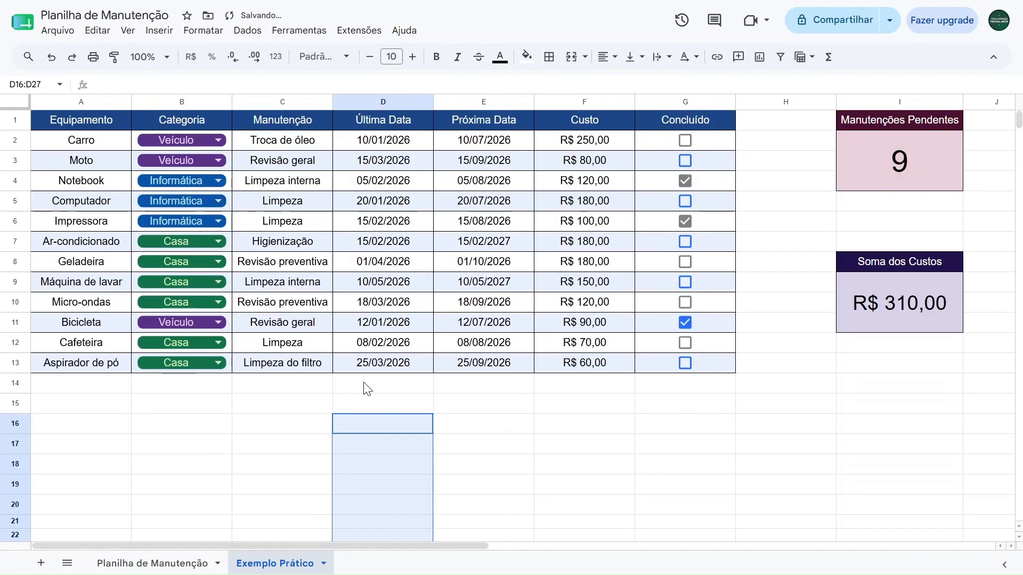
pyautogui.click(763, 188)
# Review the table's category options, date picker, costs and checkboxes, plus the formulas behind the Manutenções Pendentes and Soma dos Custos cards
pyautogui.click(182, 142)
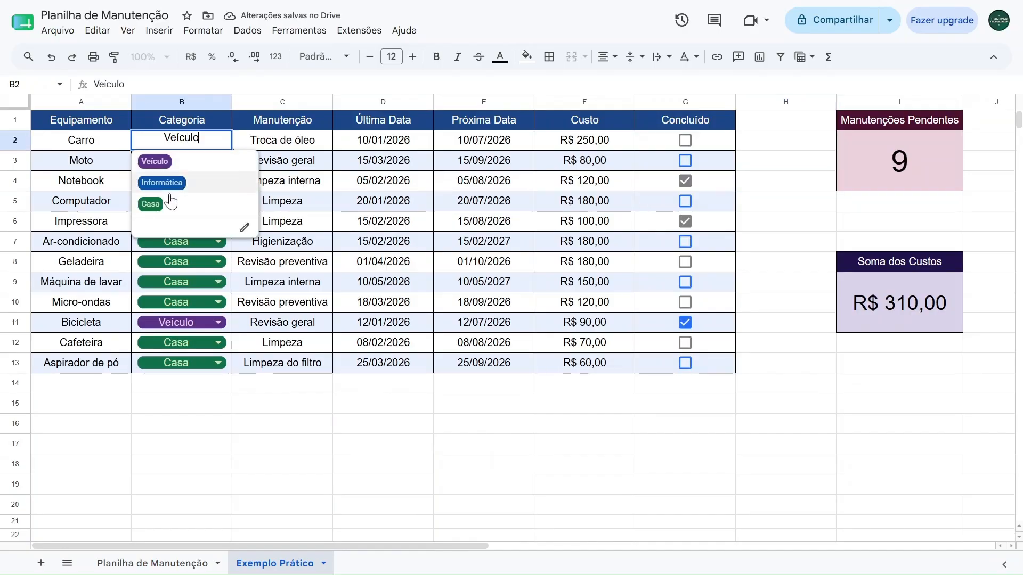
pyautogui.click(394, 142)
pyautogui.doubleClick(394, 143)
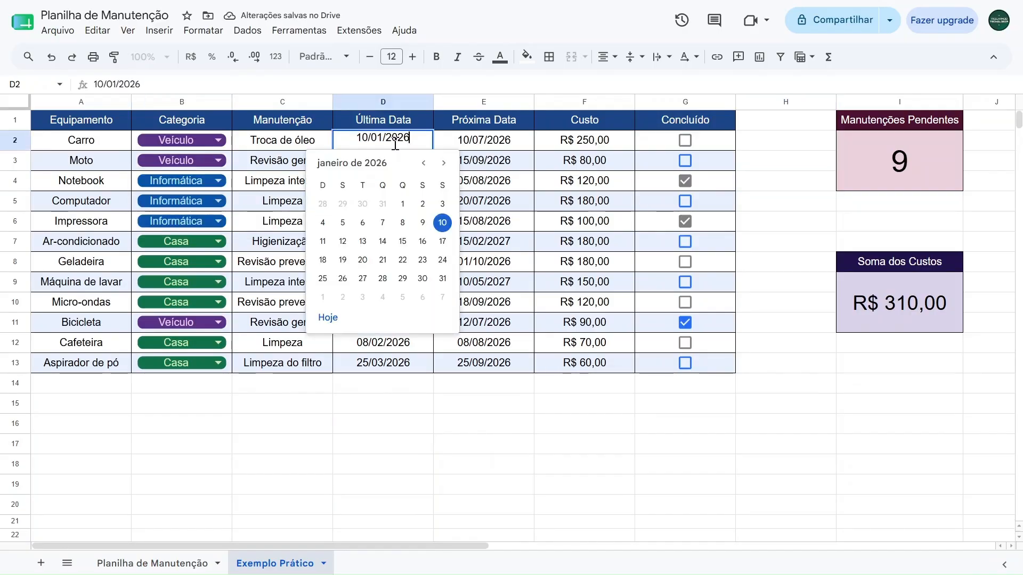
pyautogui.press('Escape')
pyautogui.click(593, 143)
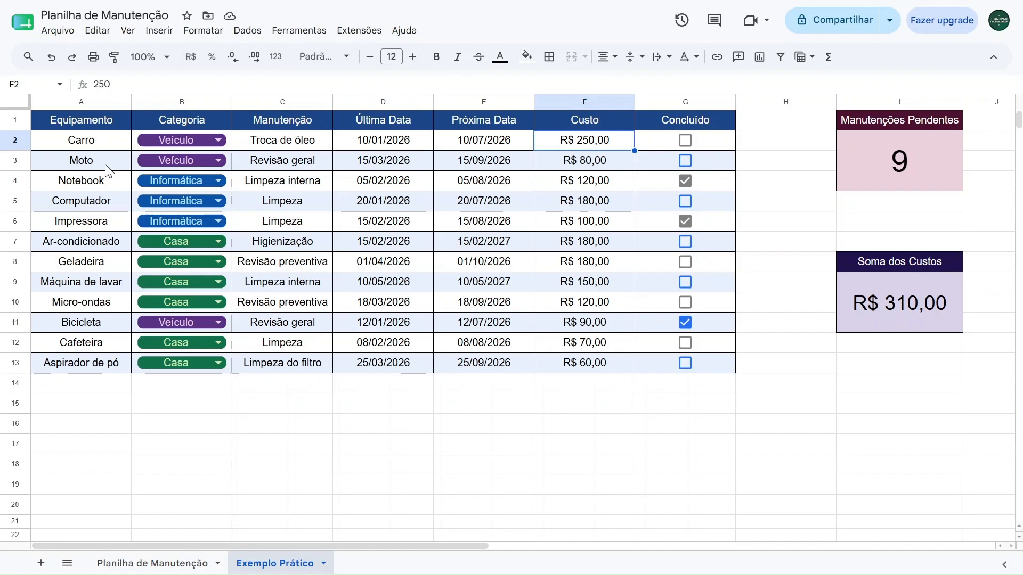
pyautogui.moveTo(58, 126); pyautogui.dragTo(692, 364)
pyautogui.click(710, 184)
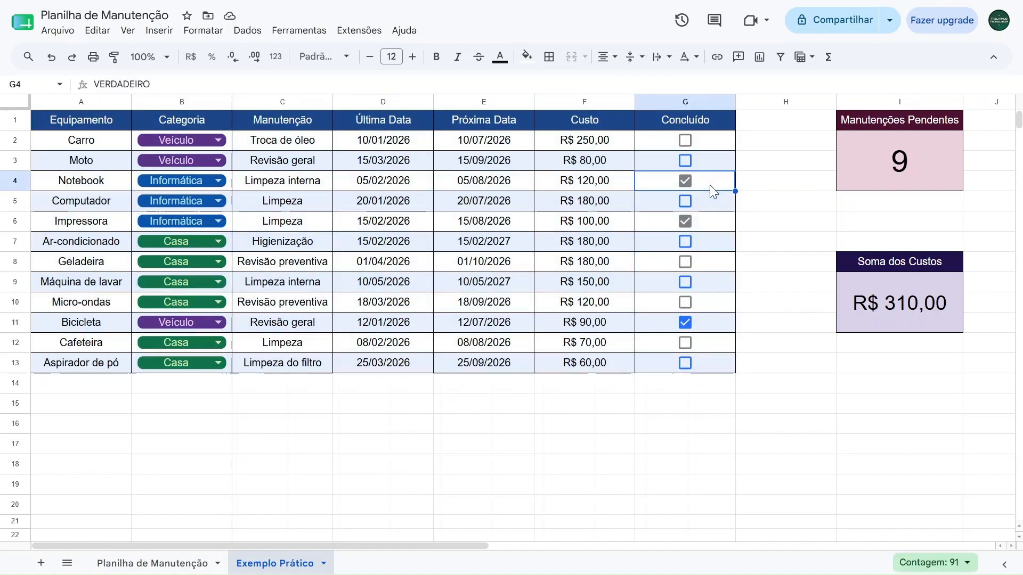
pyautogui.click(876, 169)
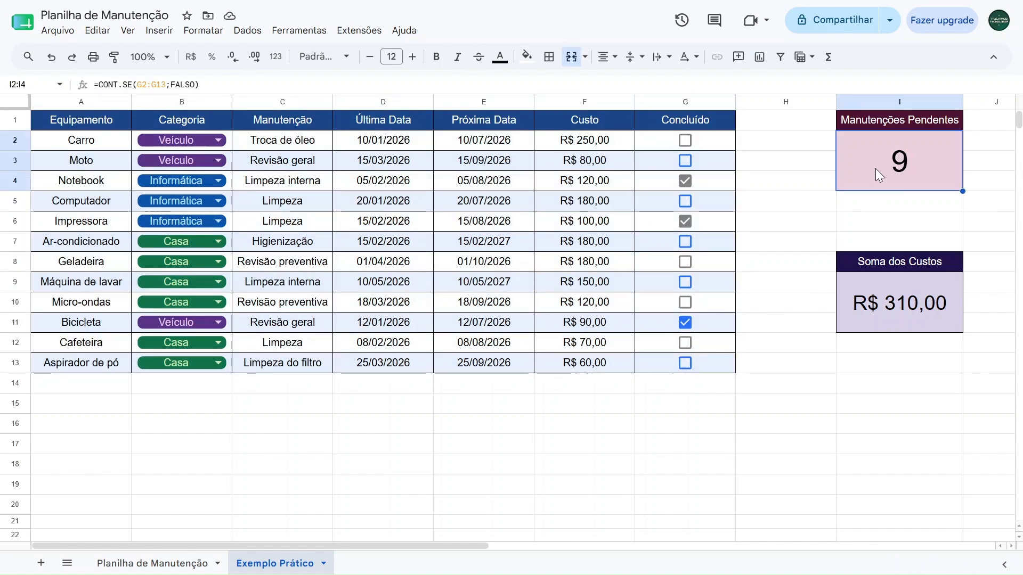
pyautogui.click(904, 321)
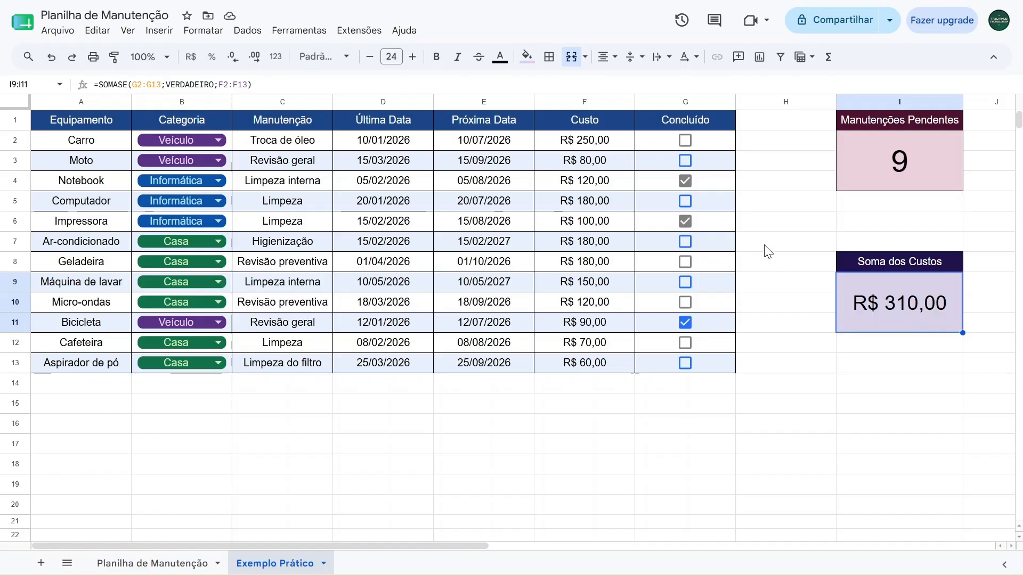